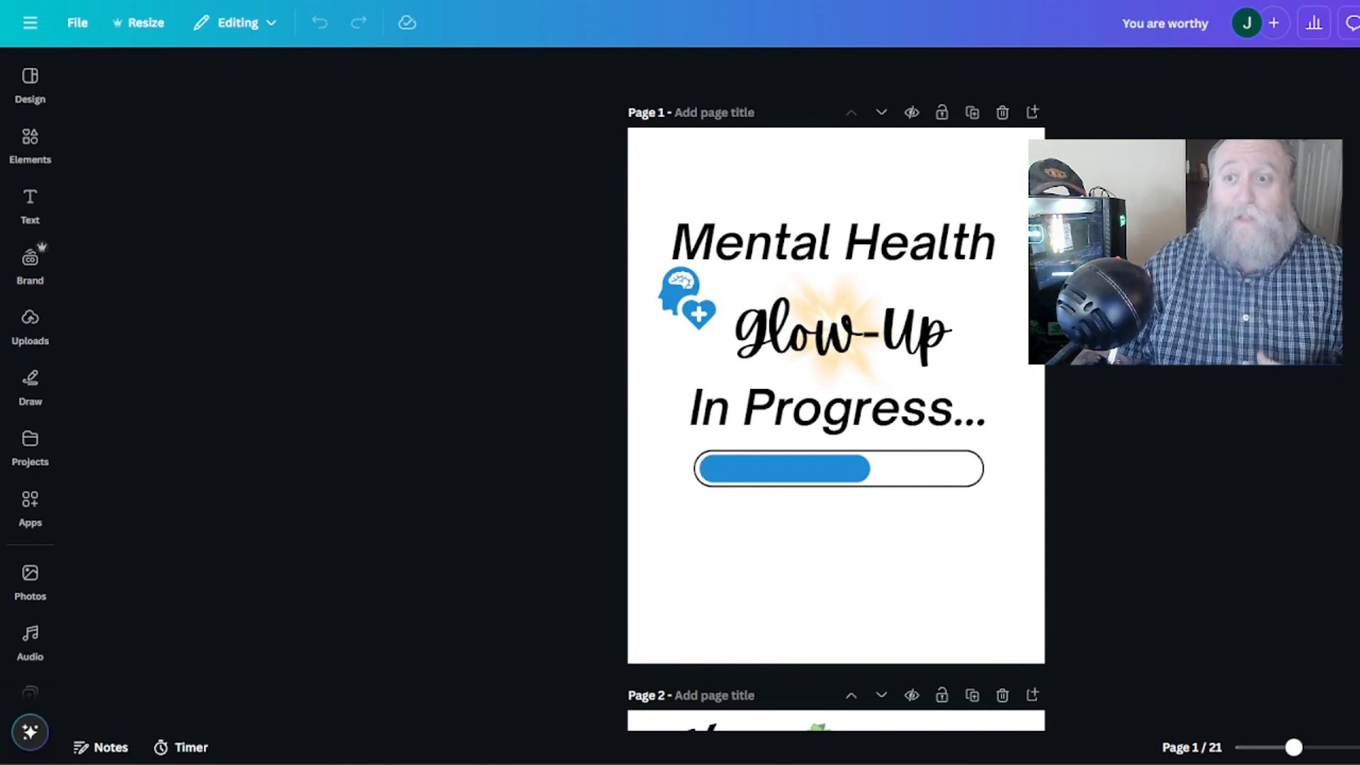
Download only the current page, the Mental Health Glow-Up design, as a PNG at an increased image size.
click(1359, 23)
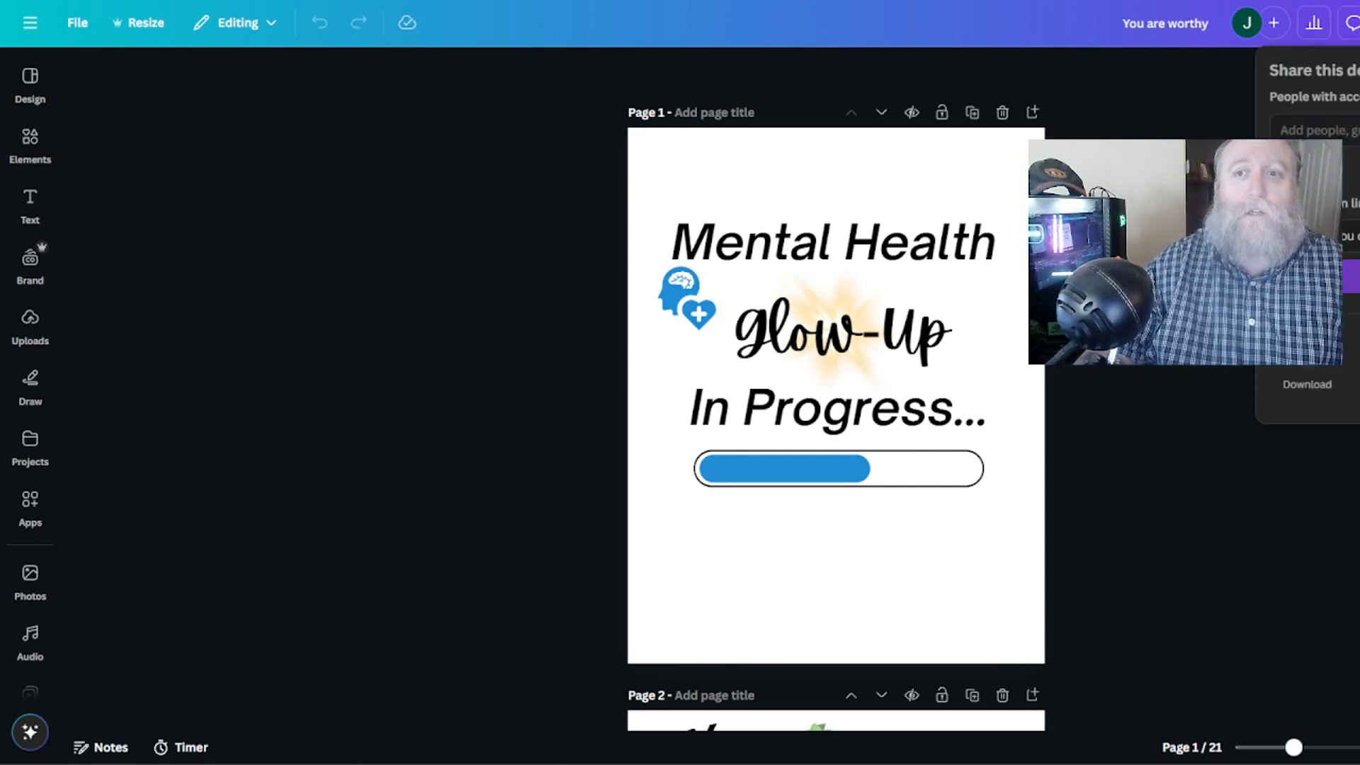
click(1308, 372)
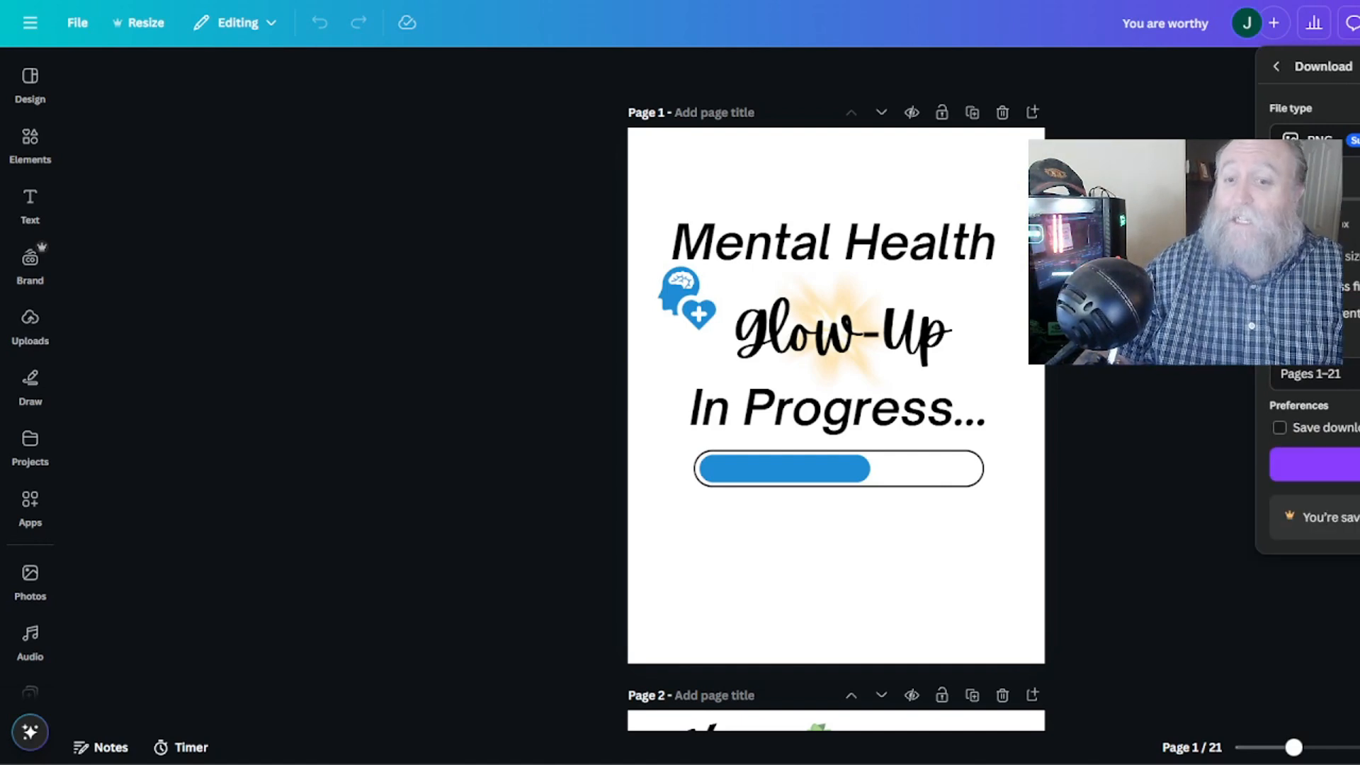
click(1311, 373)
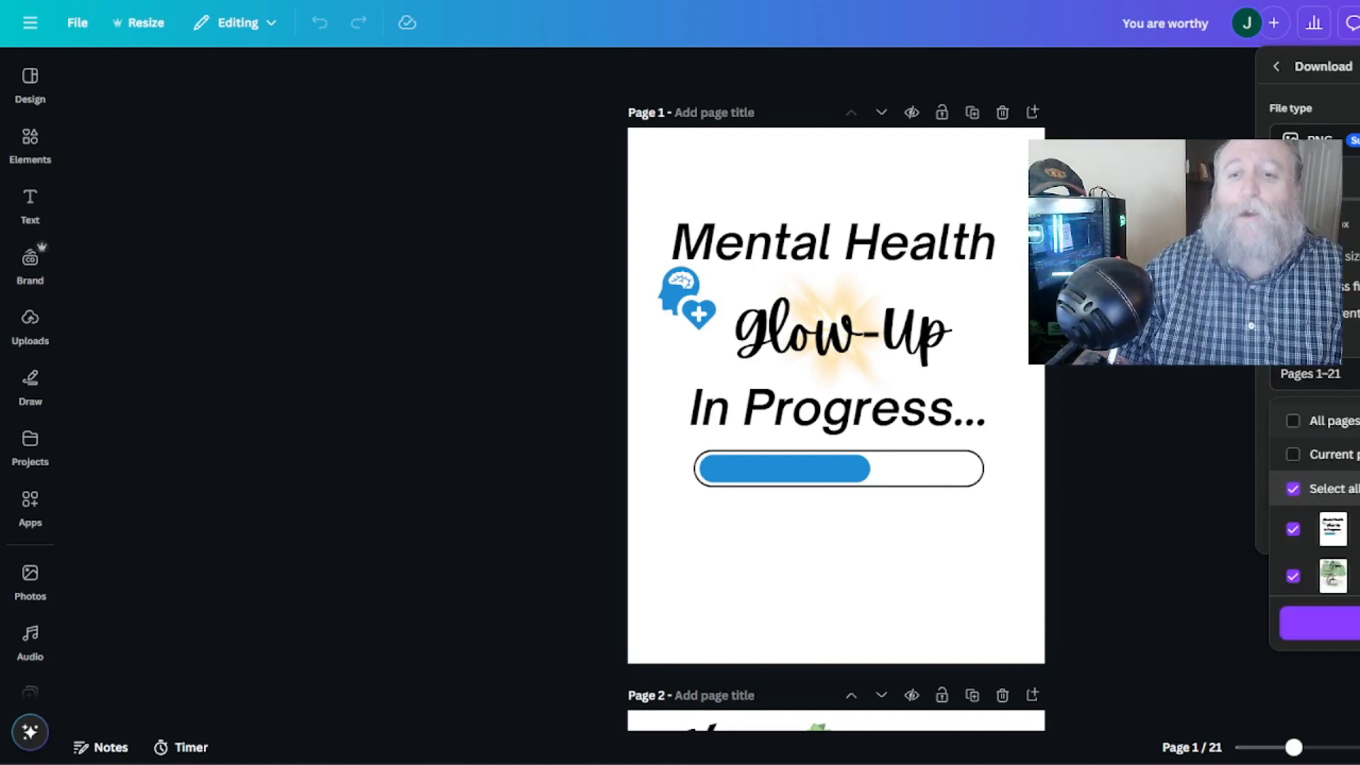
click(1292, 423)
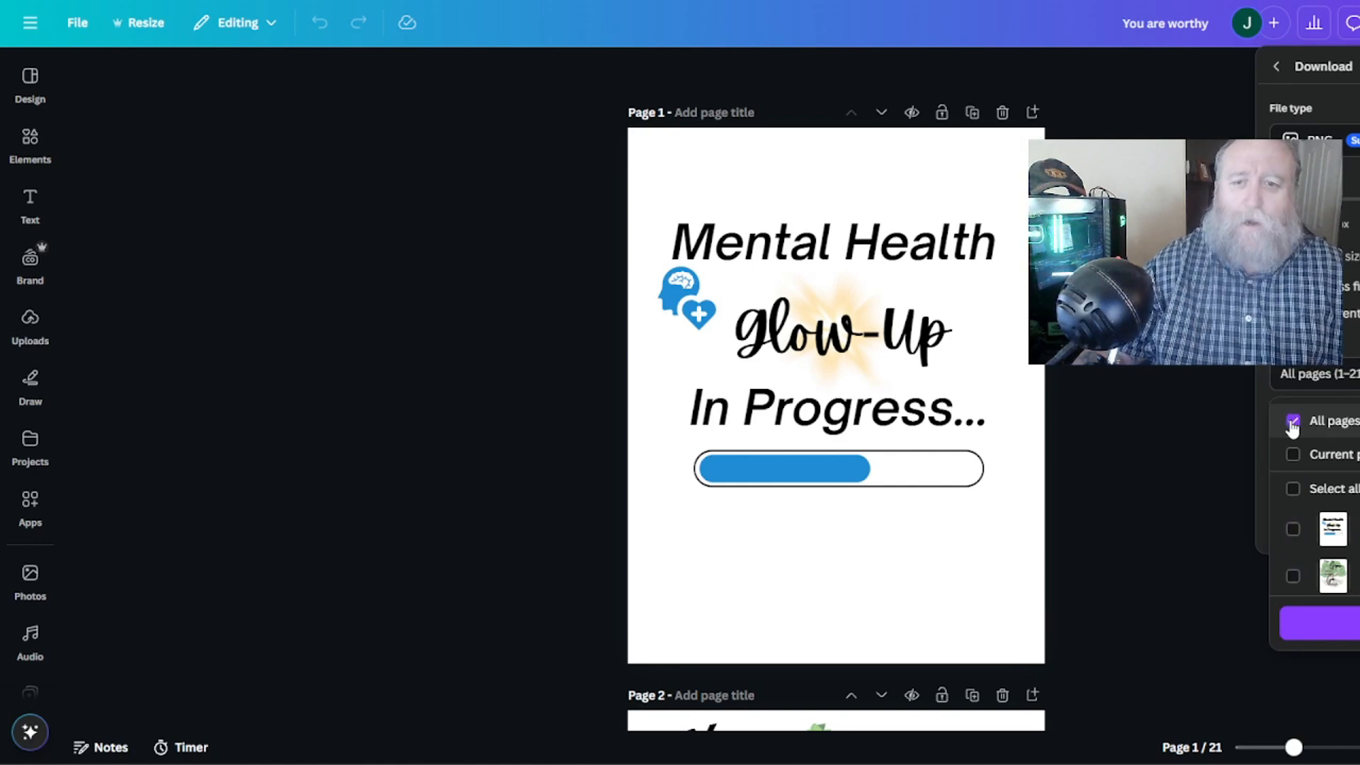
click(1299, 455)
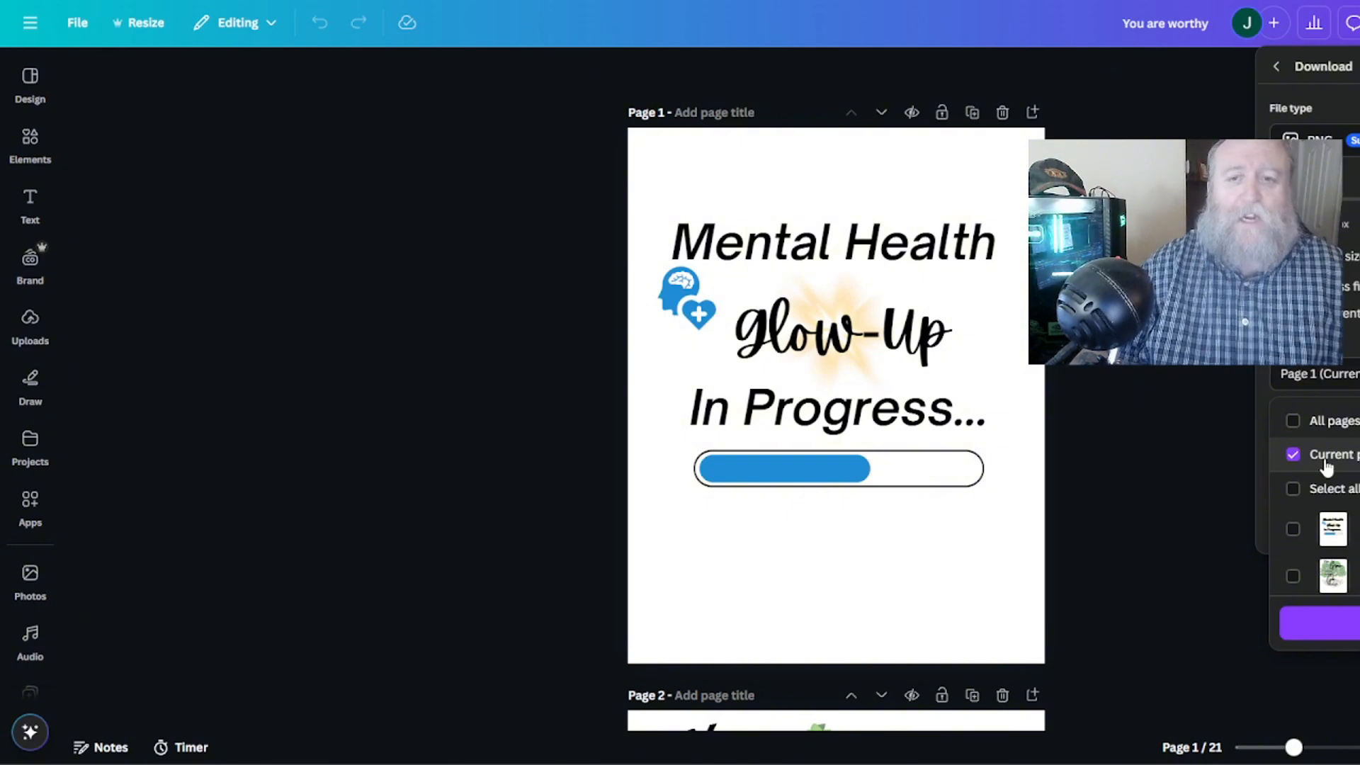
click(1356, 200)
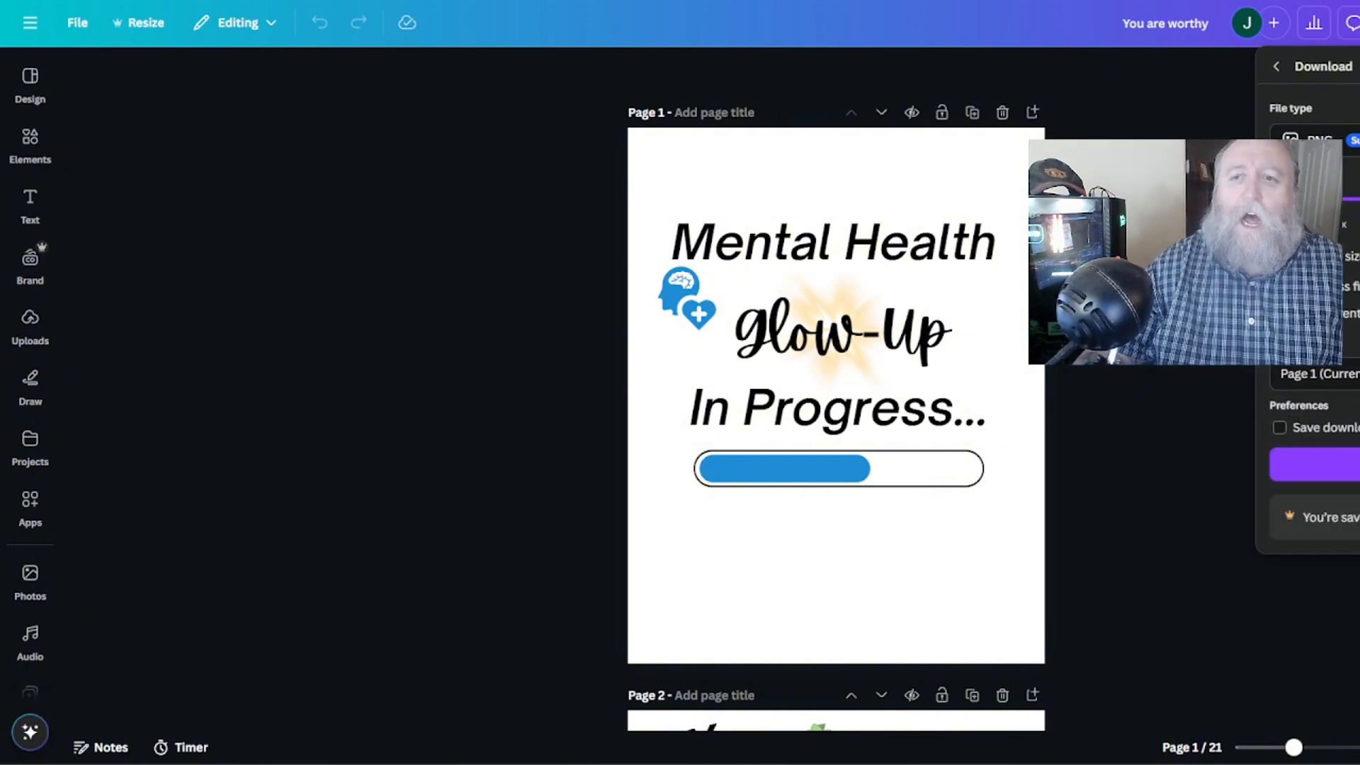
drag(1356, 200, 1359, 199)
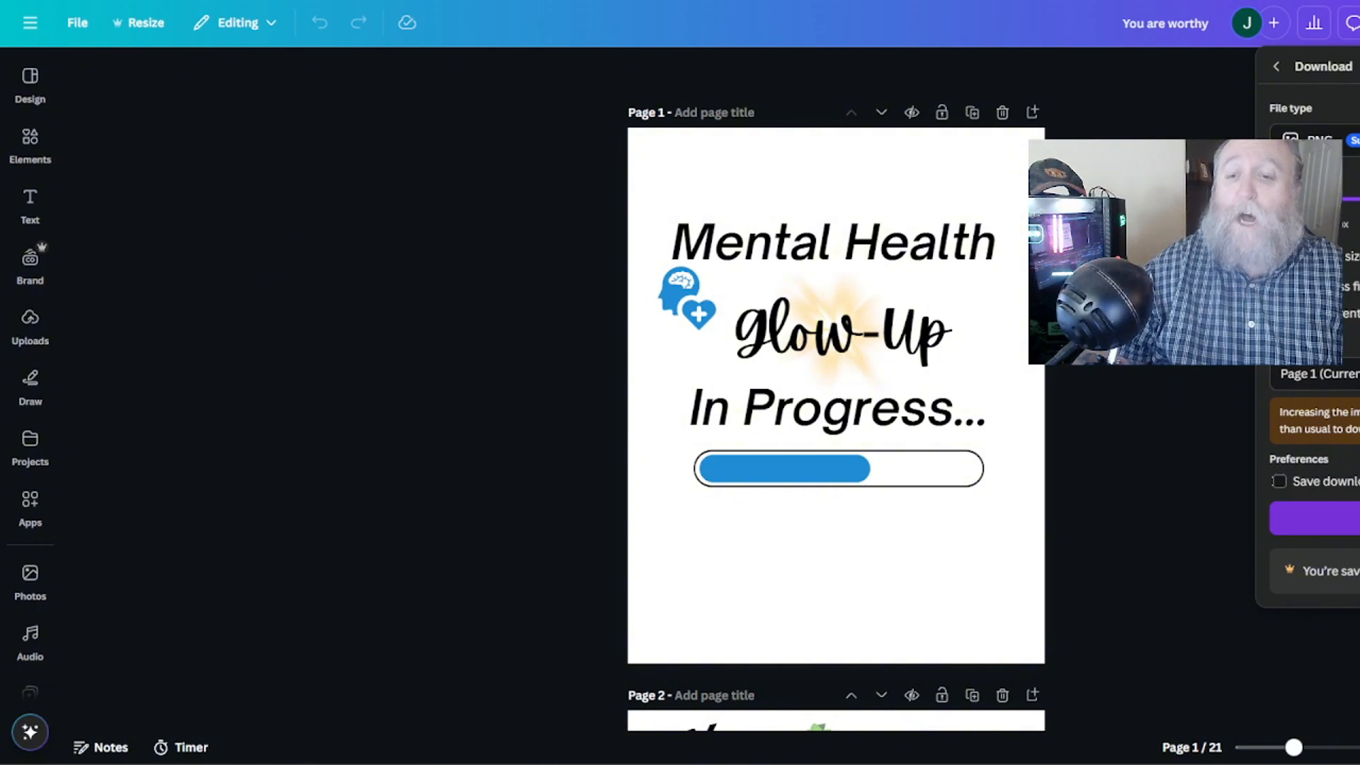
click(1314, 518)
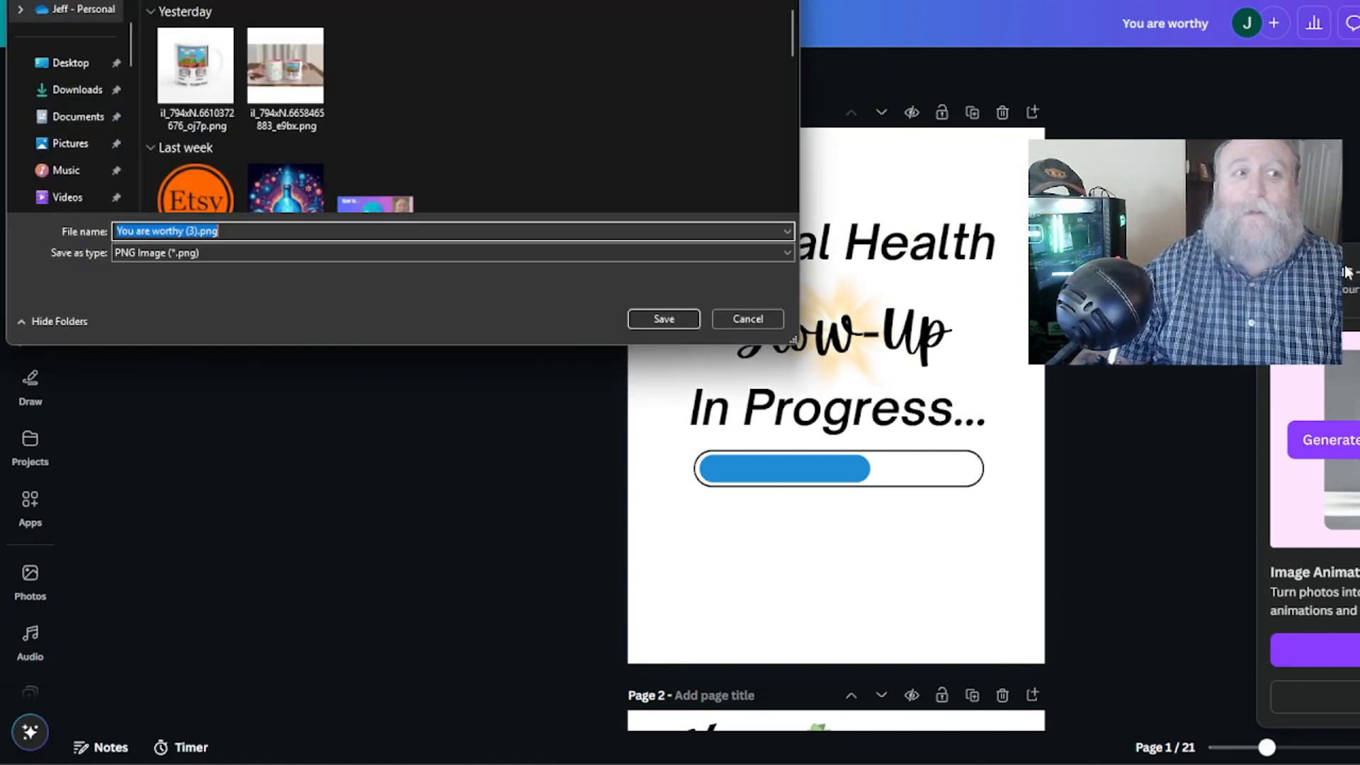
Save the downloaded PNG in the Etsy Business folder on the Desktop as "Mental Glow Up".
click(78, 64)
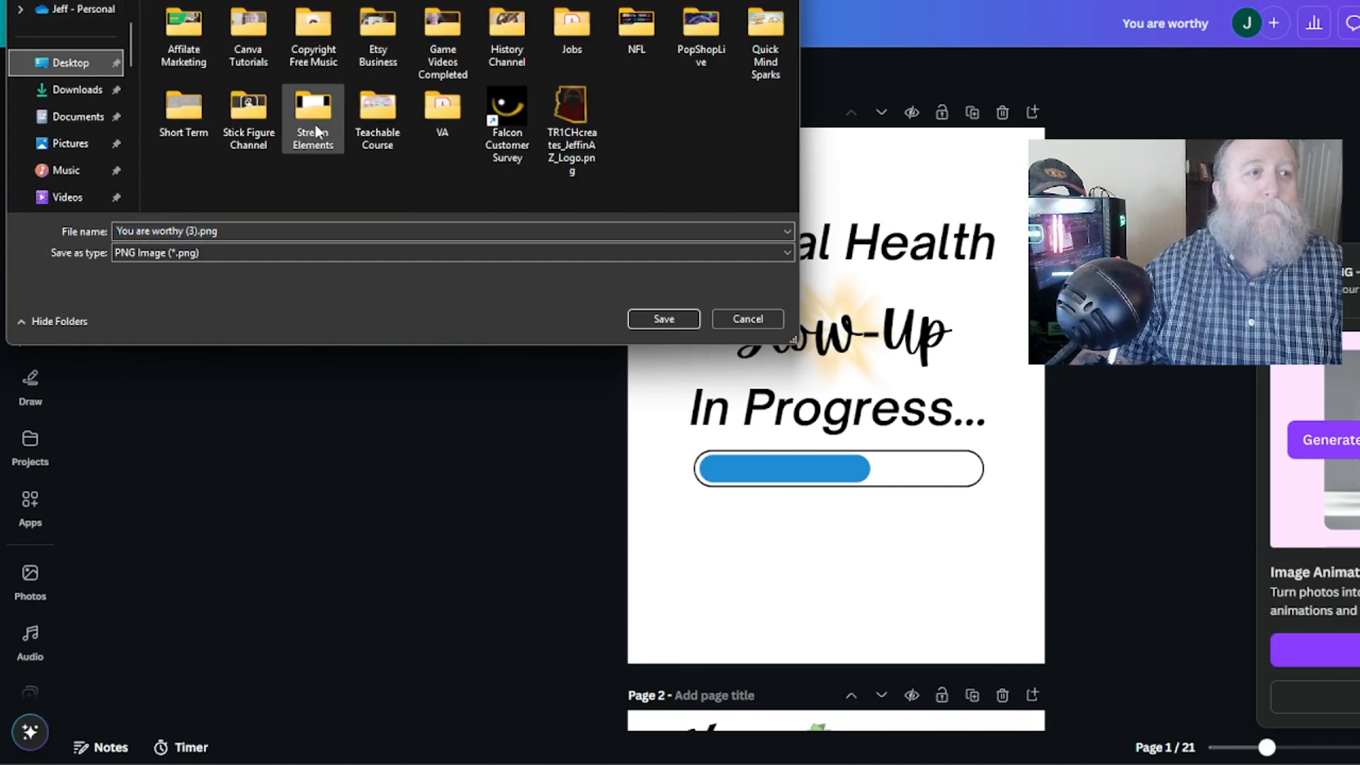
double_click(378, 32)
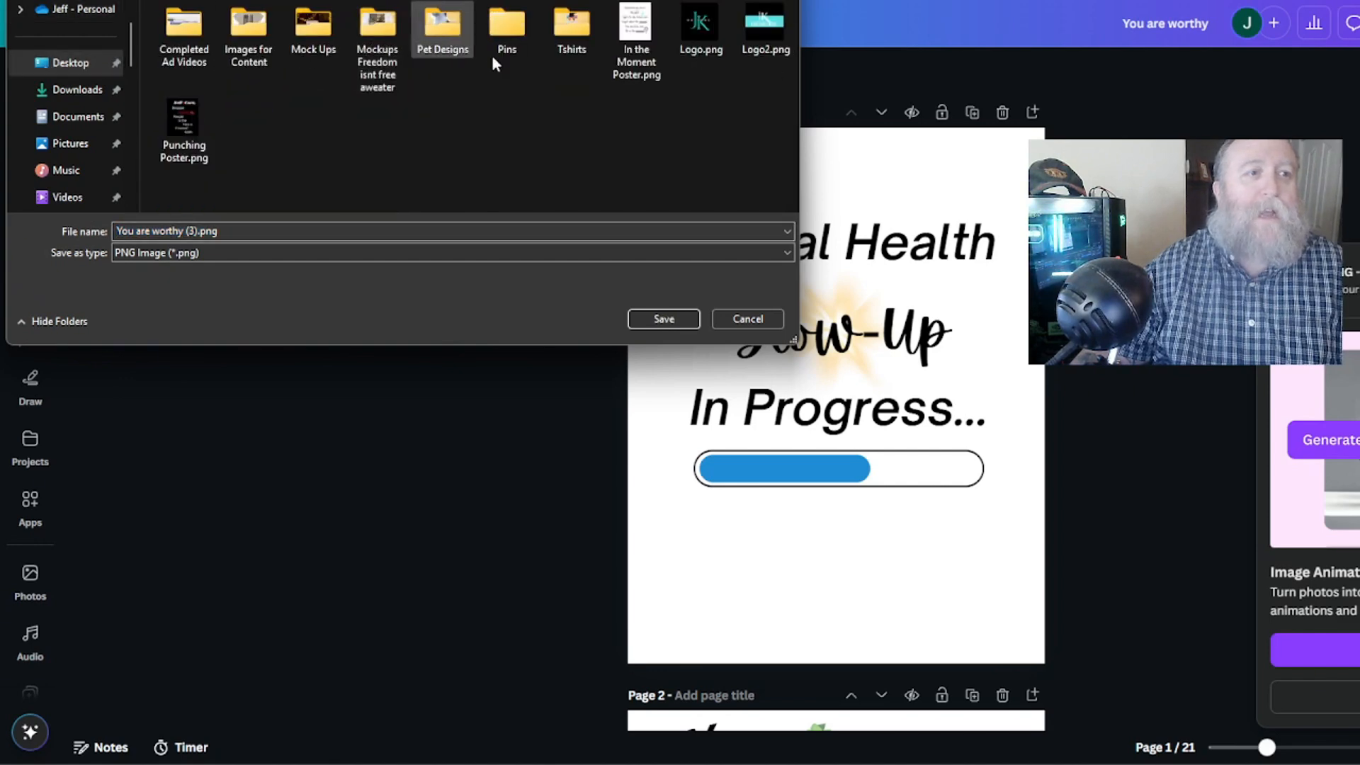
click(263, 227)
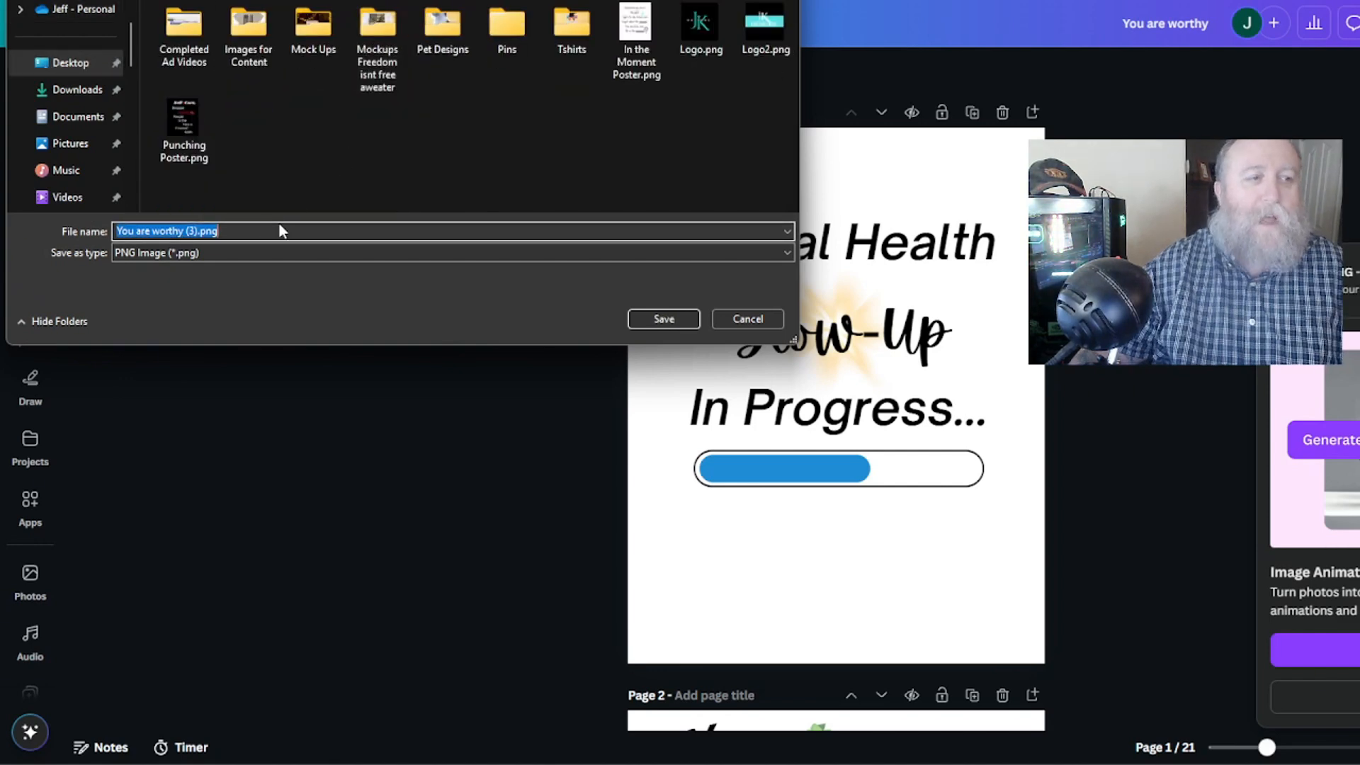
text(Mental Glow Up)
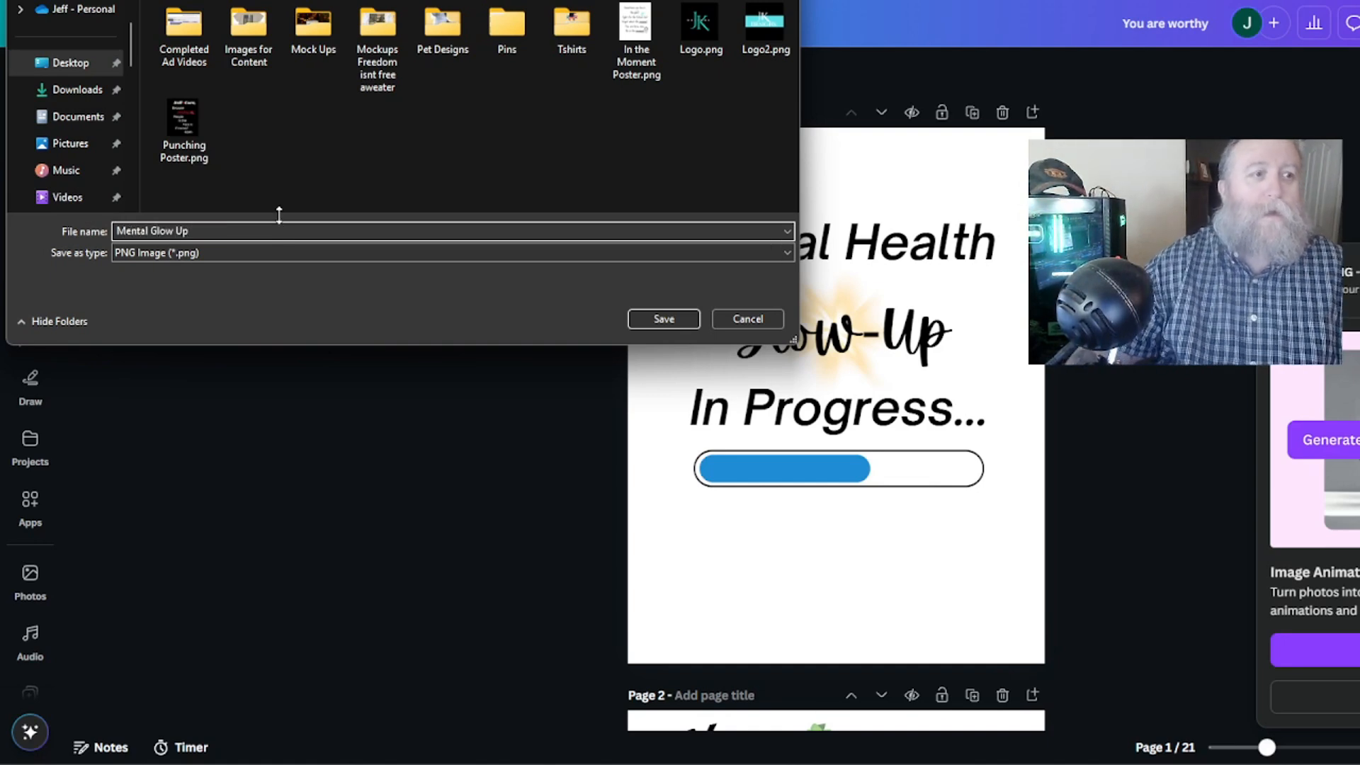
click(641, 319)
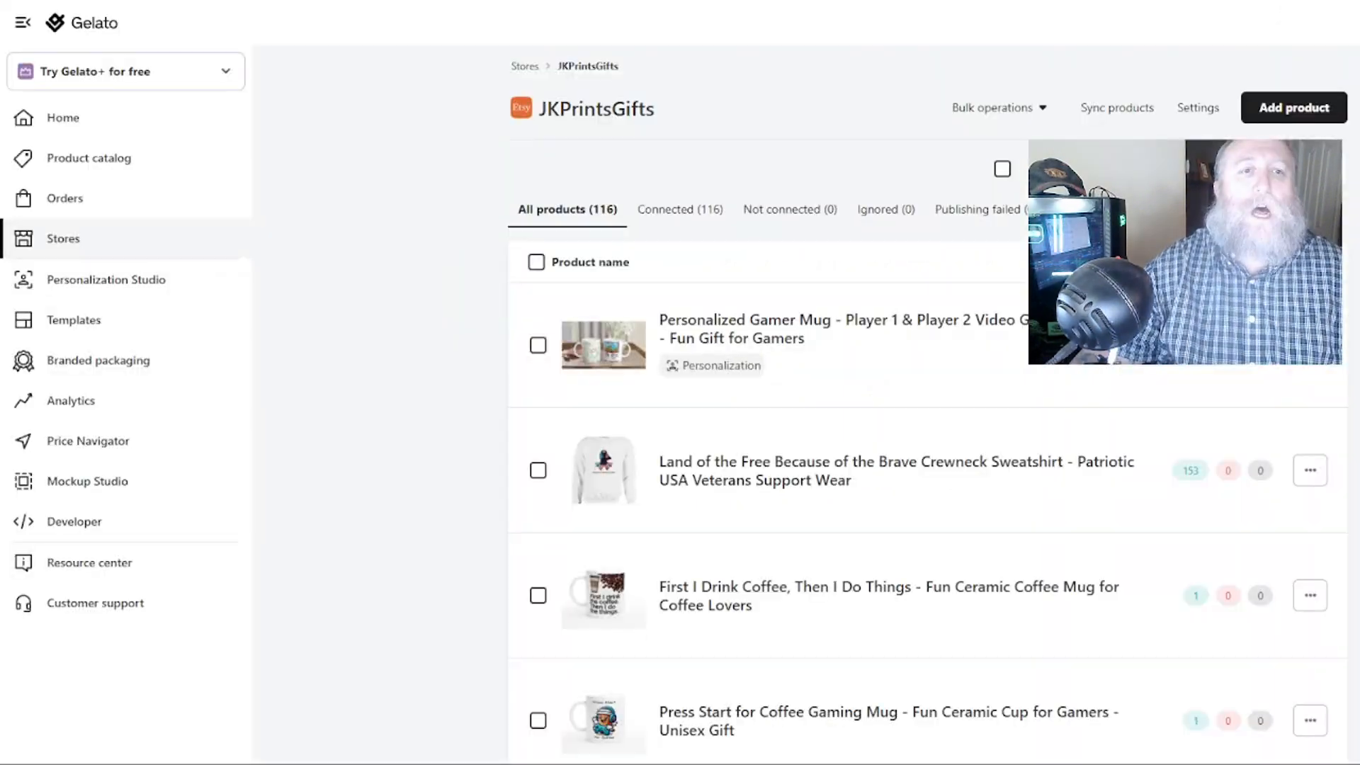
In Gelato, pick the Gildan 5000 Heavyweight Unisex Crewneck T-shirt from the men's T-shirts and add it to the JKPrintsGifts Etsy store.
click(101, 162)
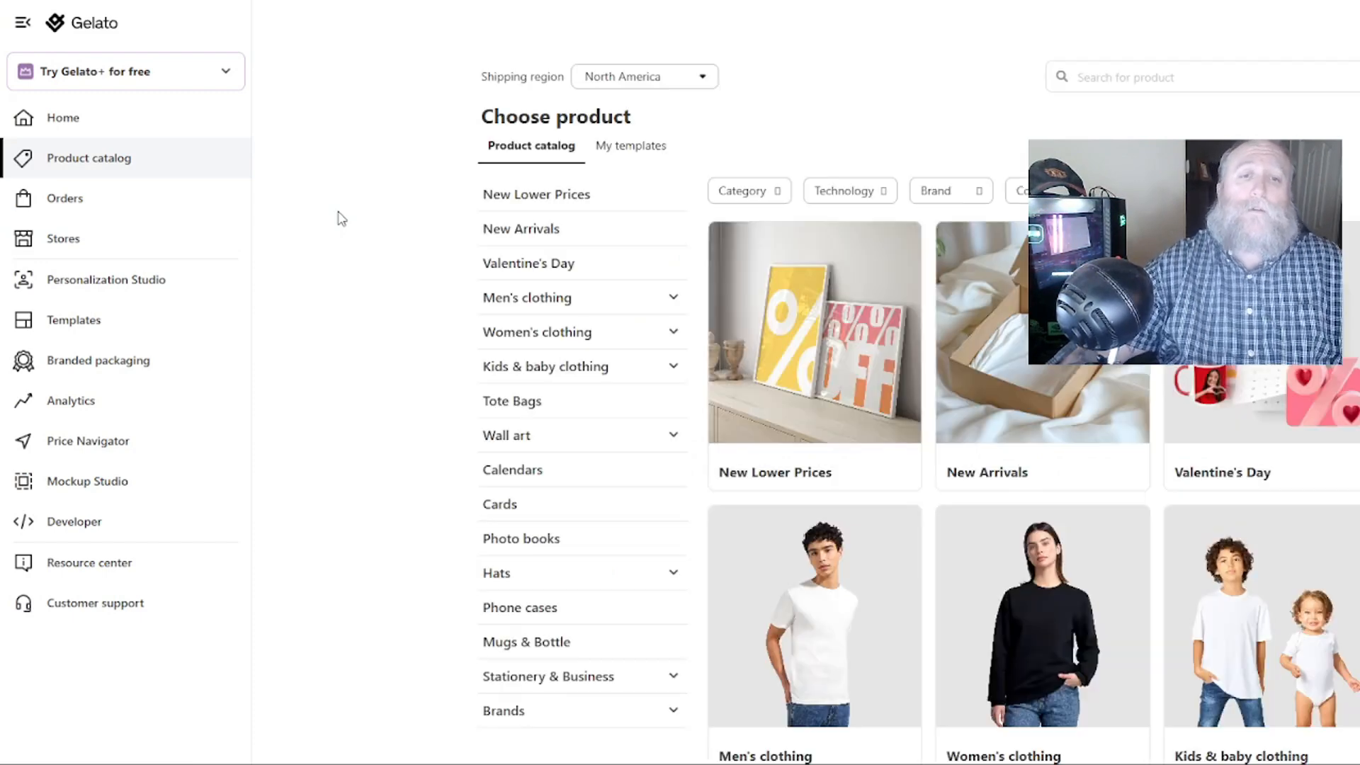
click(530, 297)
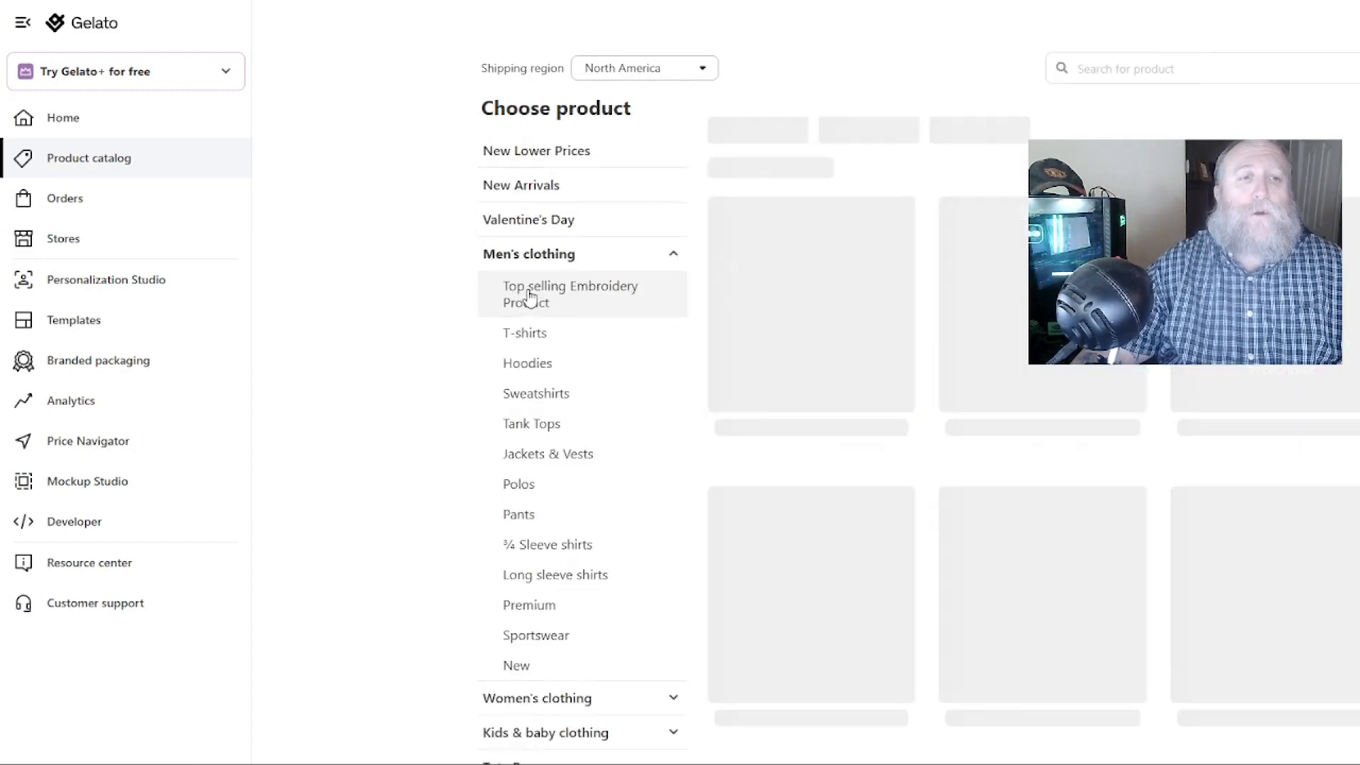
click(530, 335)
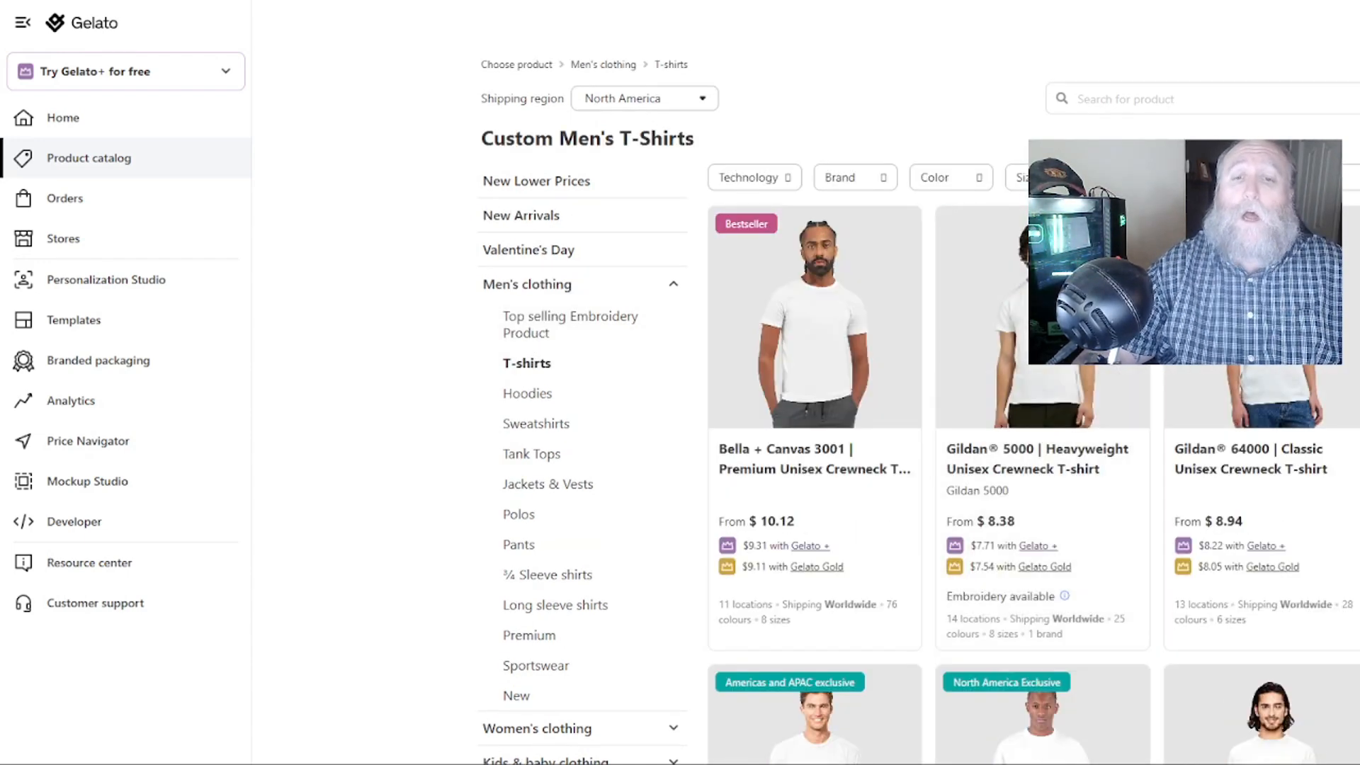
click(1041, 326)
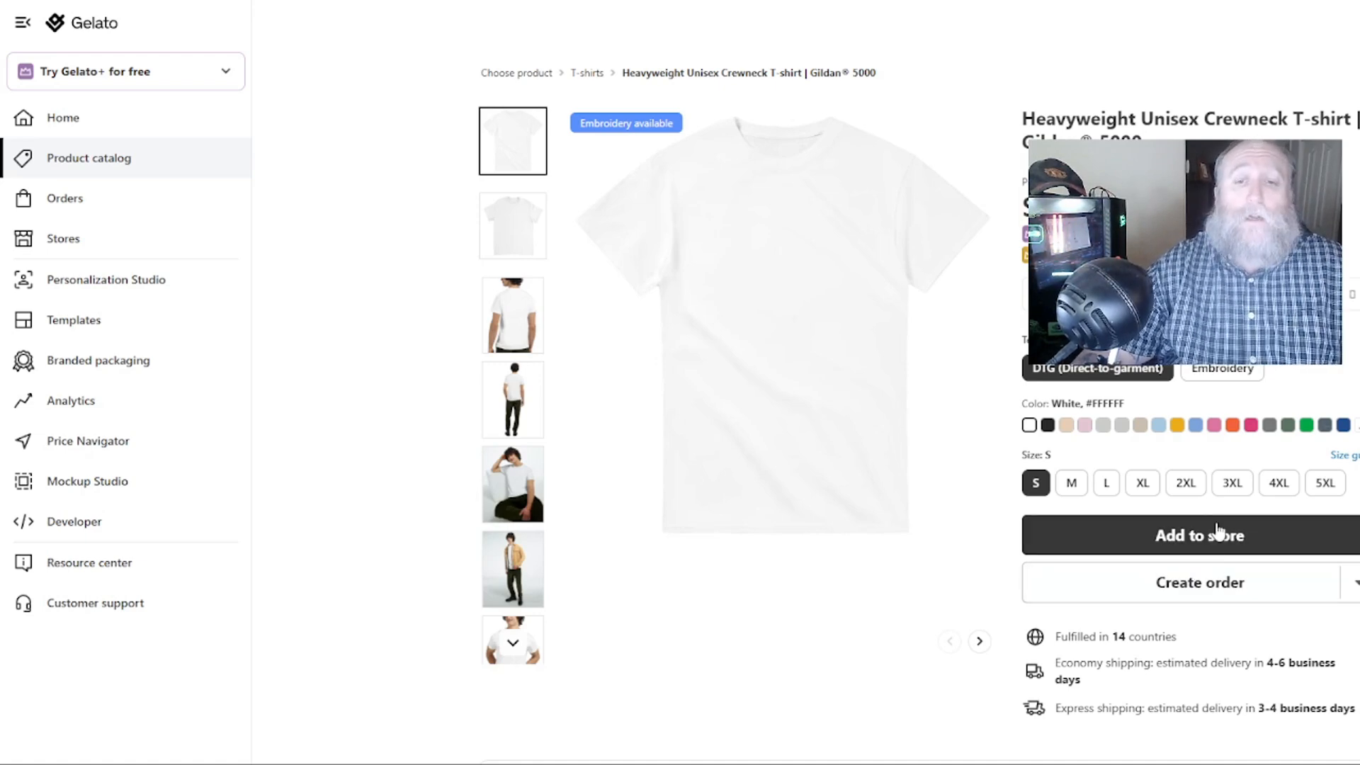
click(1159, 537)
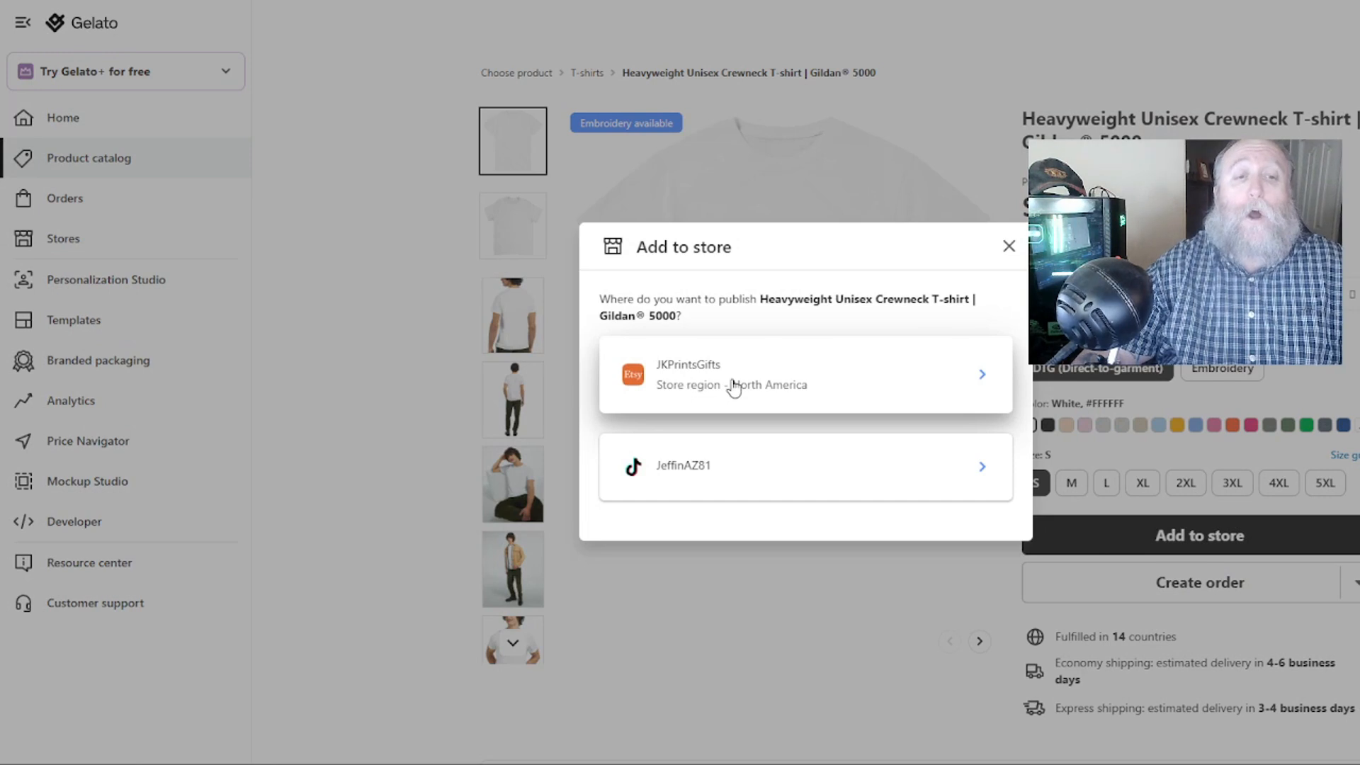
click(732, 386)
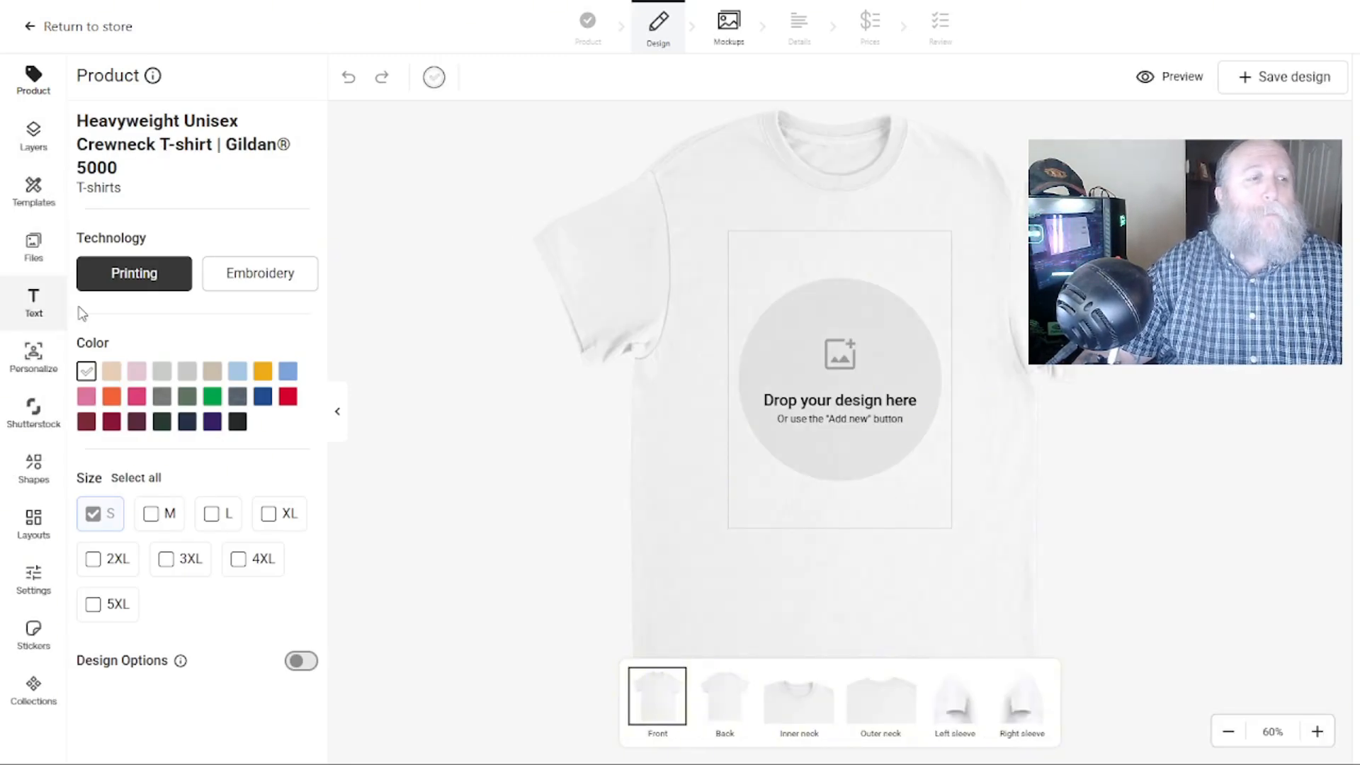
Add the sizes M, L, XL, 2XL, 3XL, 4XL and 5XL to the white T-shirt.
click(153, 511)
click(214, 514)
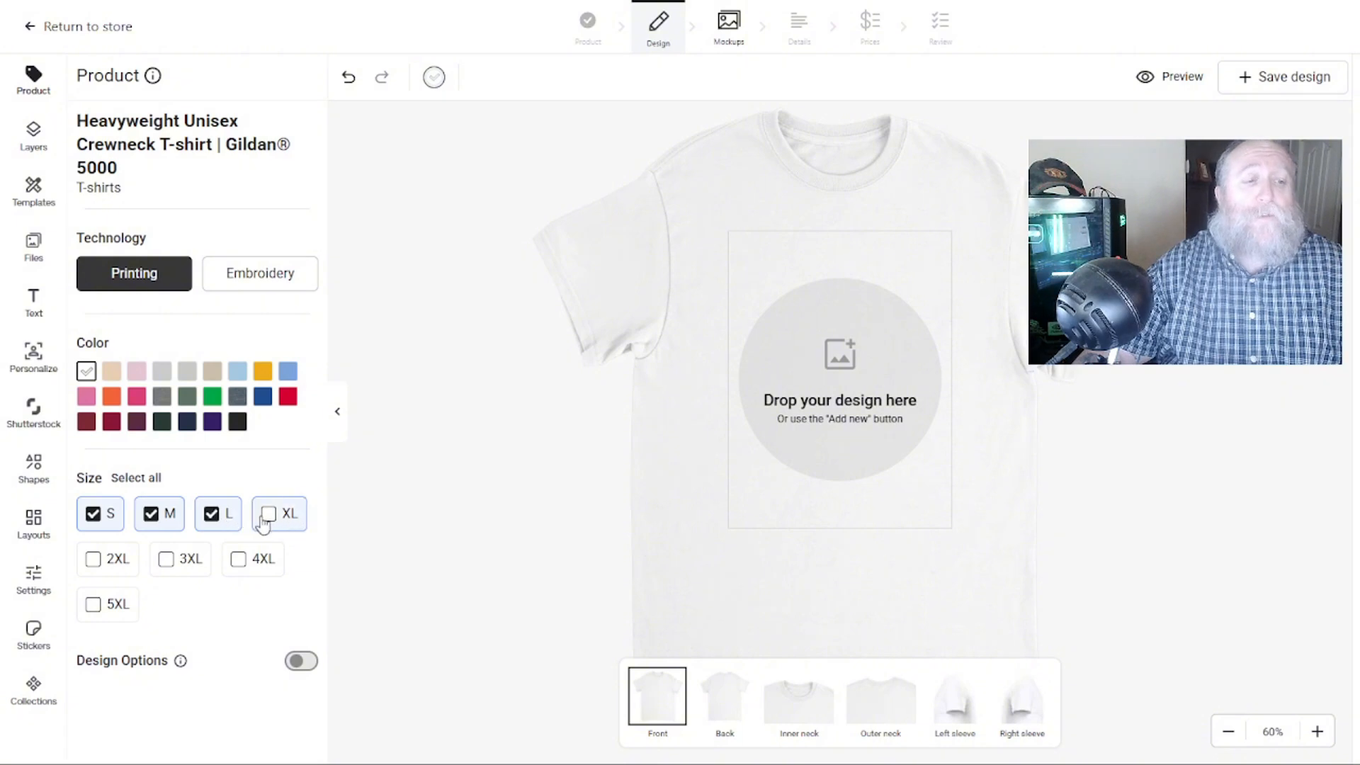
click(269, 514)
click(106, 564)
click(178, 559)
click(234, 563)
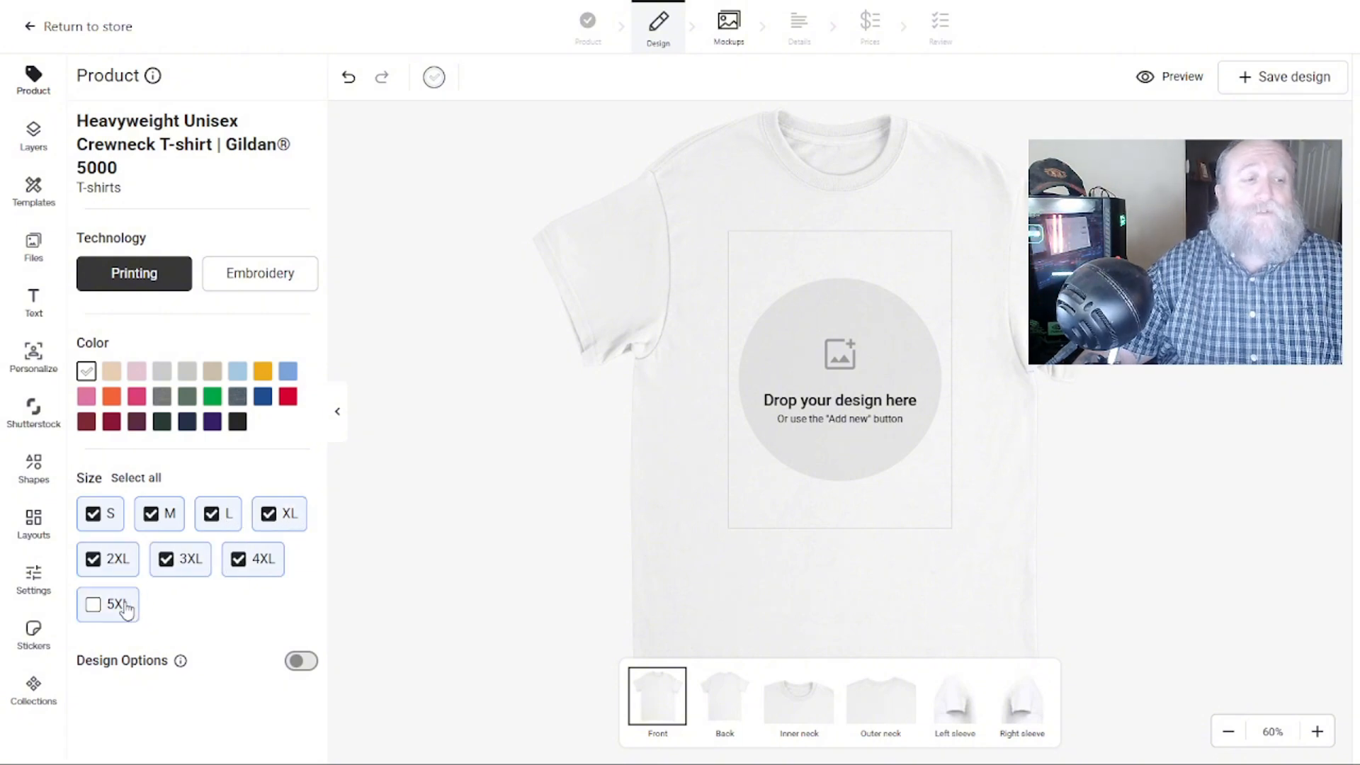
click(121, 604)
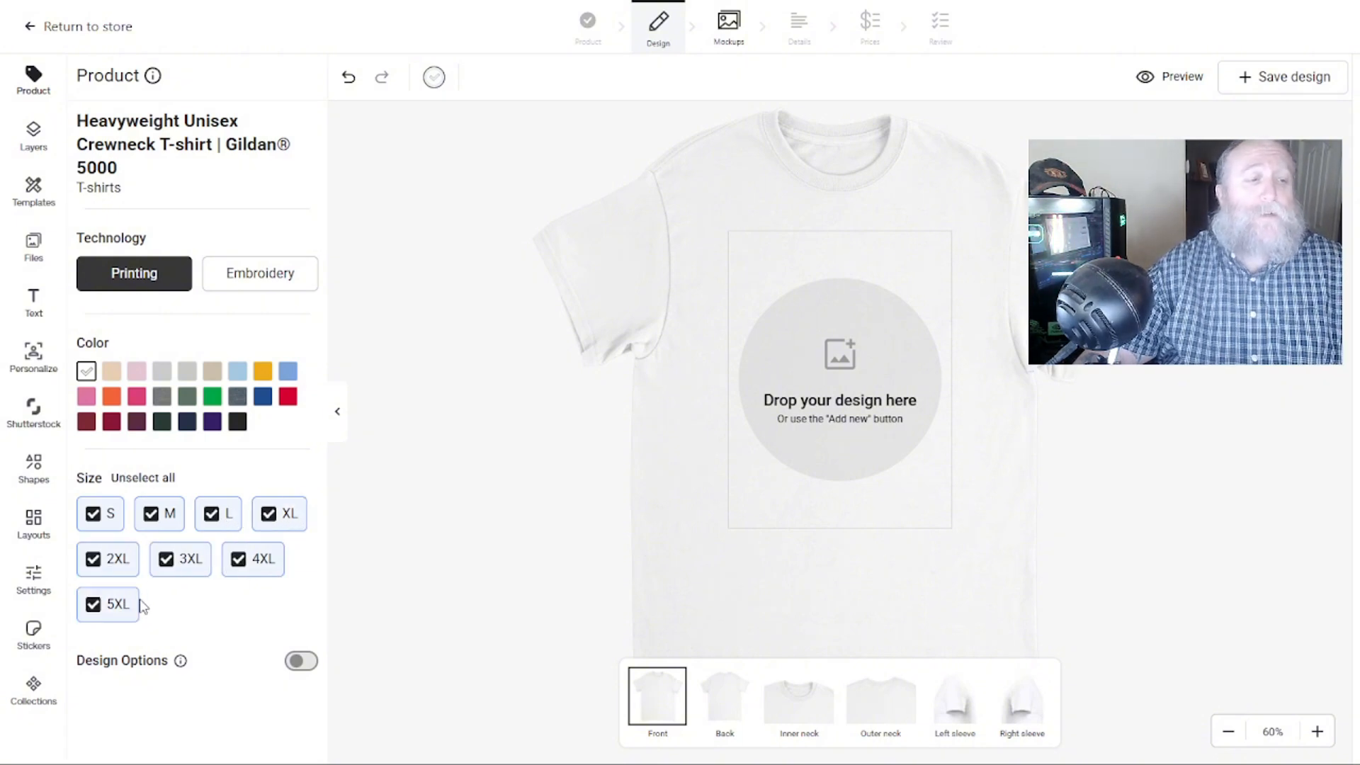
Upload Mental Glow Up.png from the Etsy Business folder on the Desktop to the design files.
click(31, 253)
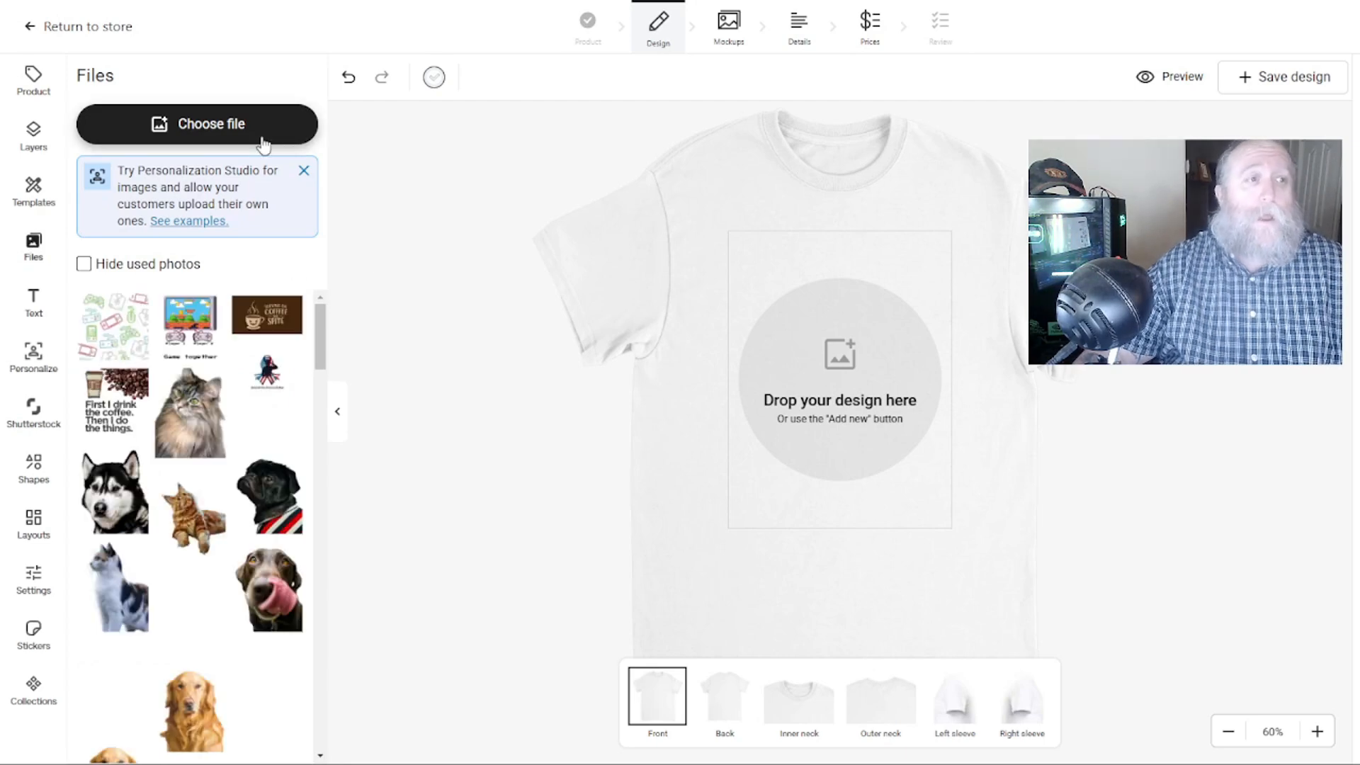
click(183, 131)
click(653, 446)
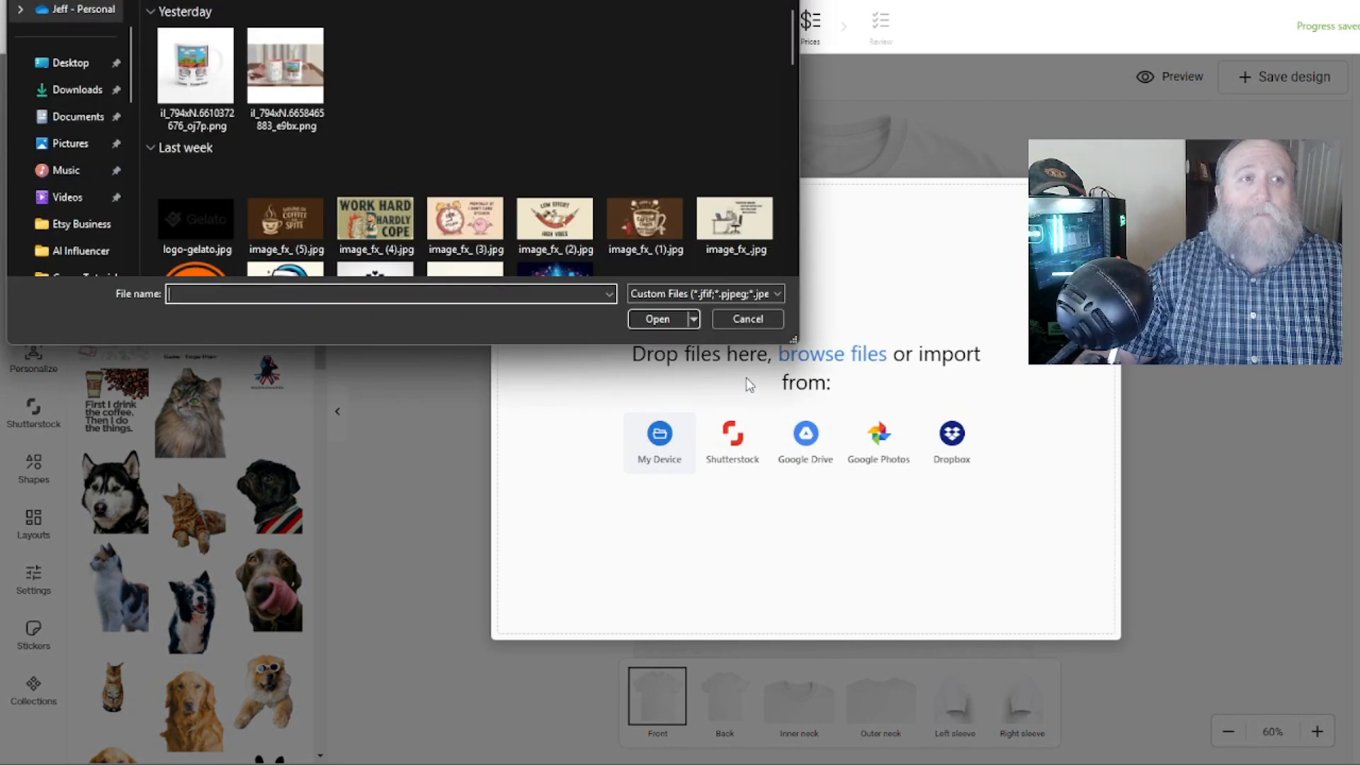
click(78, 63)
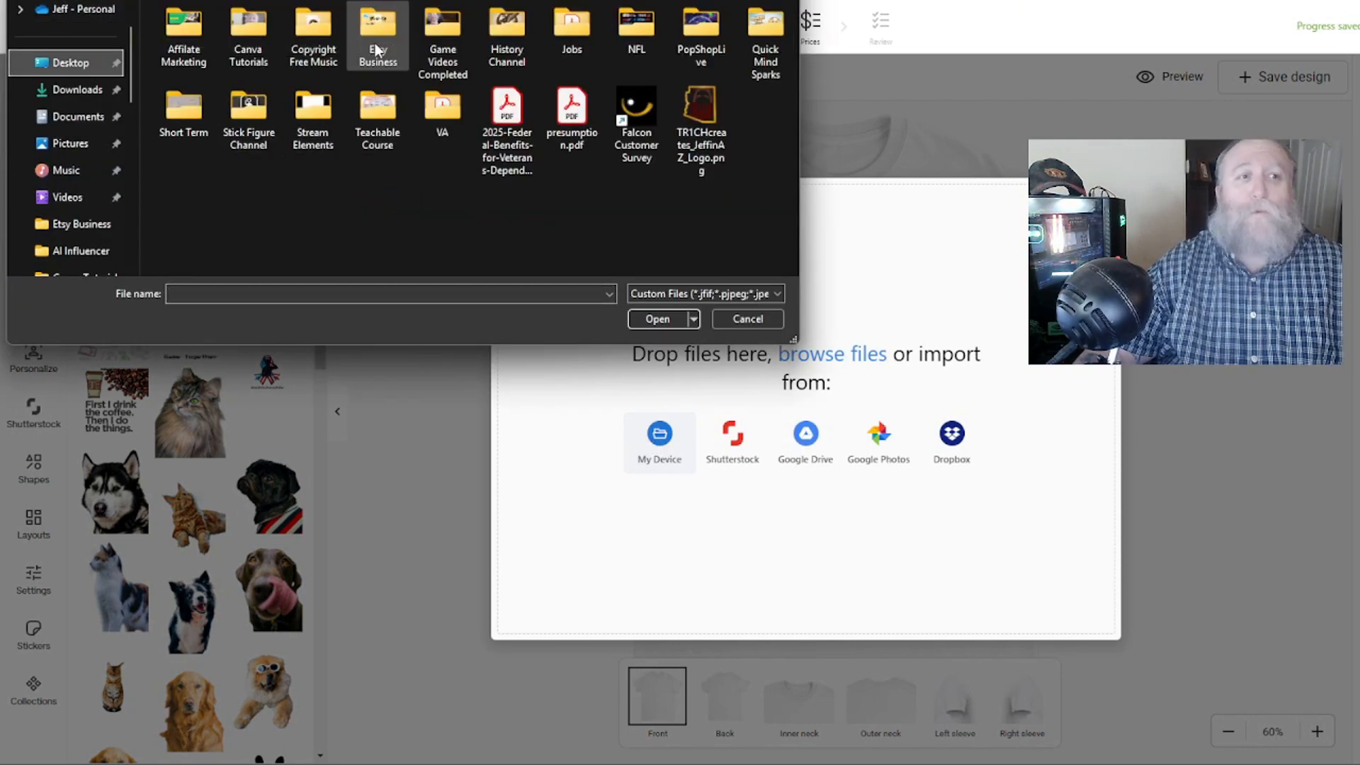
double_click(377, 53)
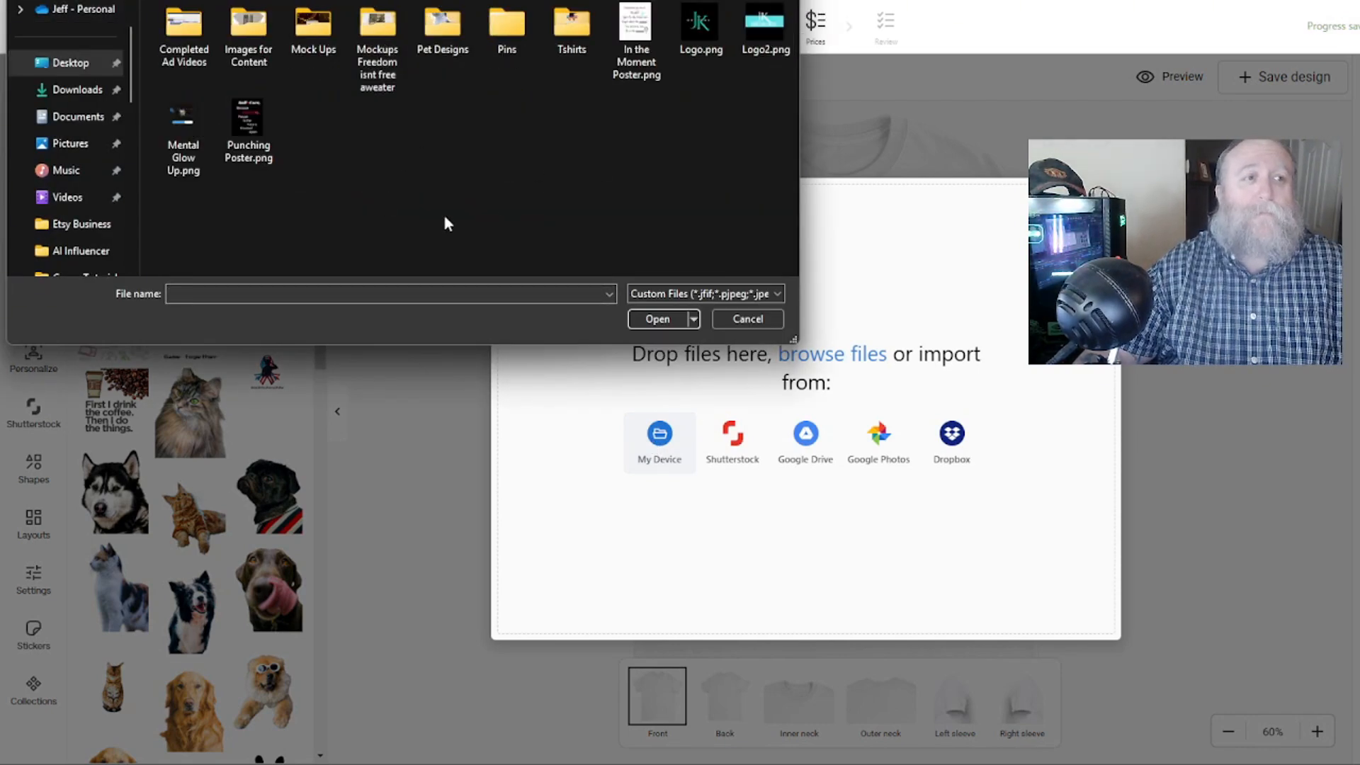
double_click(177, 126)
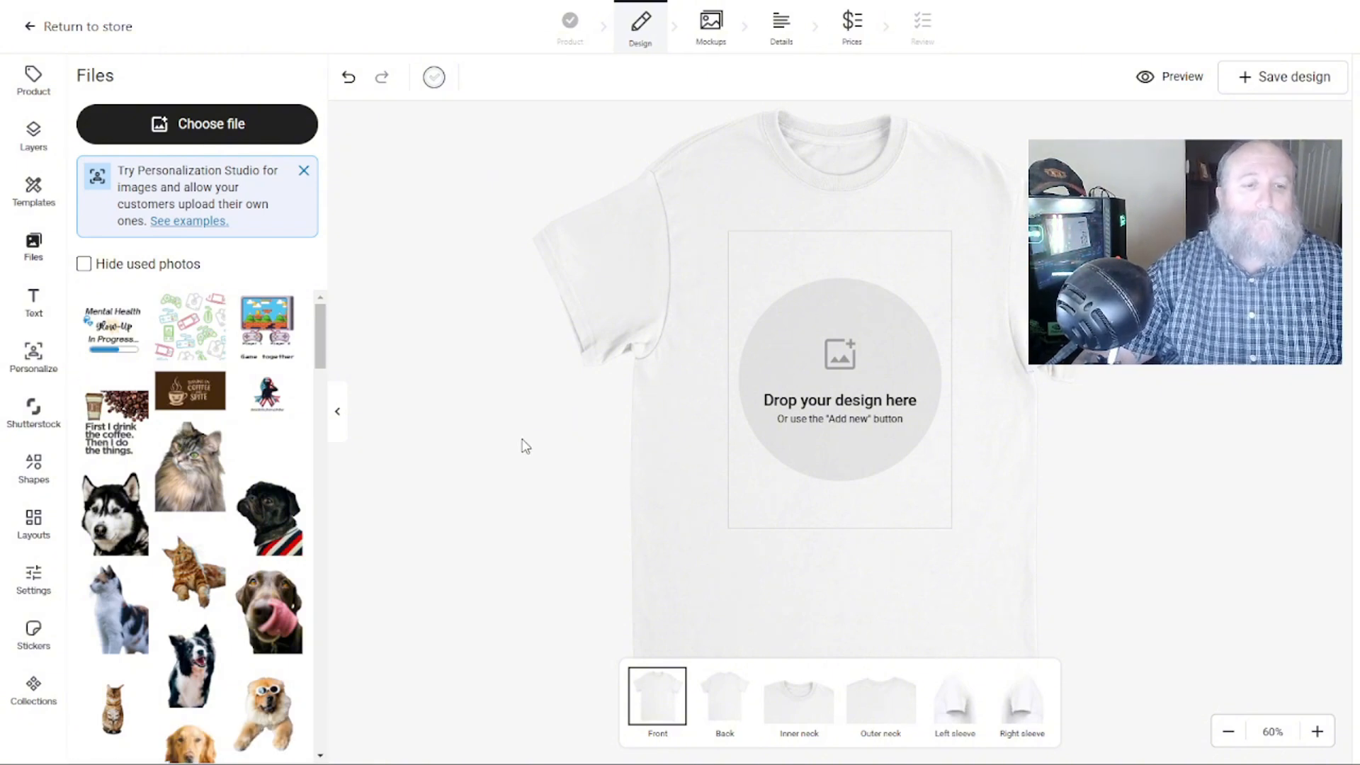
Place the uploaded Mental Health Glow-Up image on the shirt front and shift it slightly lower.
click(99, 345)
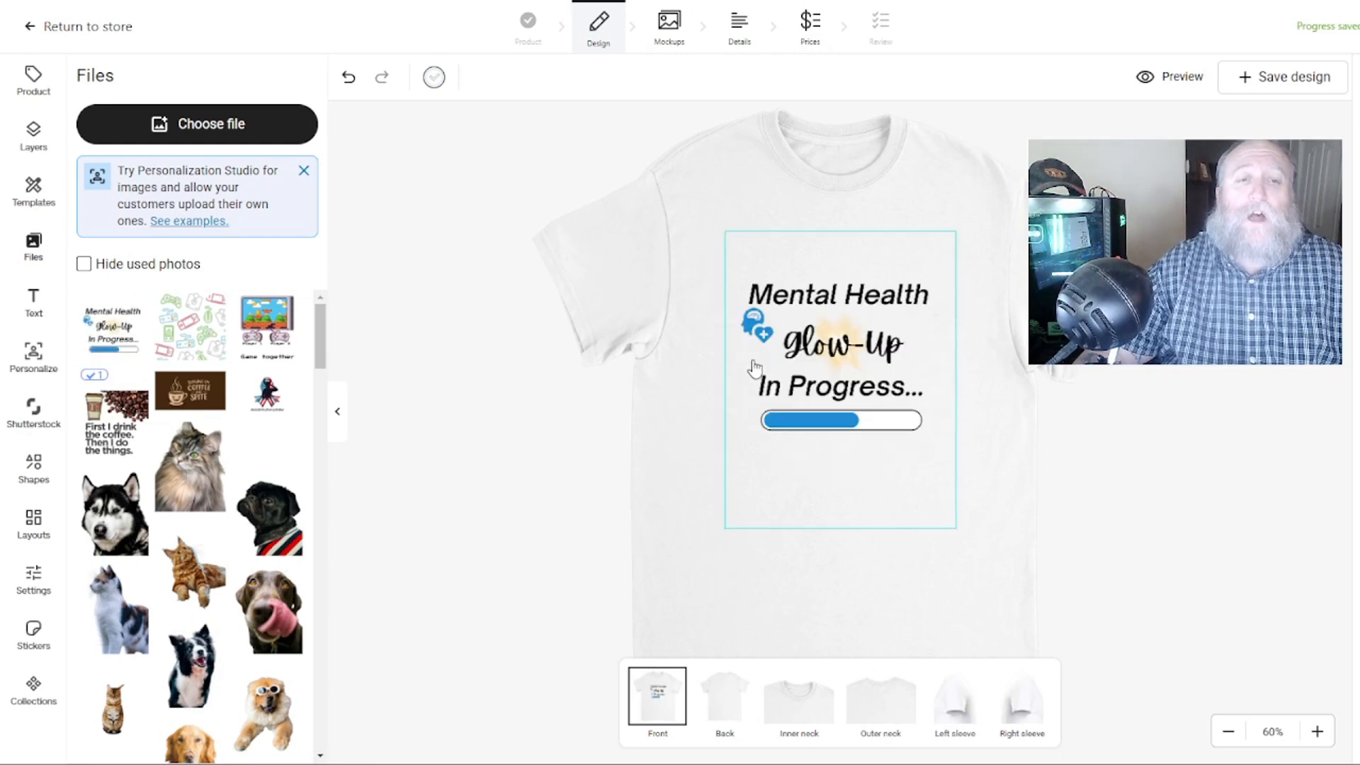
drag(759, 358, 779, 360)
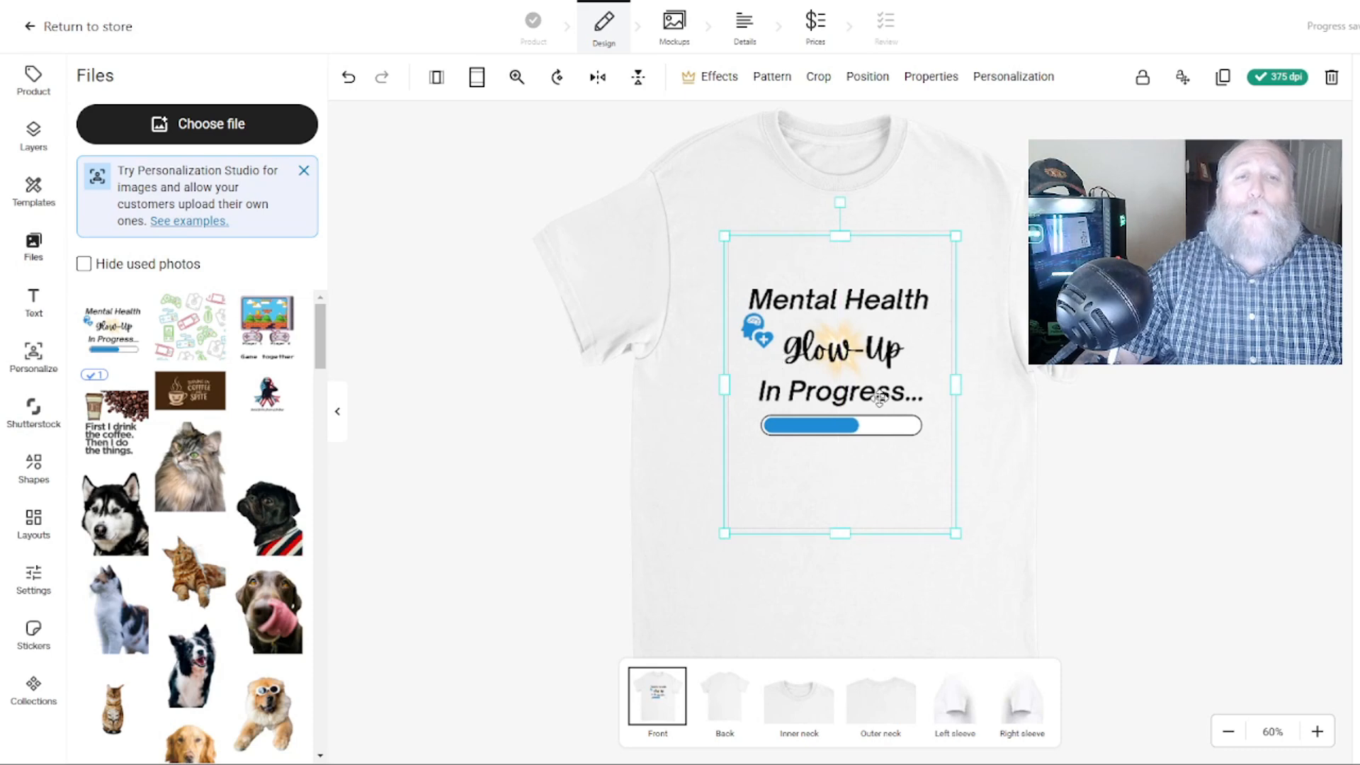
drag(879, 398, 849, 400)
click(1176, 370)
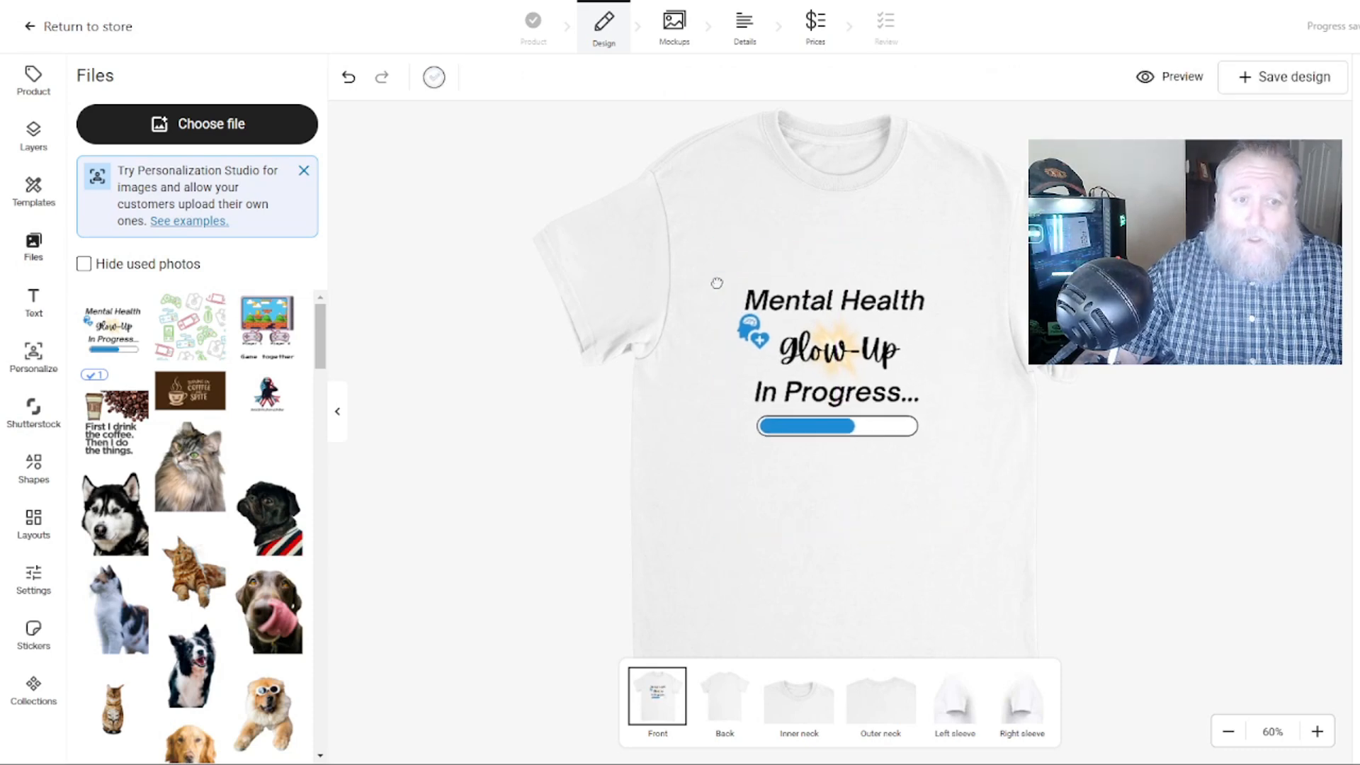
Center the Mental Health Glow-Up design horizontally in the print area.
click(818, 337)
click(868, 78)
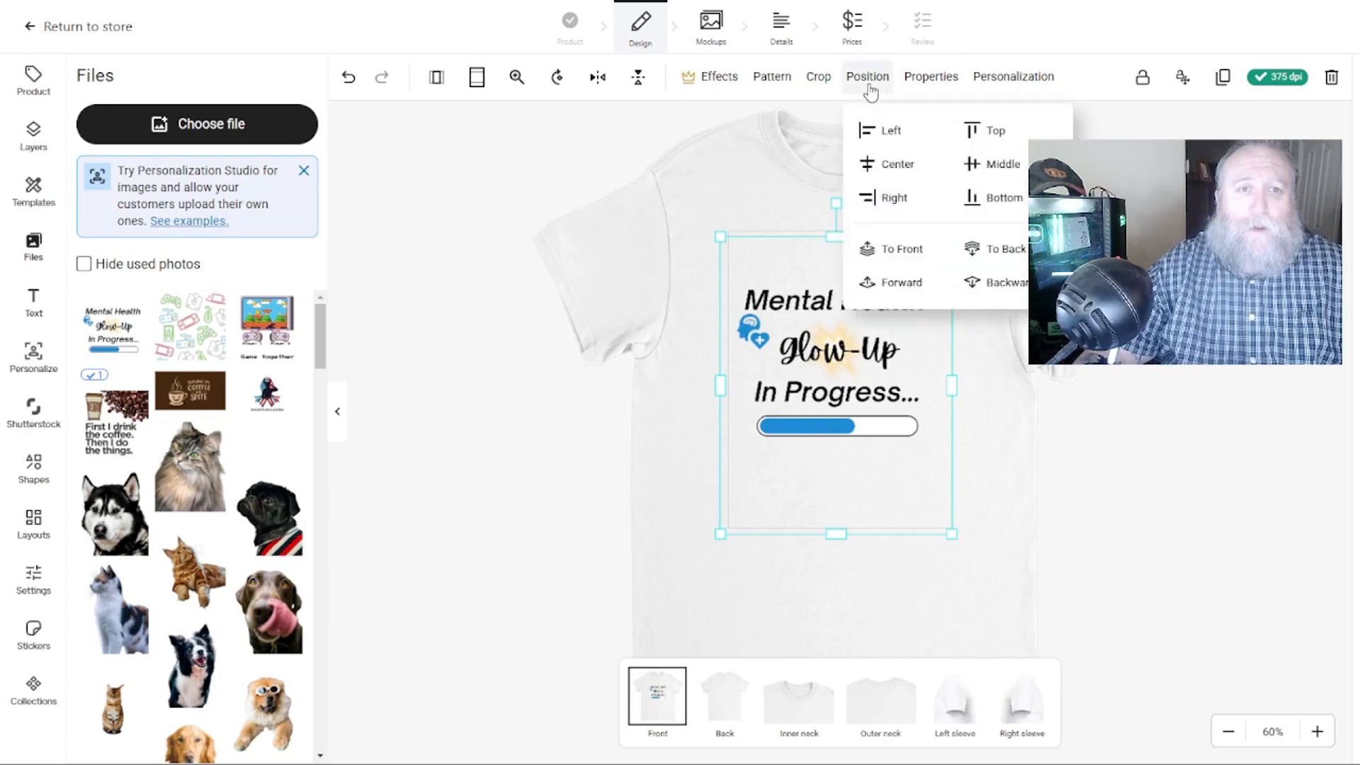
click(894, 165)
click(1257, 425)
Enlarge the design slightly beyond the lower edge of the print area and center it horizontally again.
click(799, 411)
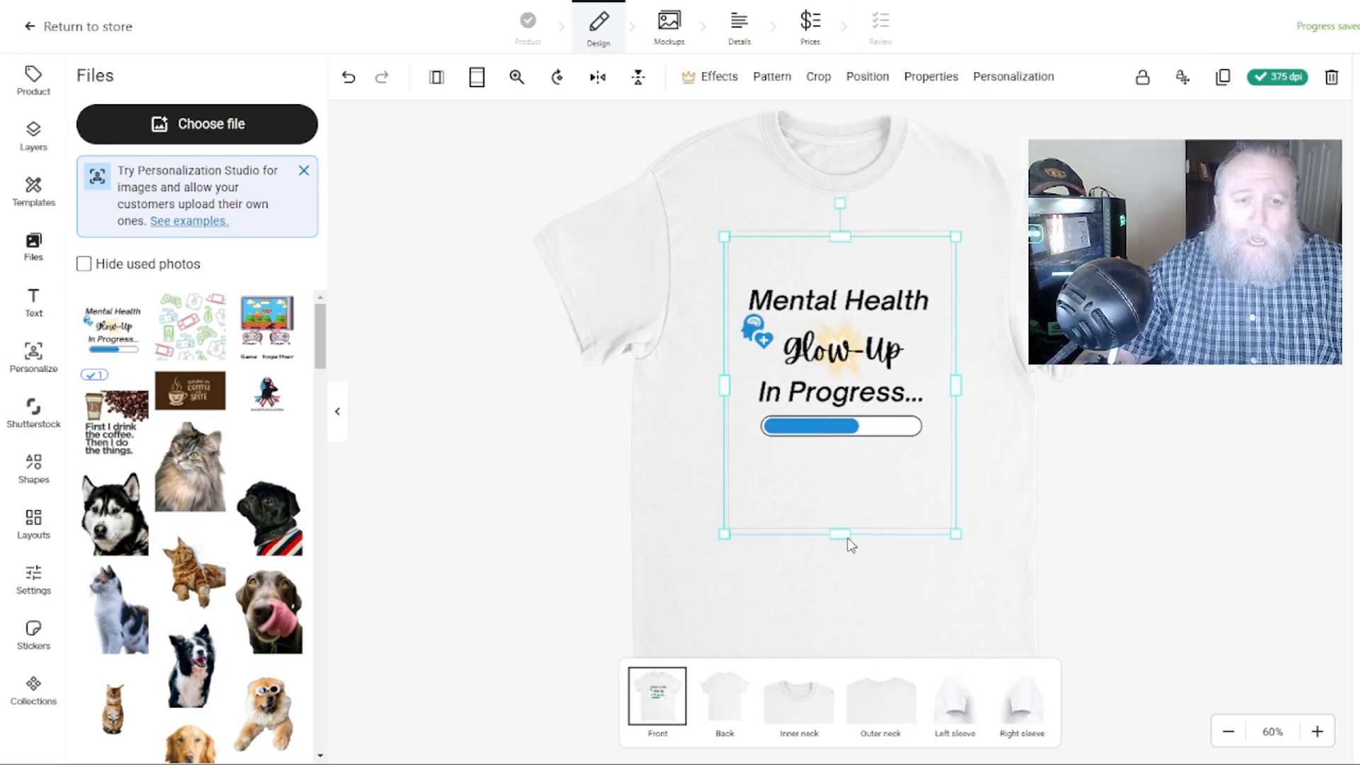
drag(838, 530, 890, 559)
drag(841, 419, 845, 409)
click(867, 76)
click(894, 175)
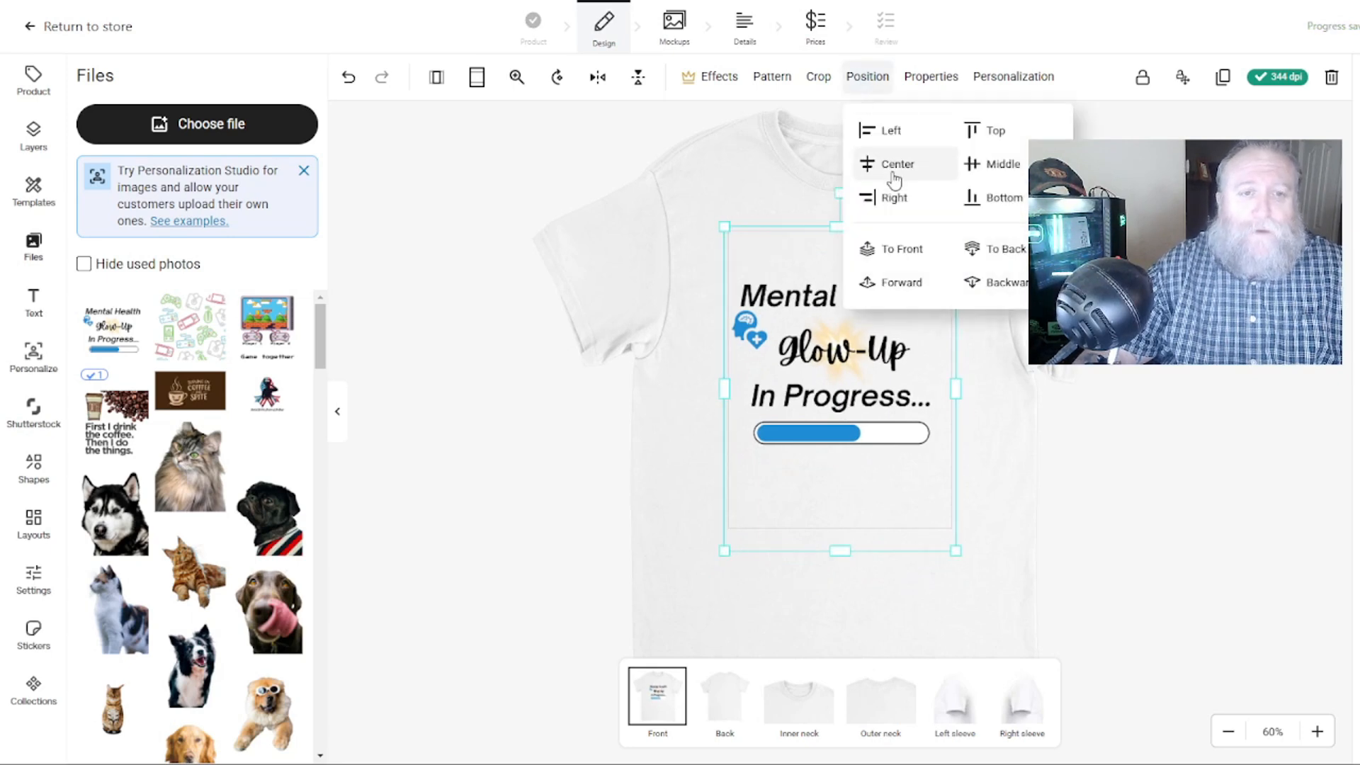
Enlarge the design further by extending its upper edge toward the shirt collar.
drag(837, 226, 844, 213)
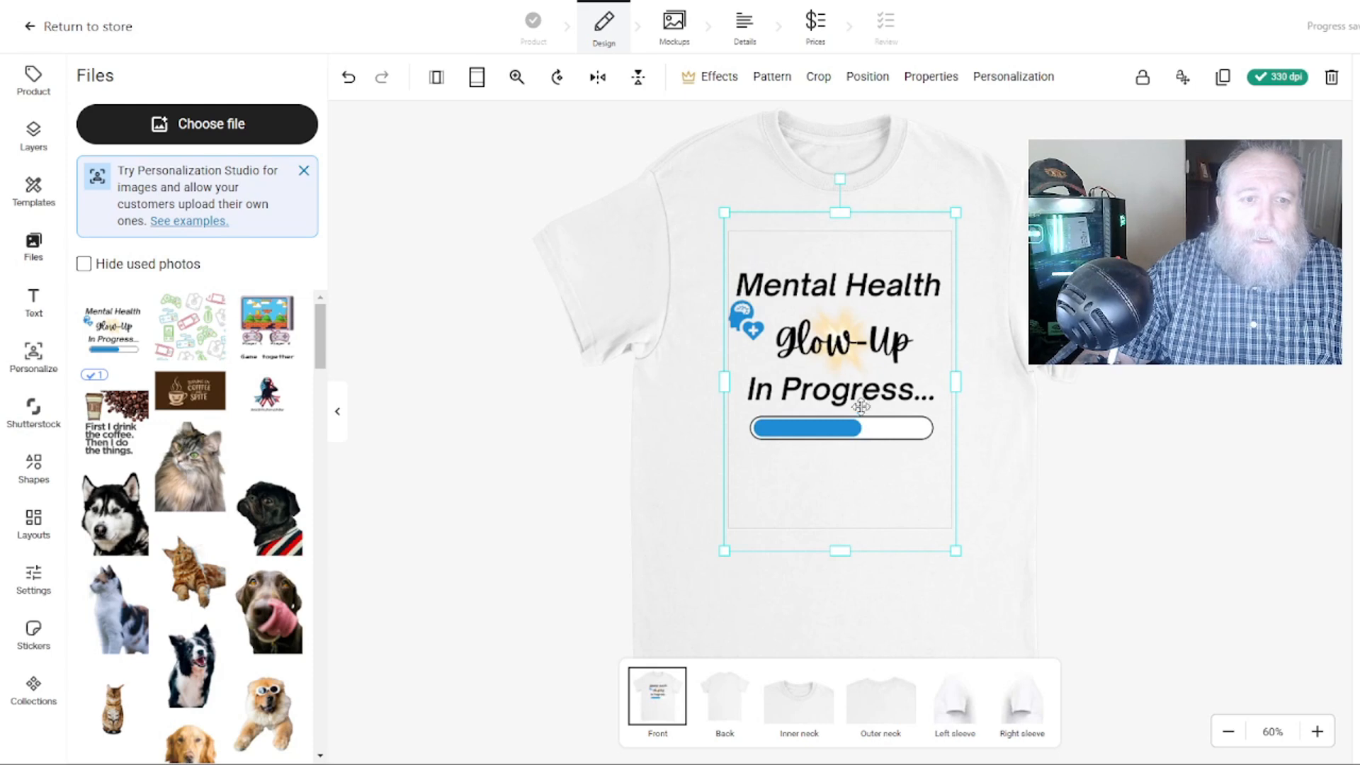
click(961, 212)
click(855, 320)
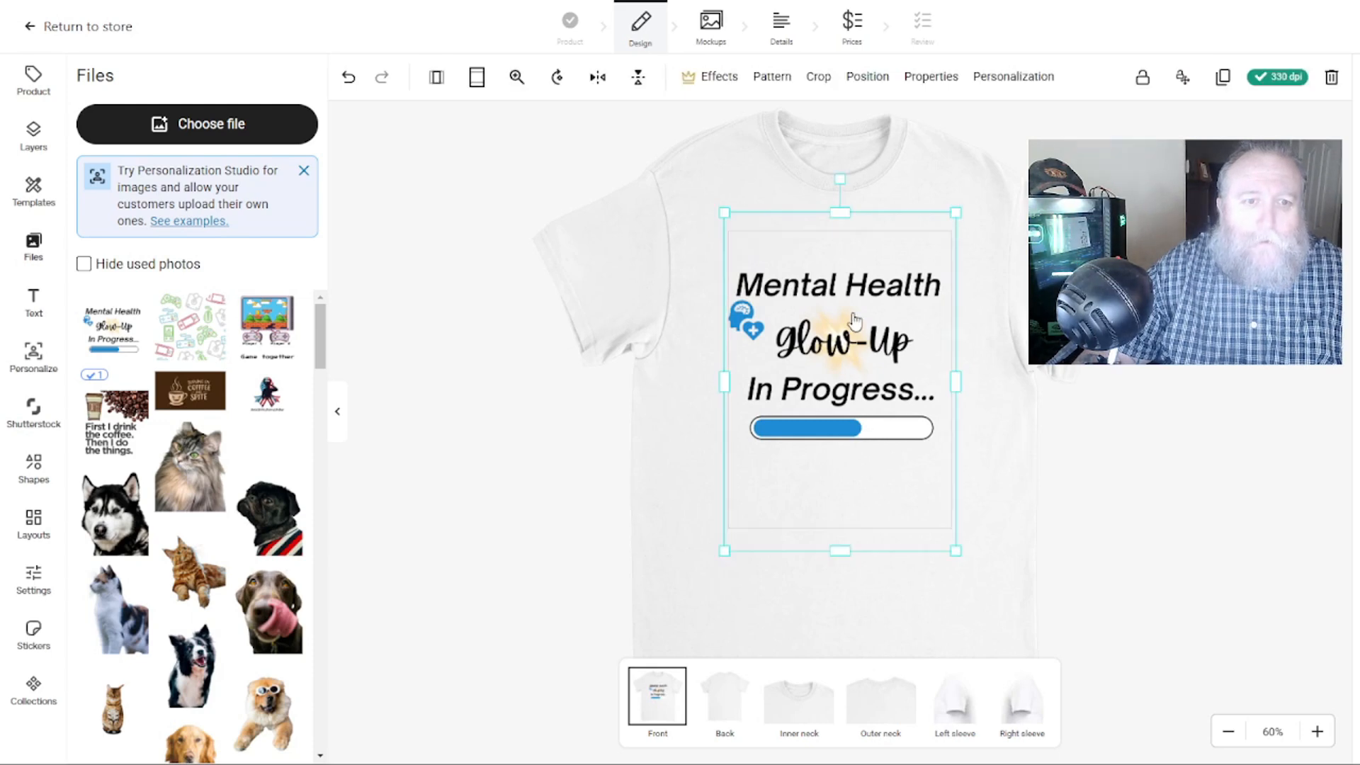
Move the Mental Health design slightly lower on the shirt front and center it horizontally.
drag(854, 320, 857, 327)
click(1207, 525)
click(847, 404)
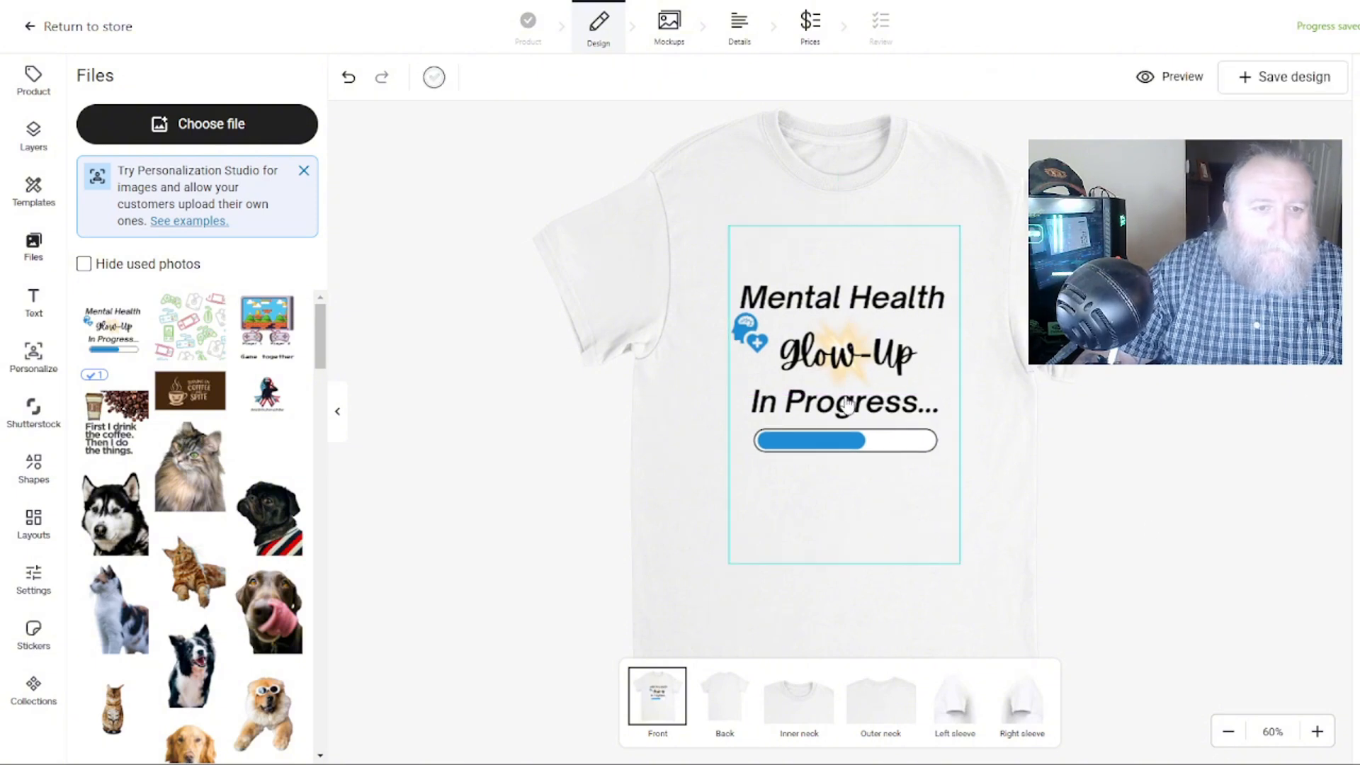
click(868, 95)
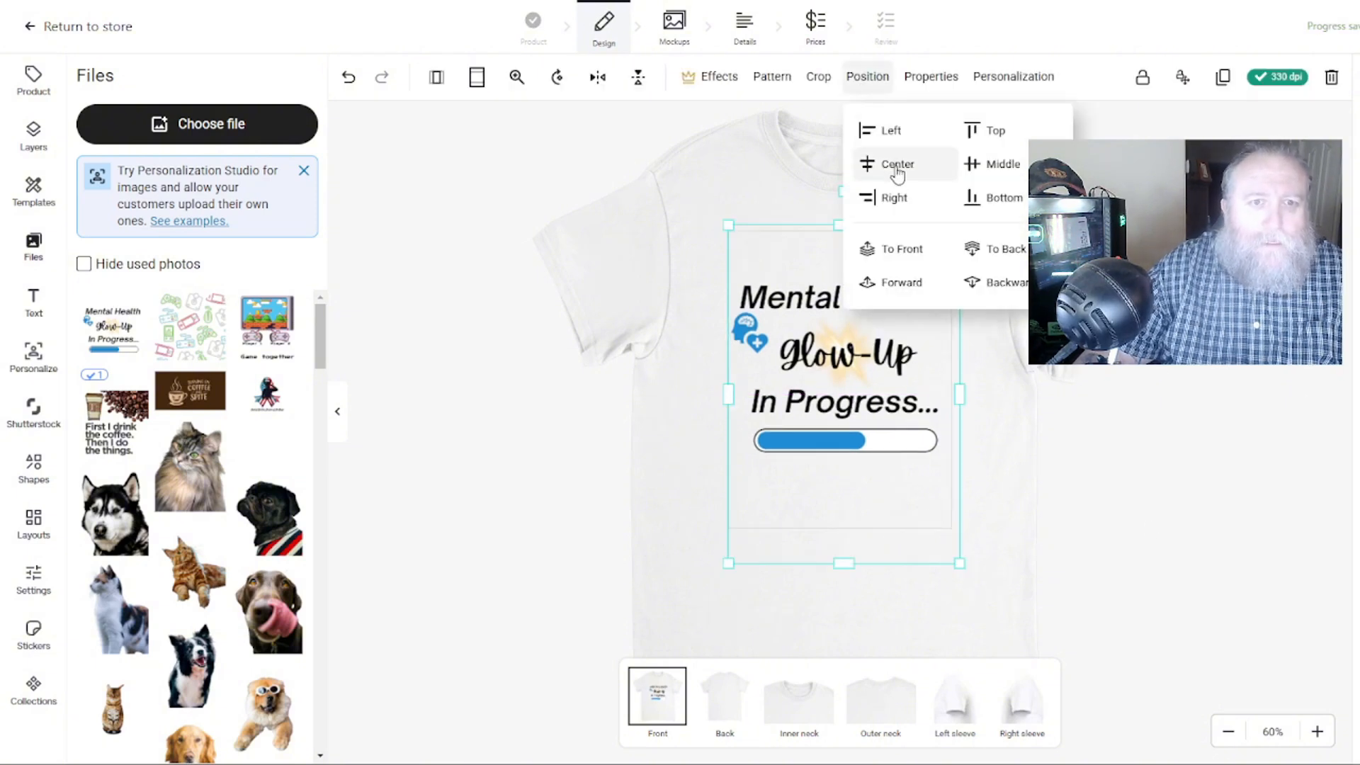
click(860, 164)
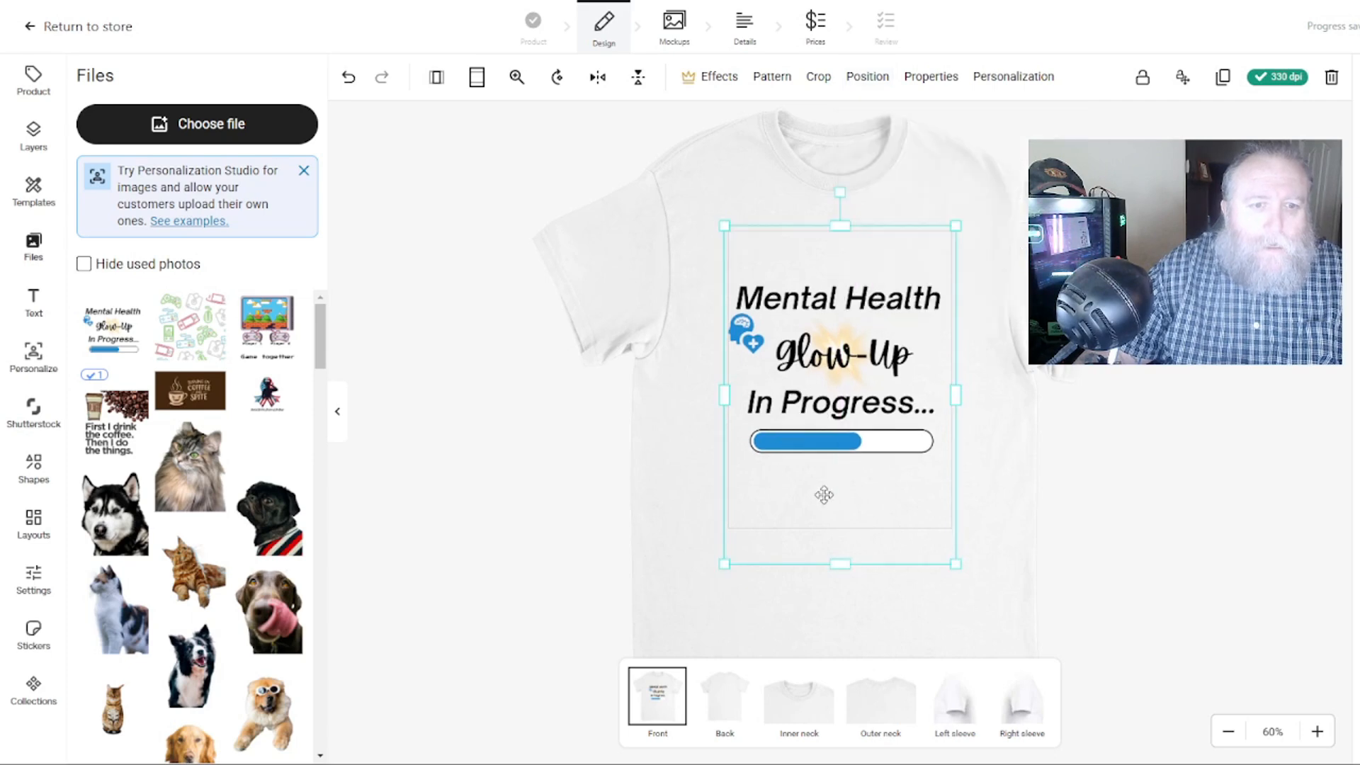
Shrink the design slightly from its lower edge and a corner, nudge it into the print area, and center it horizontally.
mouse_move(843, 558)
mouse_down()
mouse_move(847, 534)
mouse_move(847, 575)
mouse_move(843, 542)
mouse_up()
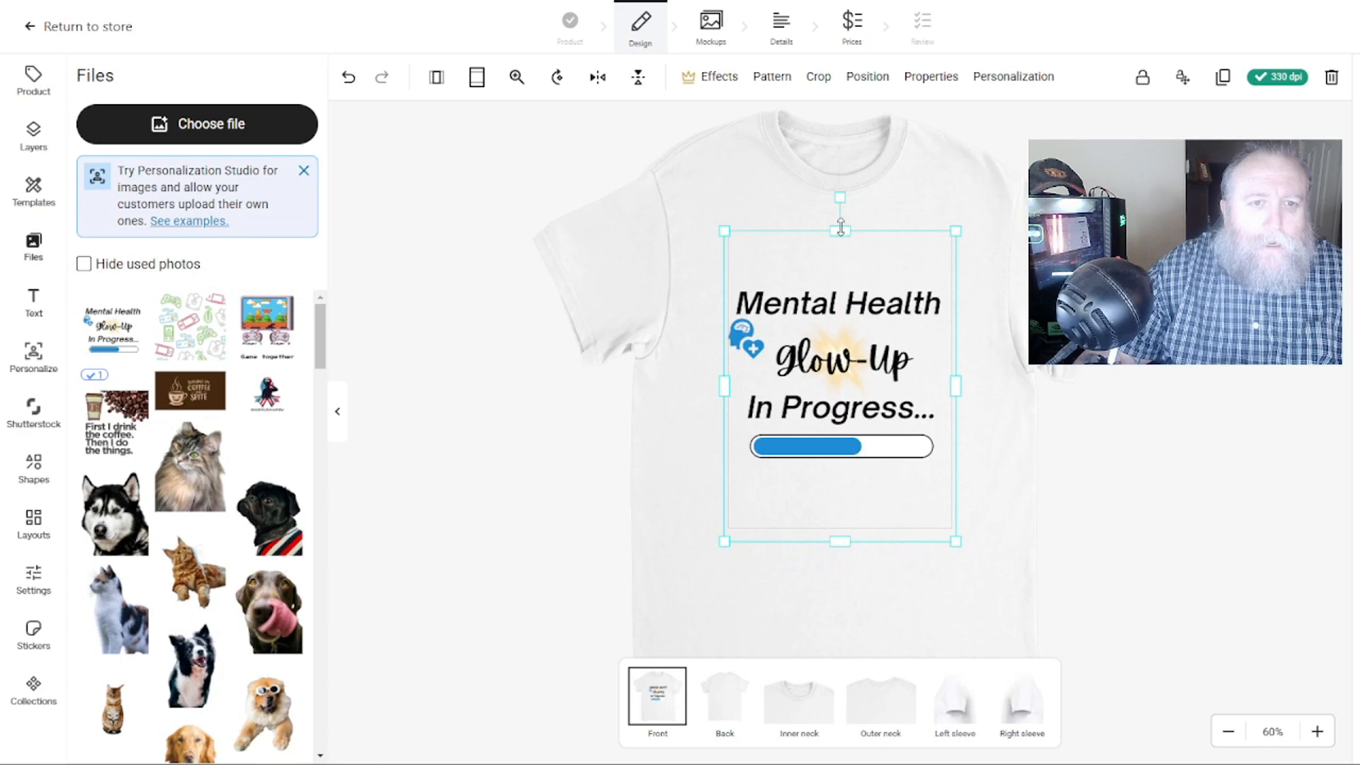
drag(726, 232, 735, 242)
drag(834, 341, 828, 335)
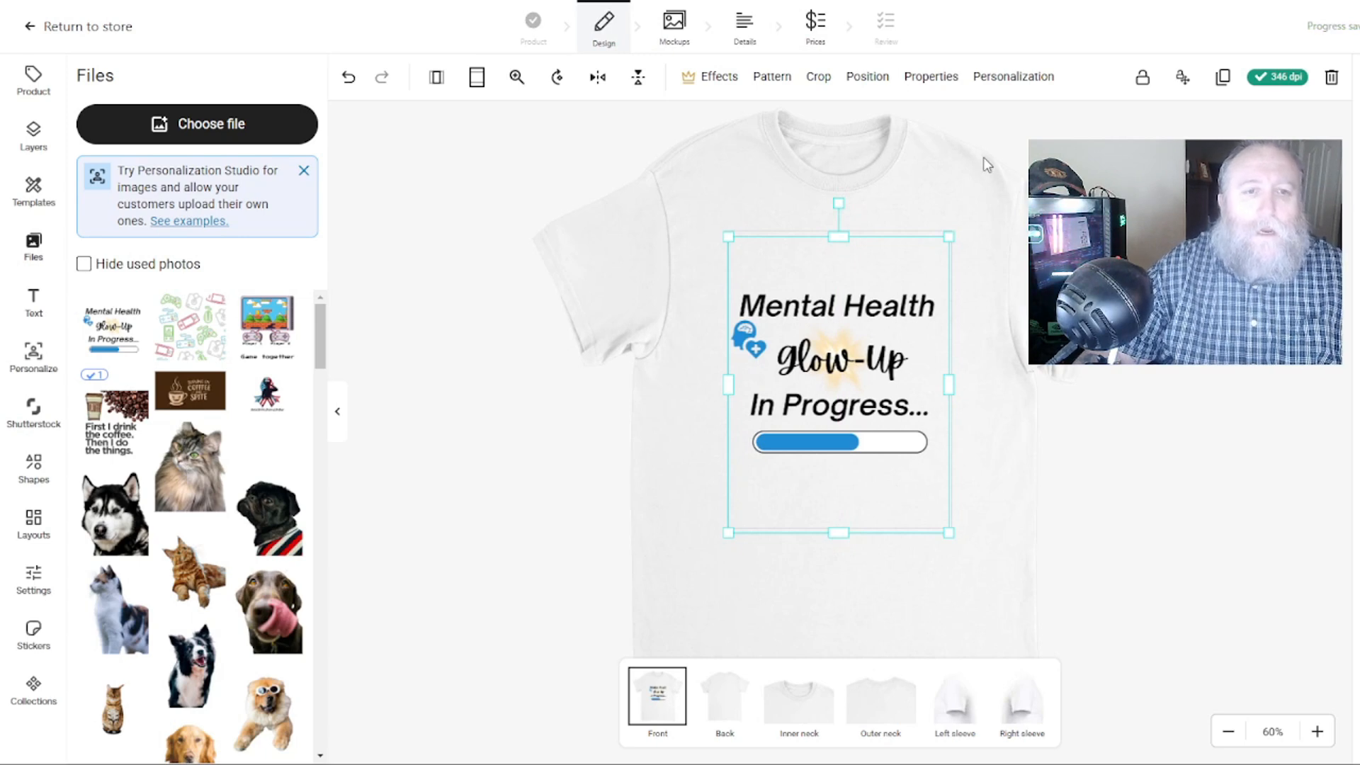
click(875, 85)
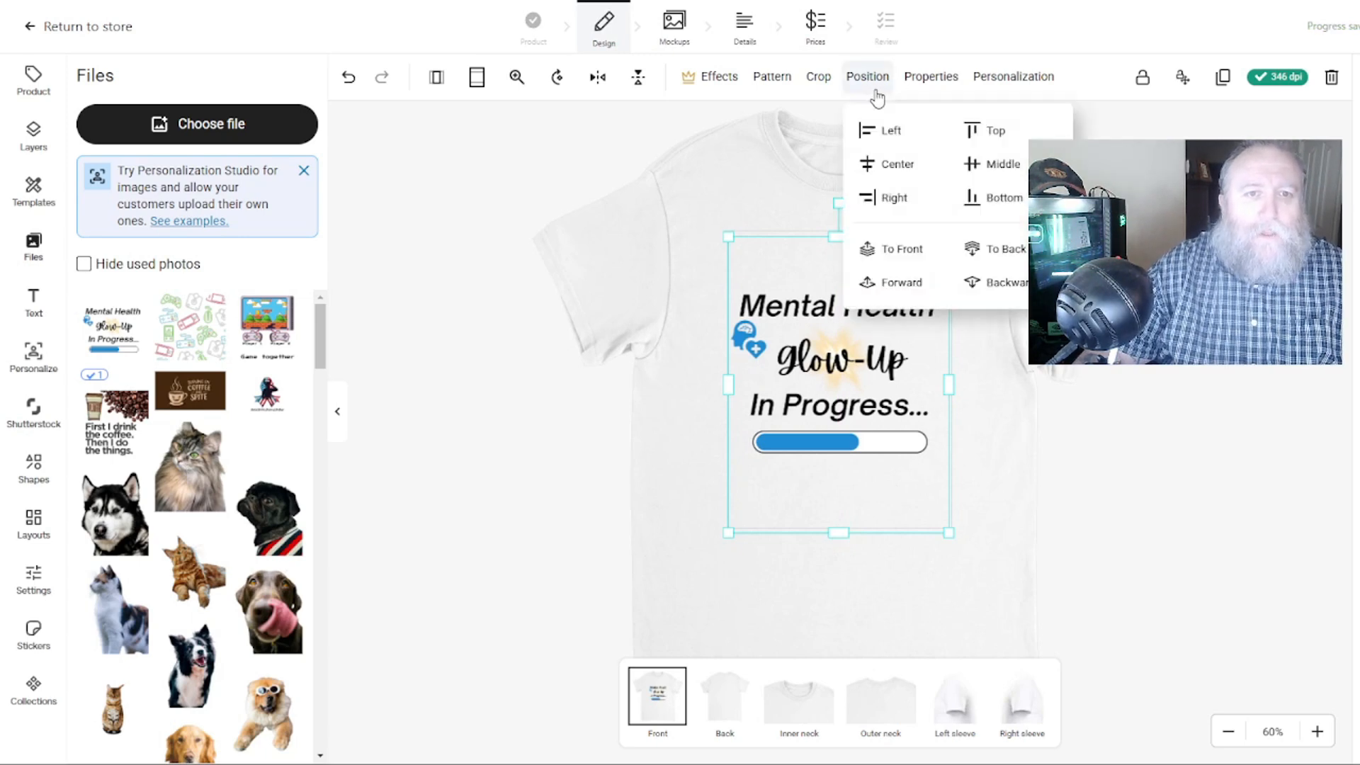
click(891, 169)
click(1297, 531)
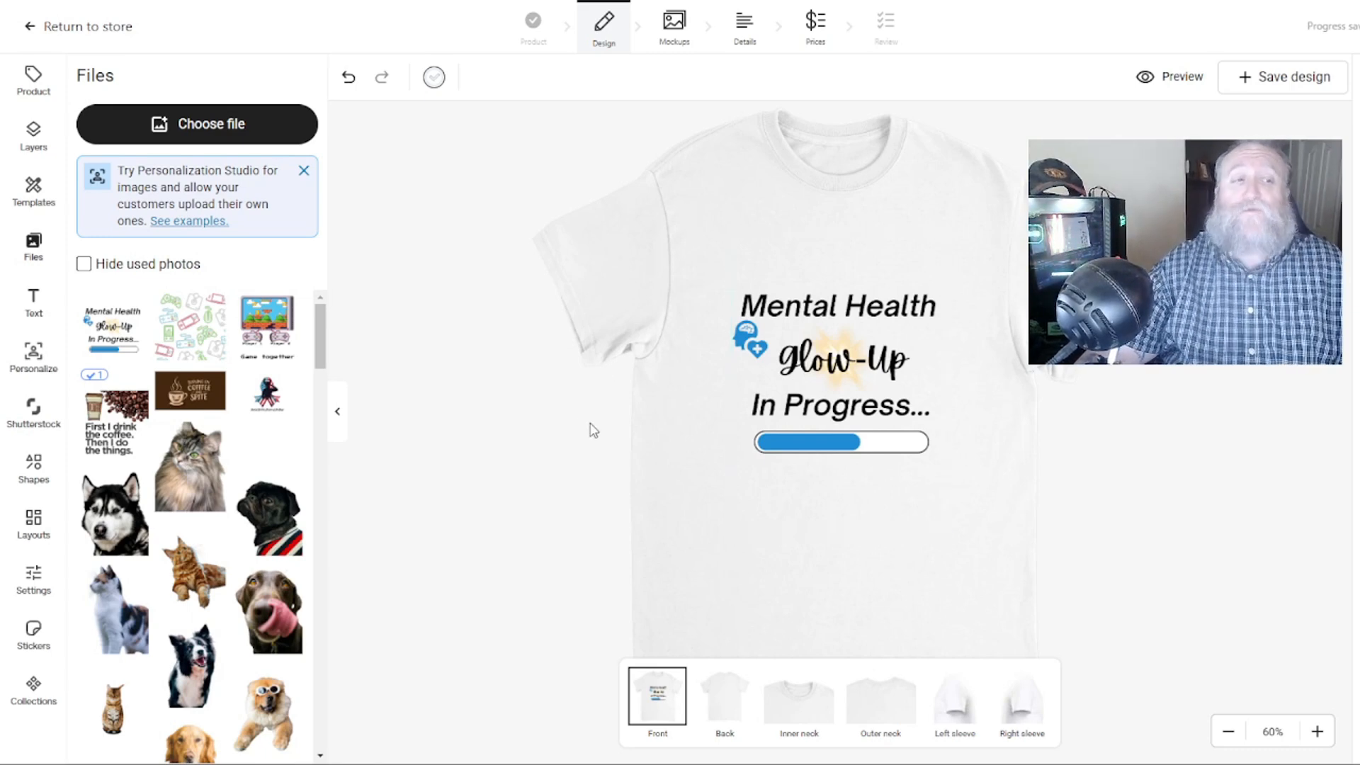
Add all remaining available shirt colors, starting with Natural, as product variants alongside White.
click(30, 96)
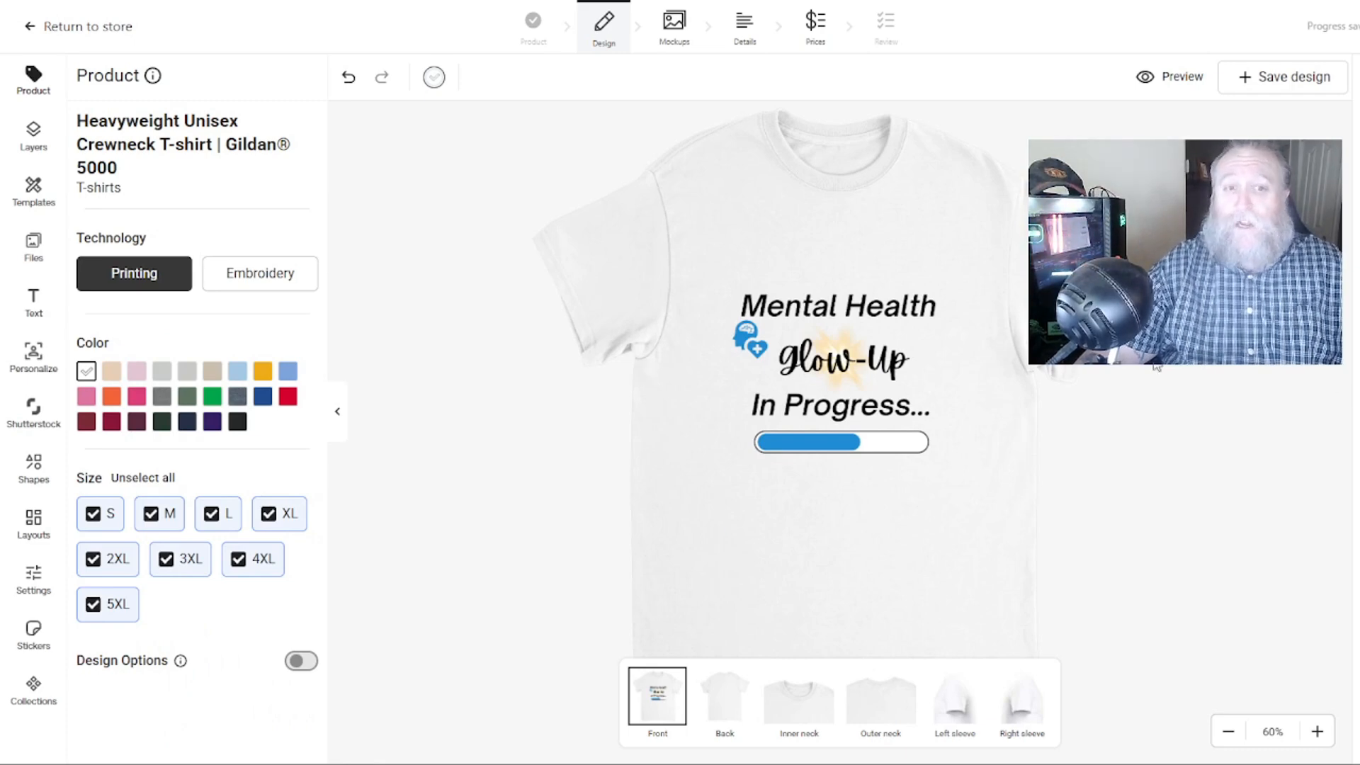
click(110, 373)
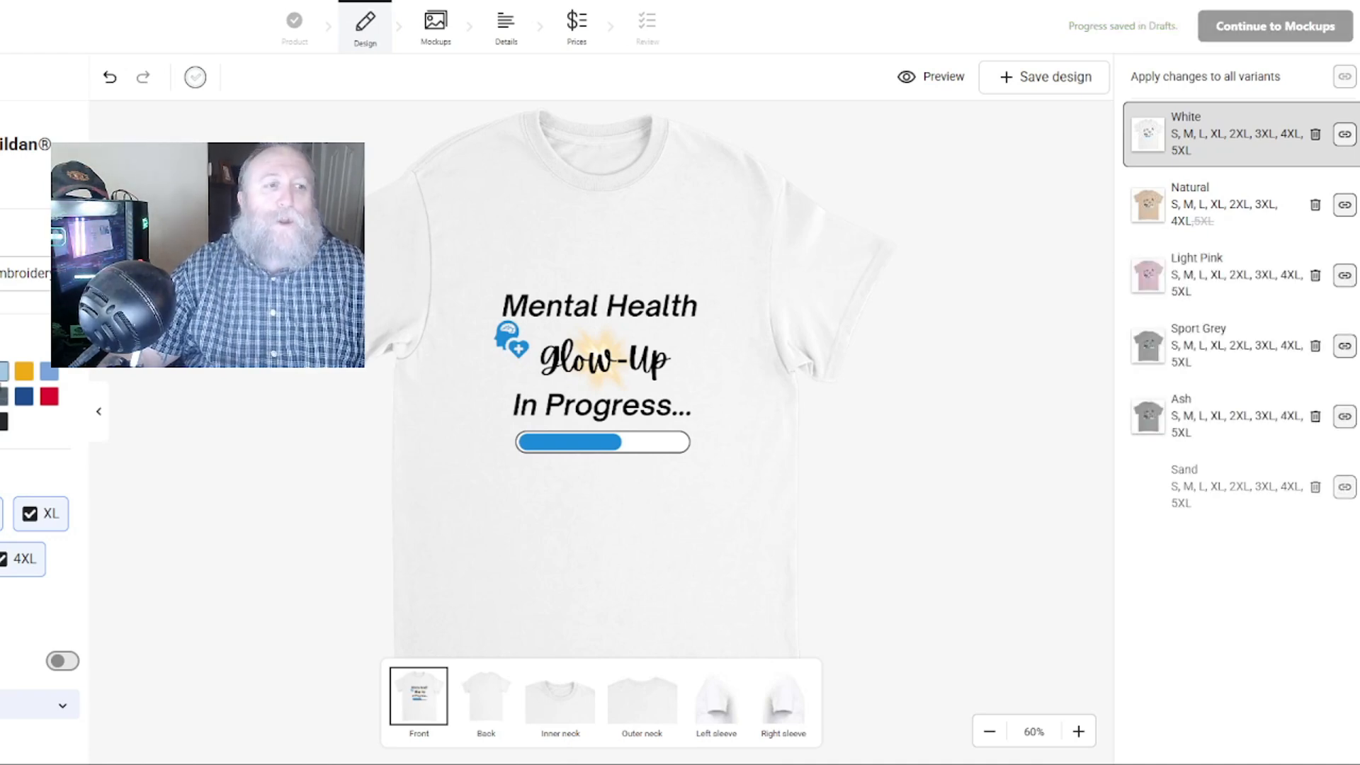
click(23, 376)
click(49, 371)
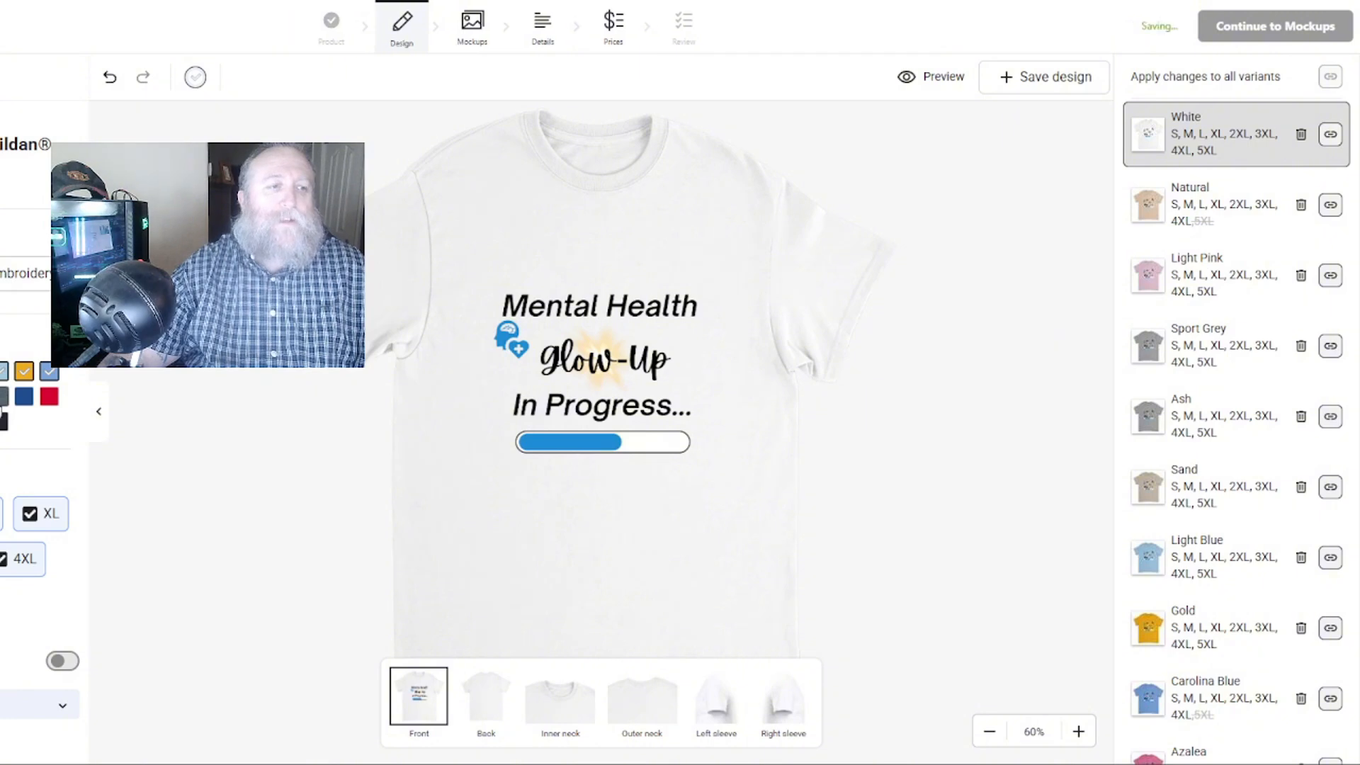
click(3, 397)
click(24, 397)
click(49, 398)
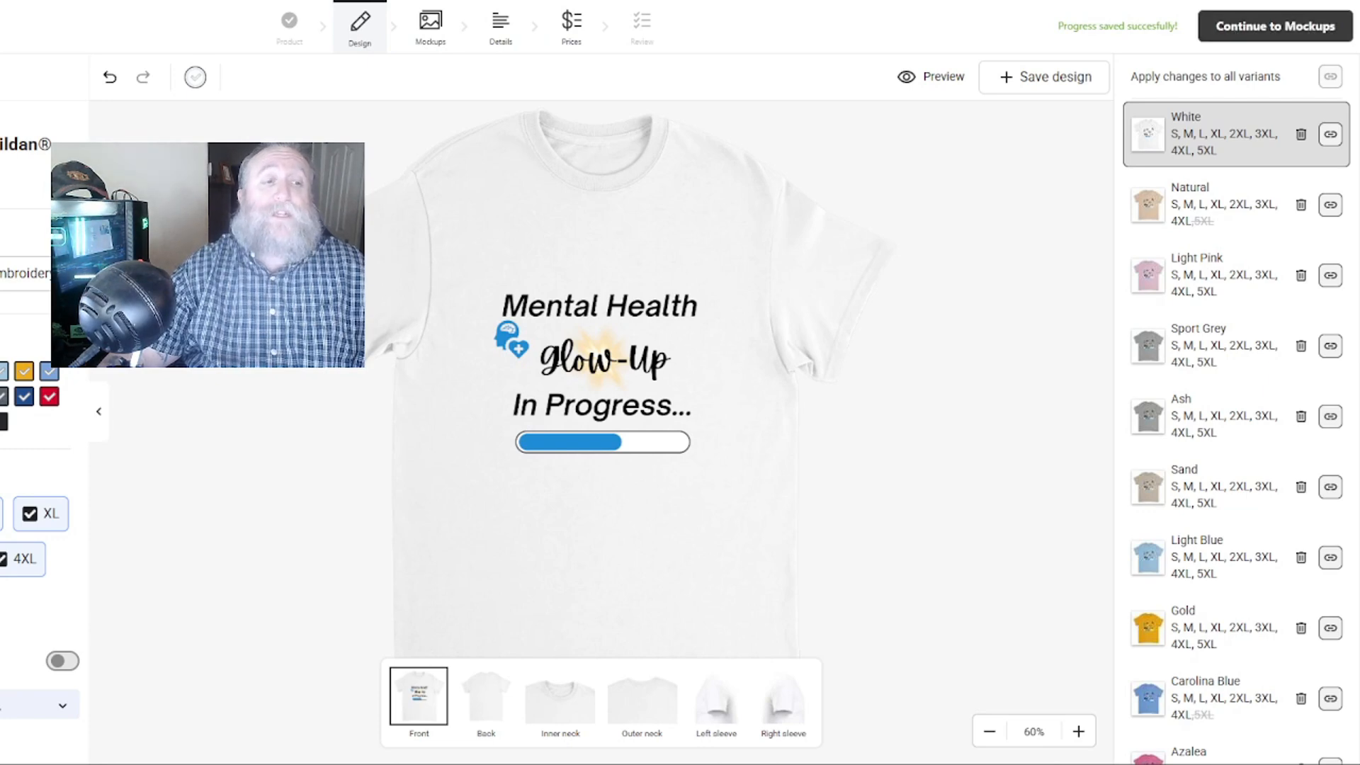
click(3, 422)
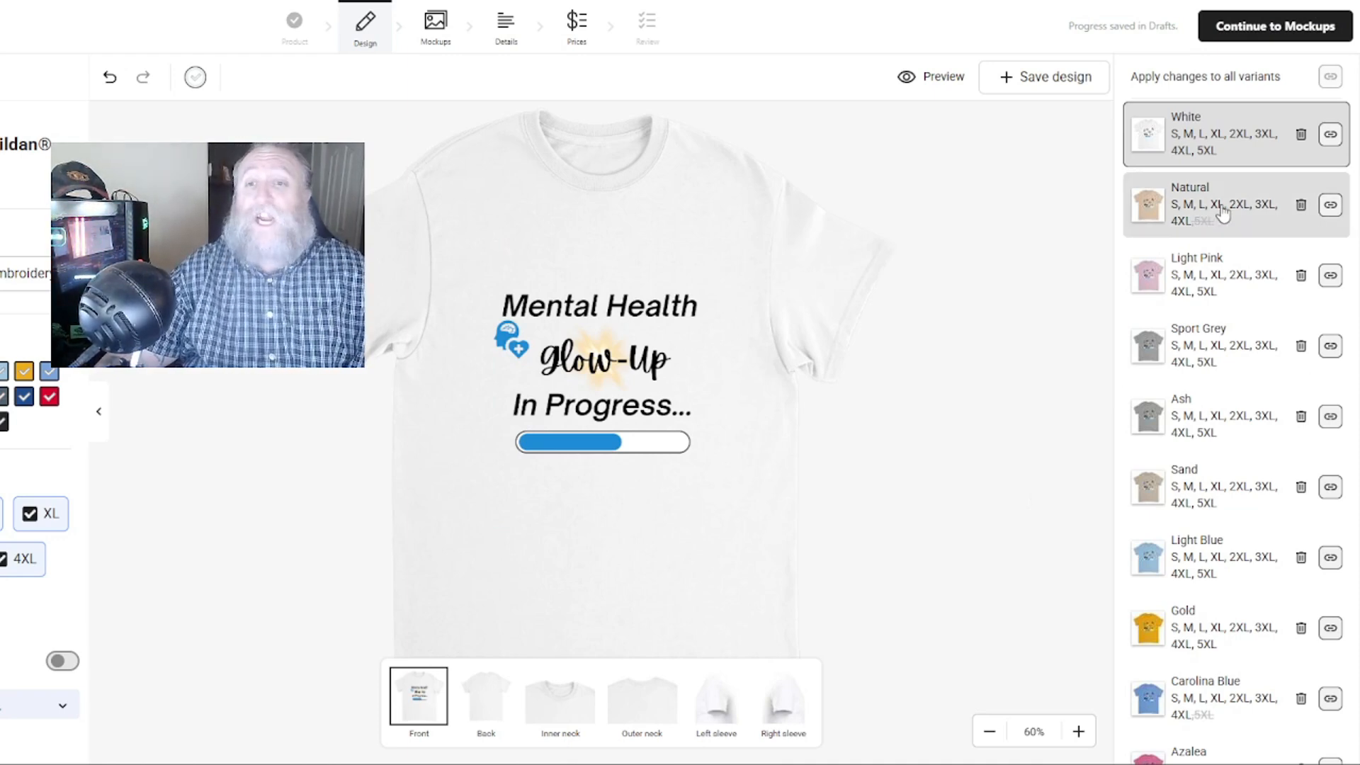
Check how the design looks on the Natural, Light Pink, Sport Grey, Ash, Sand, Light Blue and Gold shirts.
click(1188, 205)
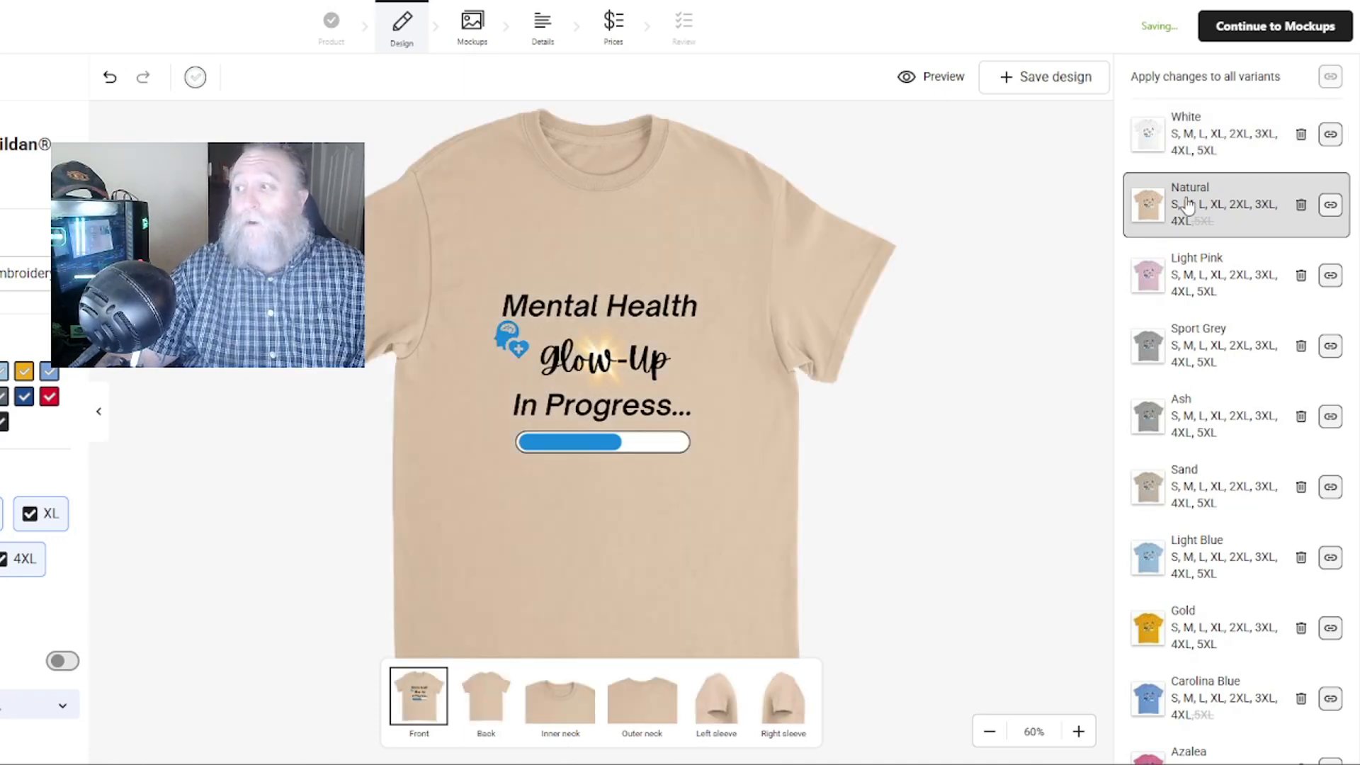
click(1211, 282)
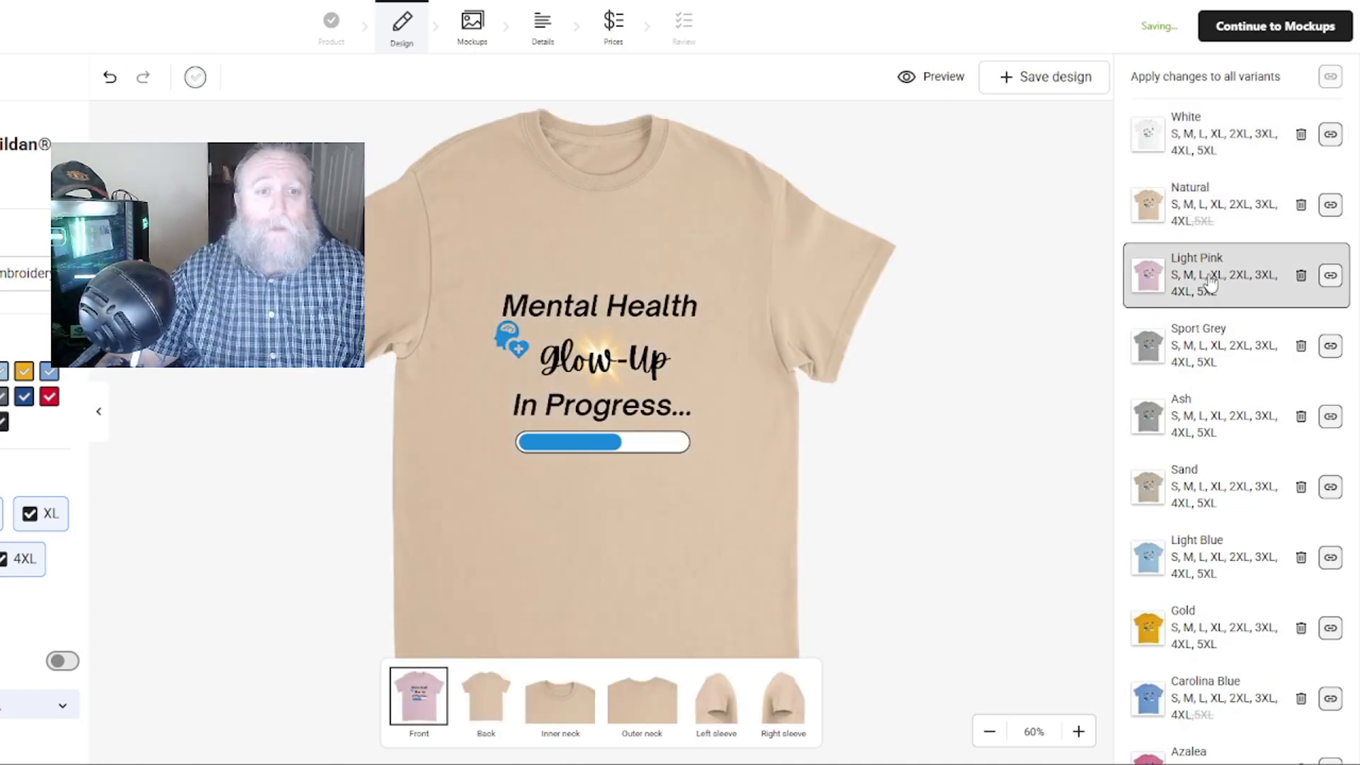
click(1210, 216)
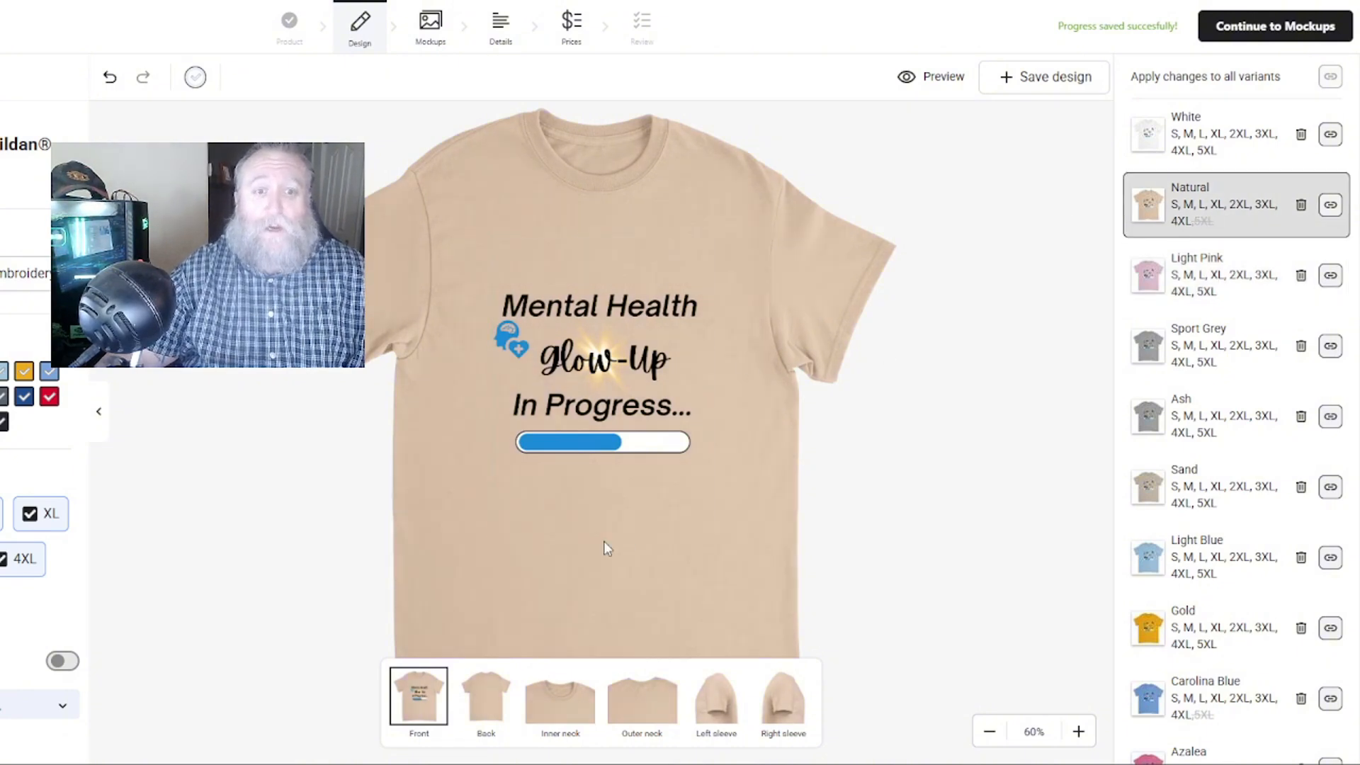
click(1194, 297)
click(1212, 347)
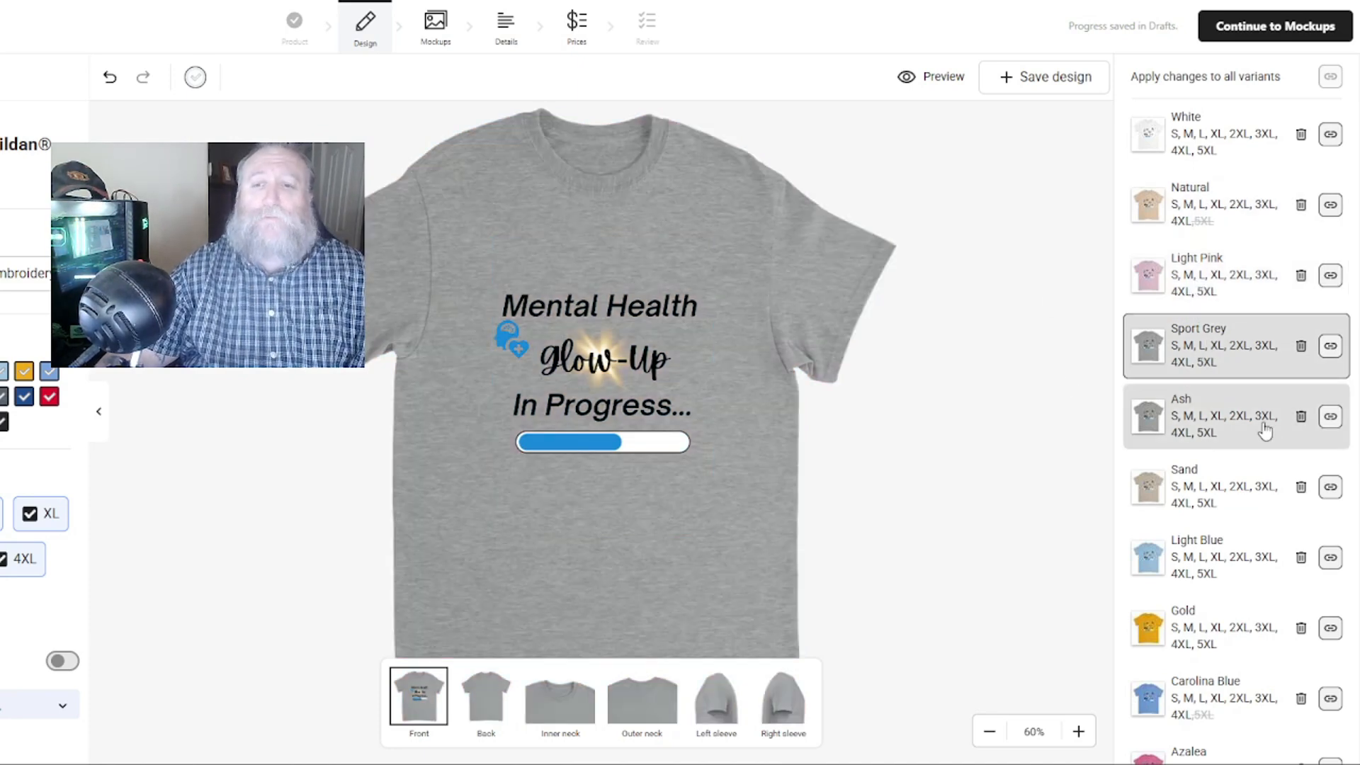
click(1196, 425)
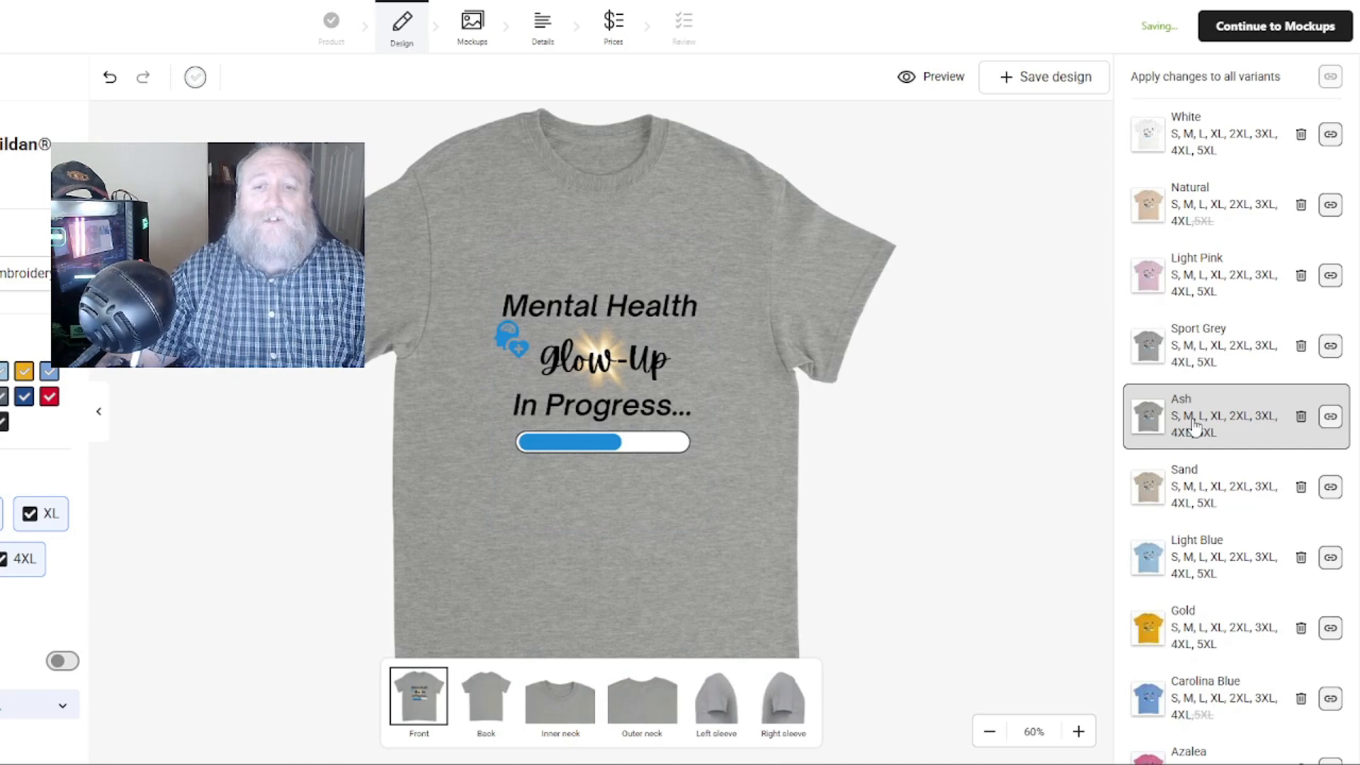
click(1213, 496)
scroll(1214, 497, down, 1)
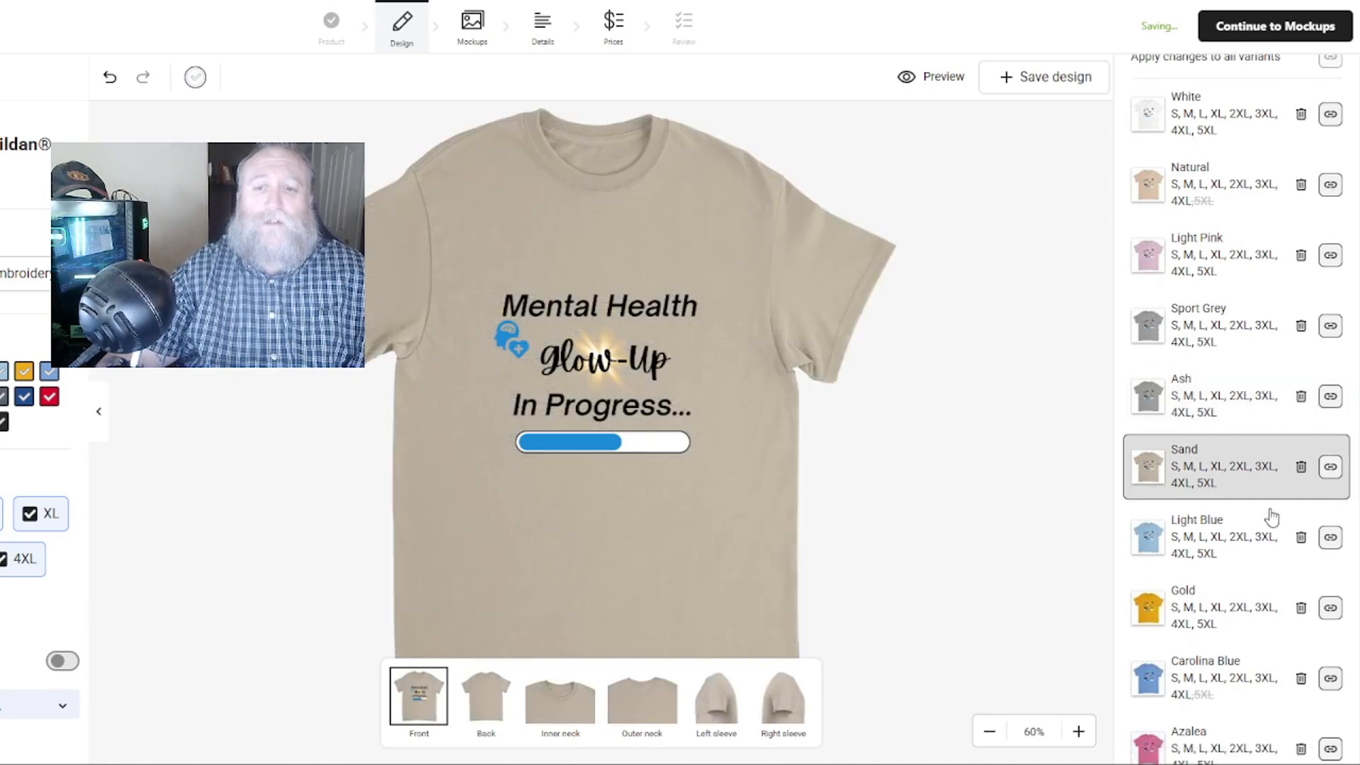
click(1210, 483)
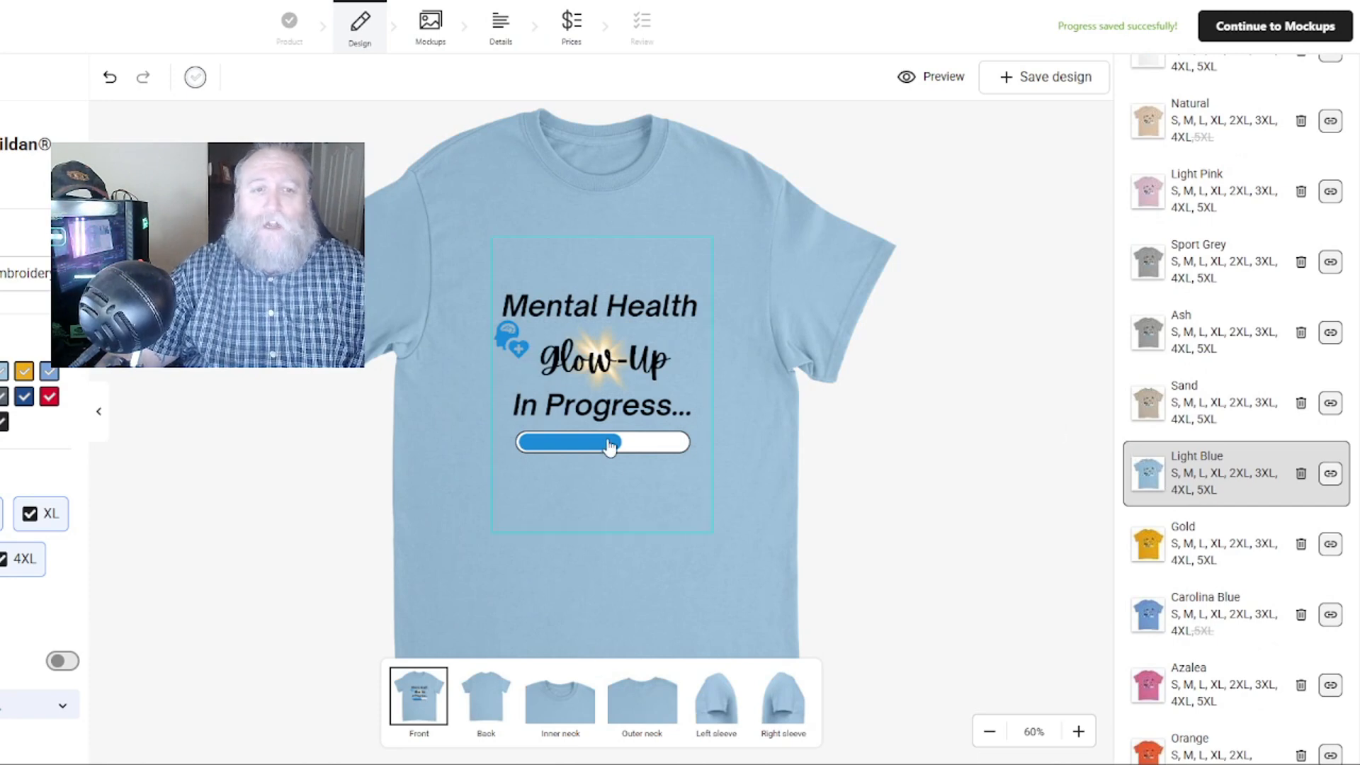
click(1245, 552)
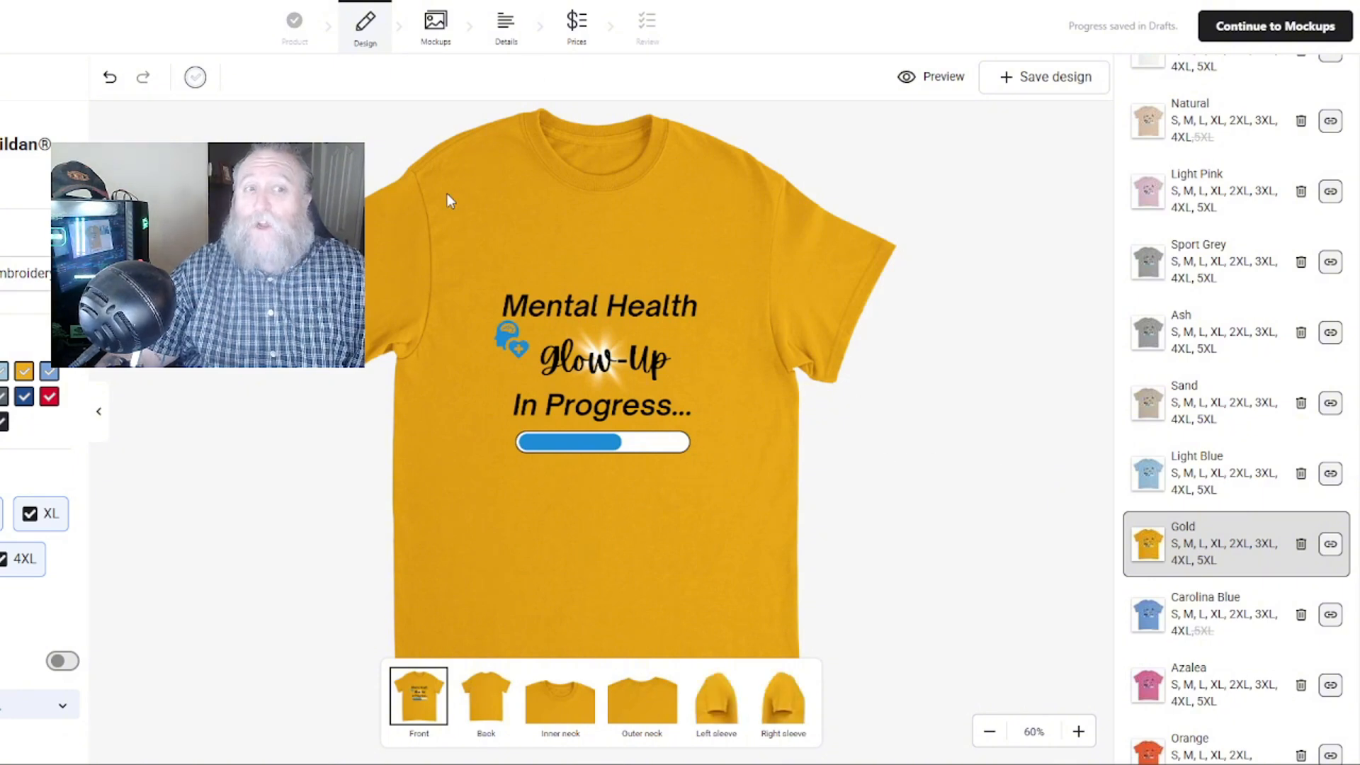
Compare the design on the Carolina Blue and Gold shirts, and remove the Carolina Blue variant.
scroll(1229, 519, down, 1)
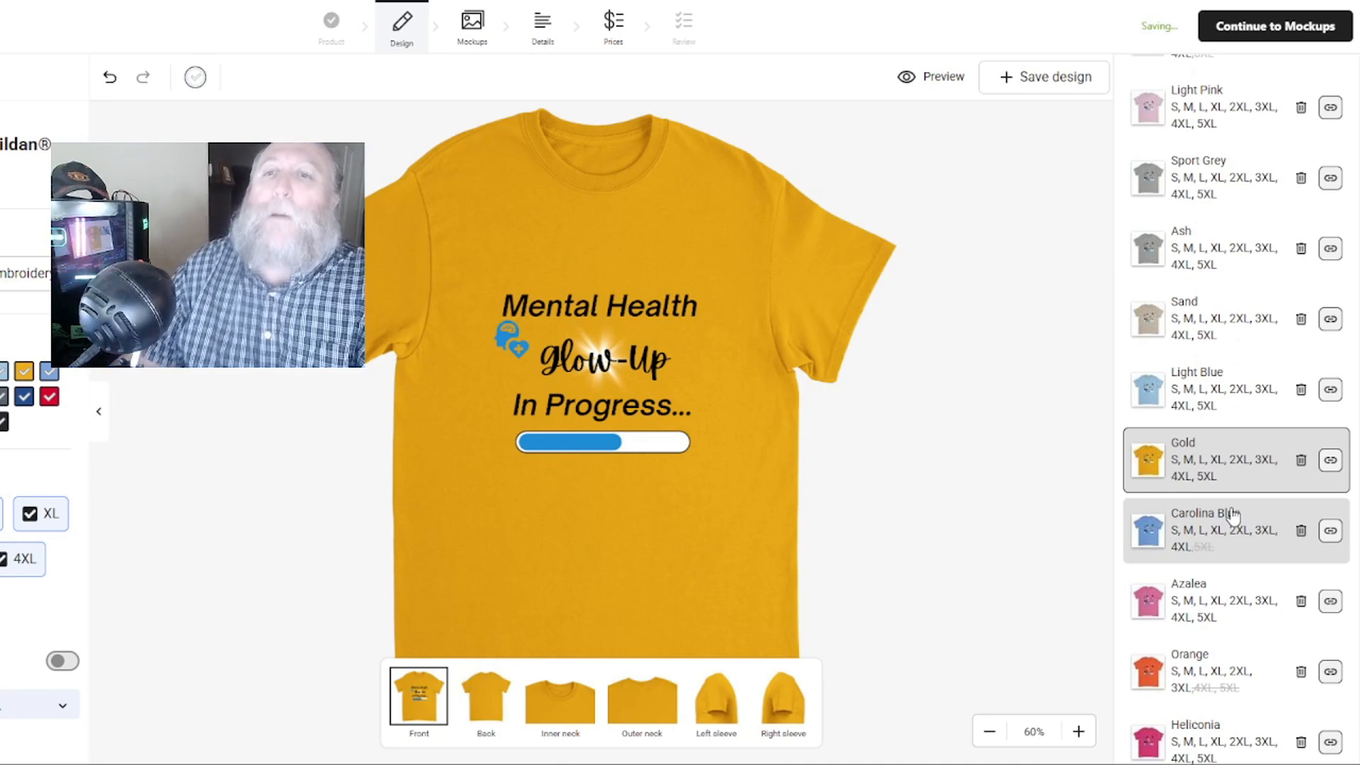
click(1233, 515)
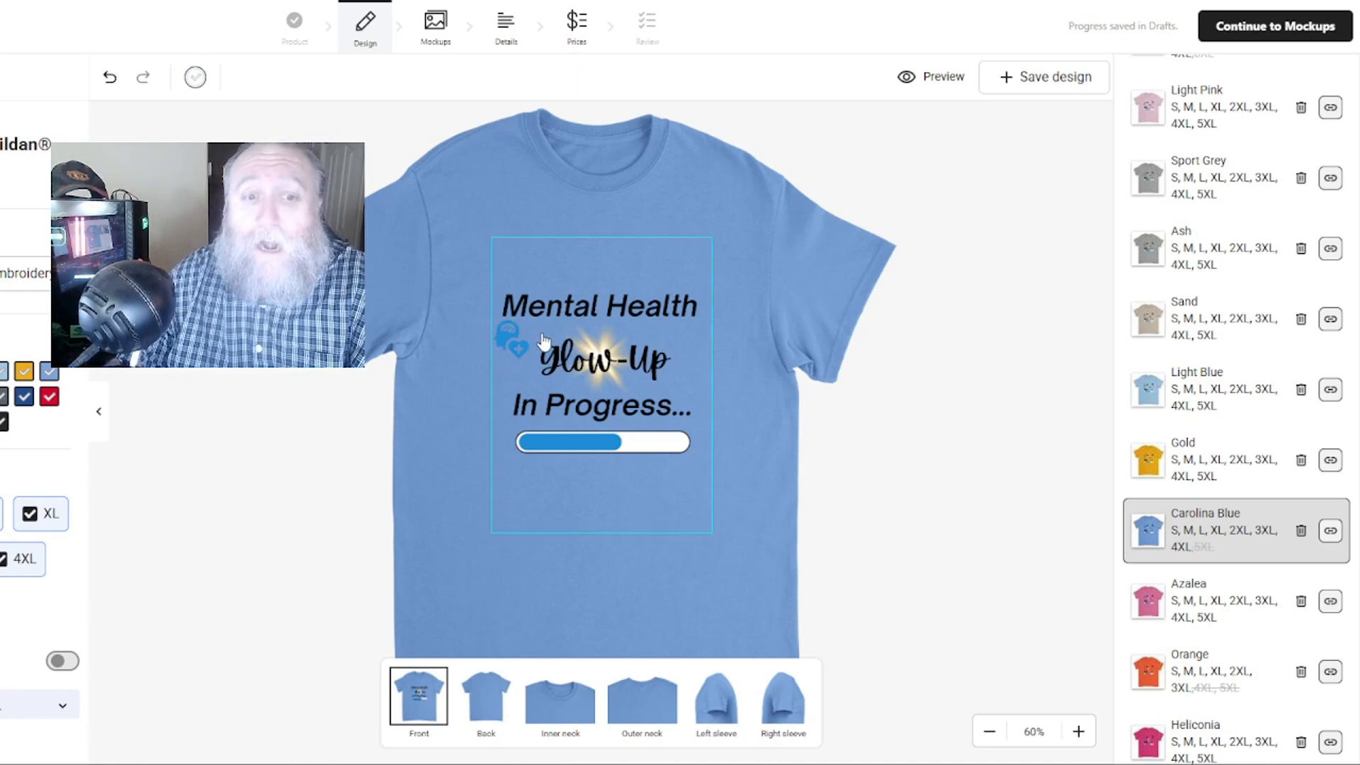
click(1180, 473)
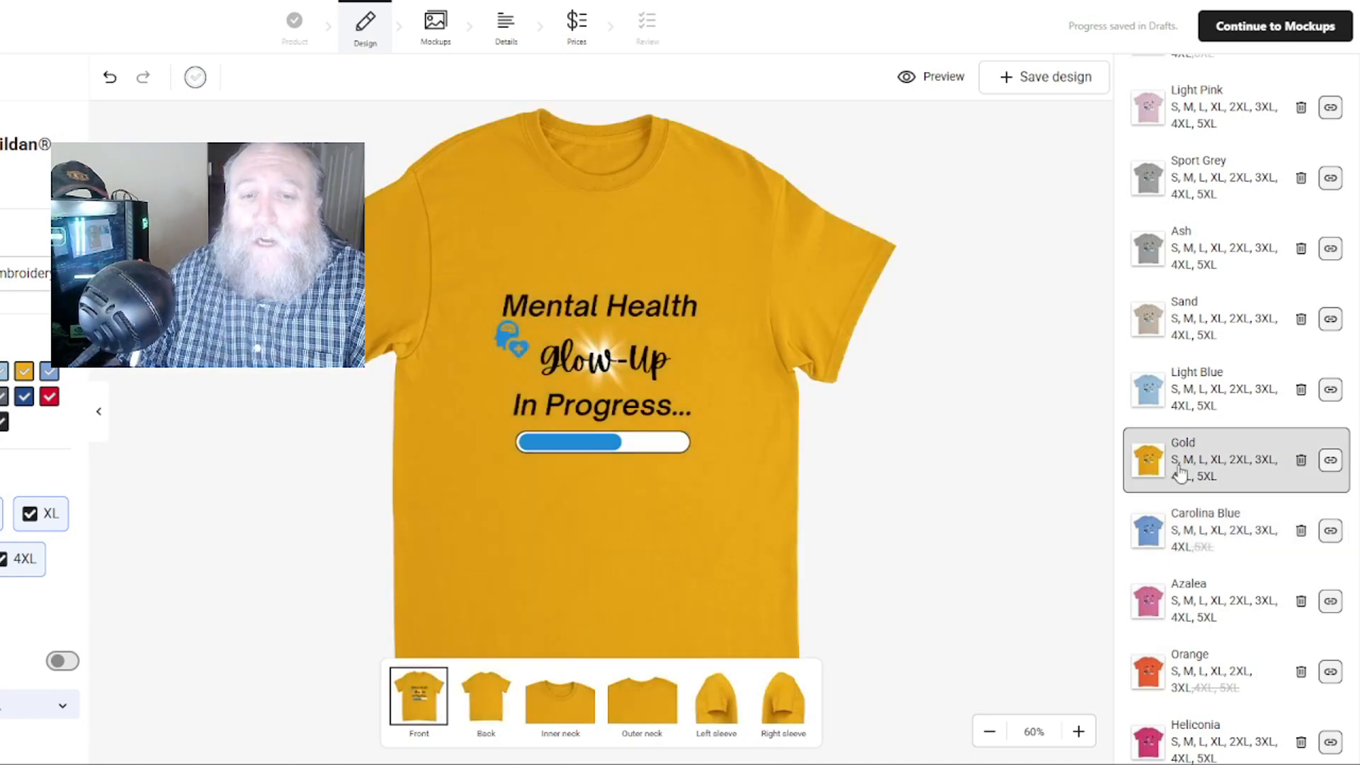
click(1180, 520)
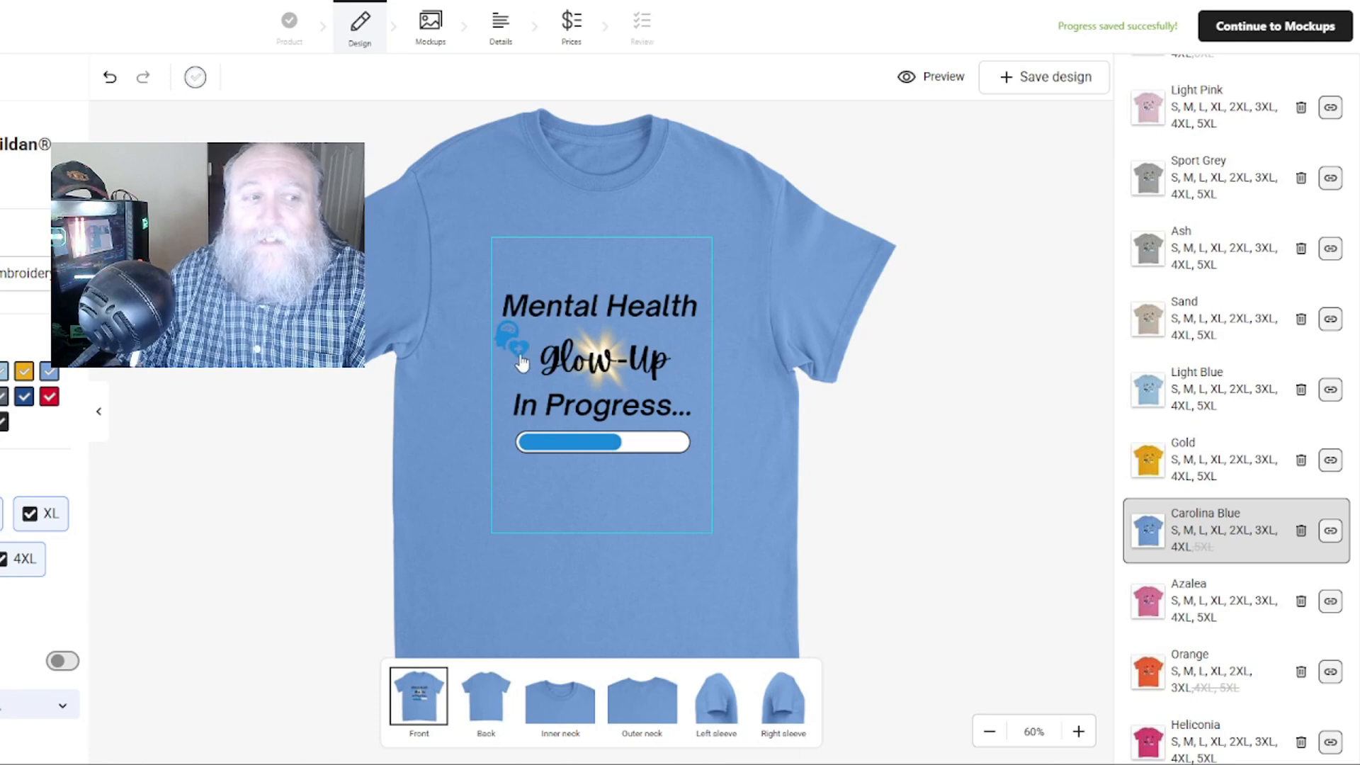
click(54, 374)
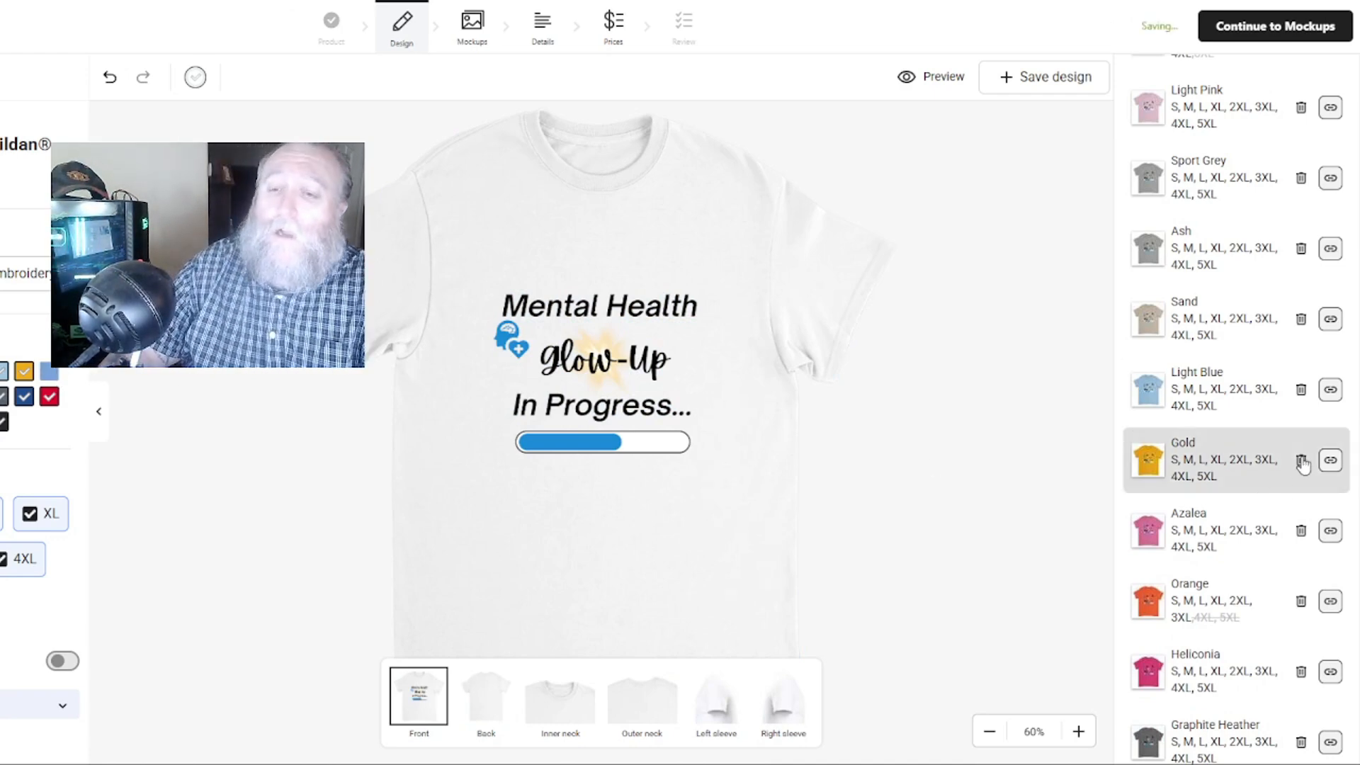
Check how the design looks on the Azalea, Orange, Heliconia and Graphite Heather shirts.
click(1226, 536)
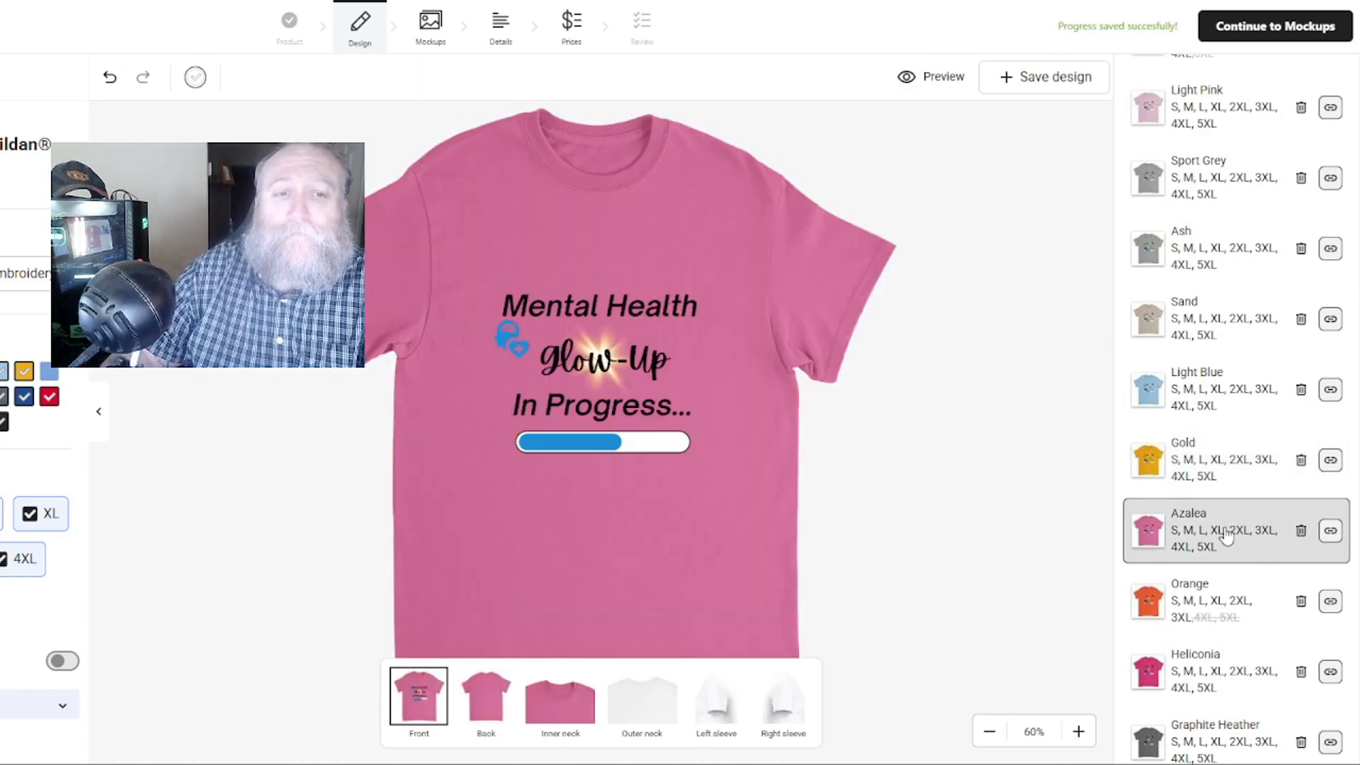
click(1215, 583)
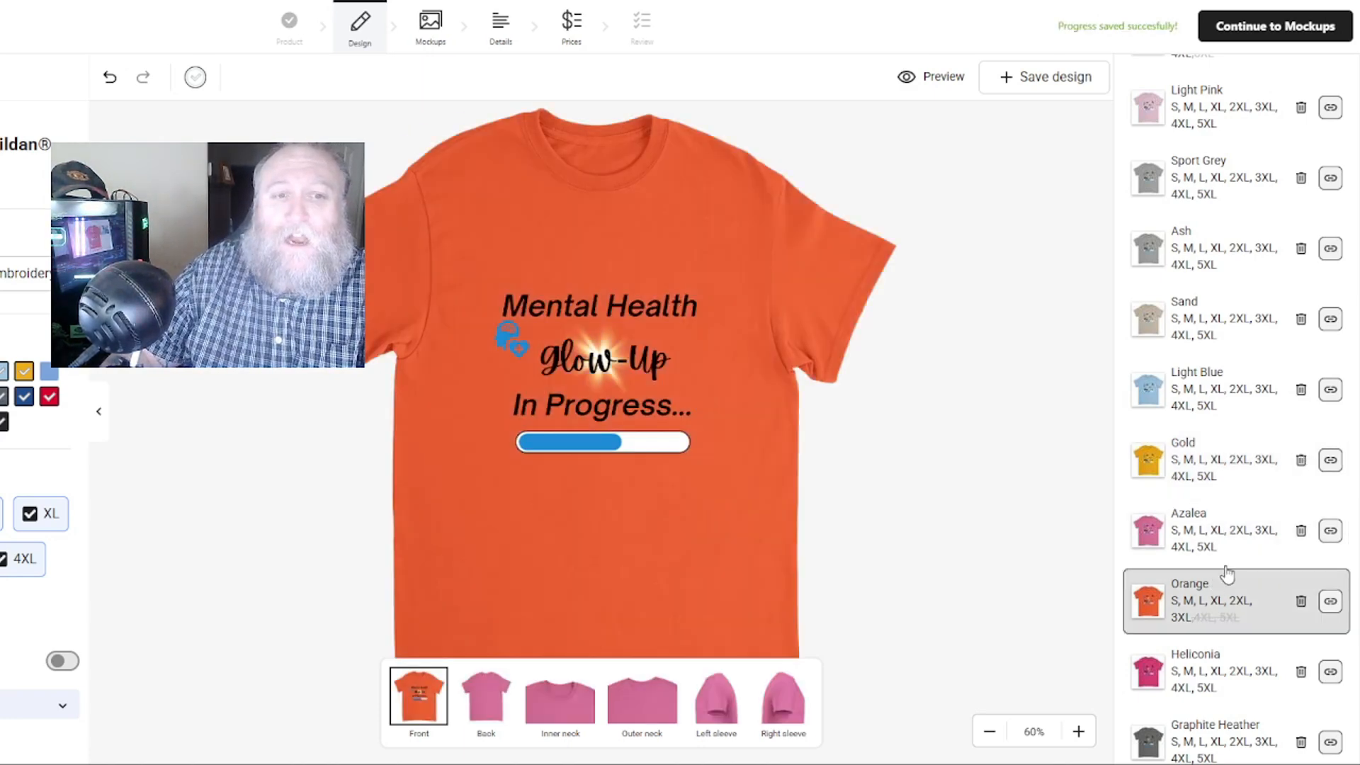
scroll(1240, 552, down, 1)
scroll(1250, 528, down, 2)
click(1236, 508)
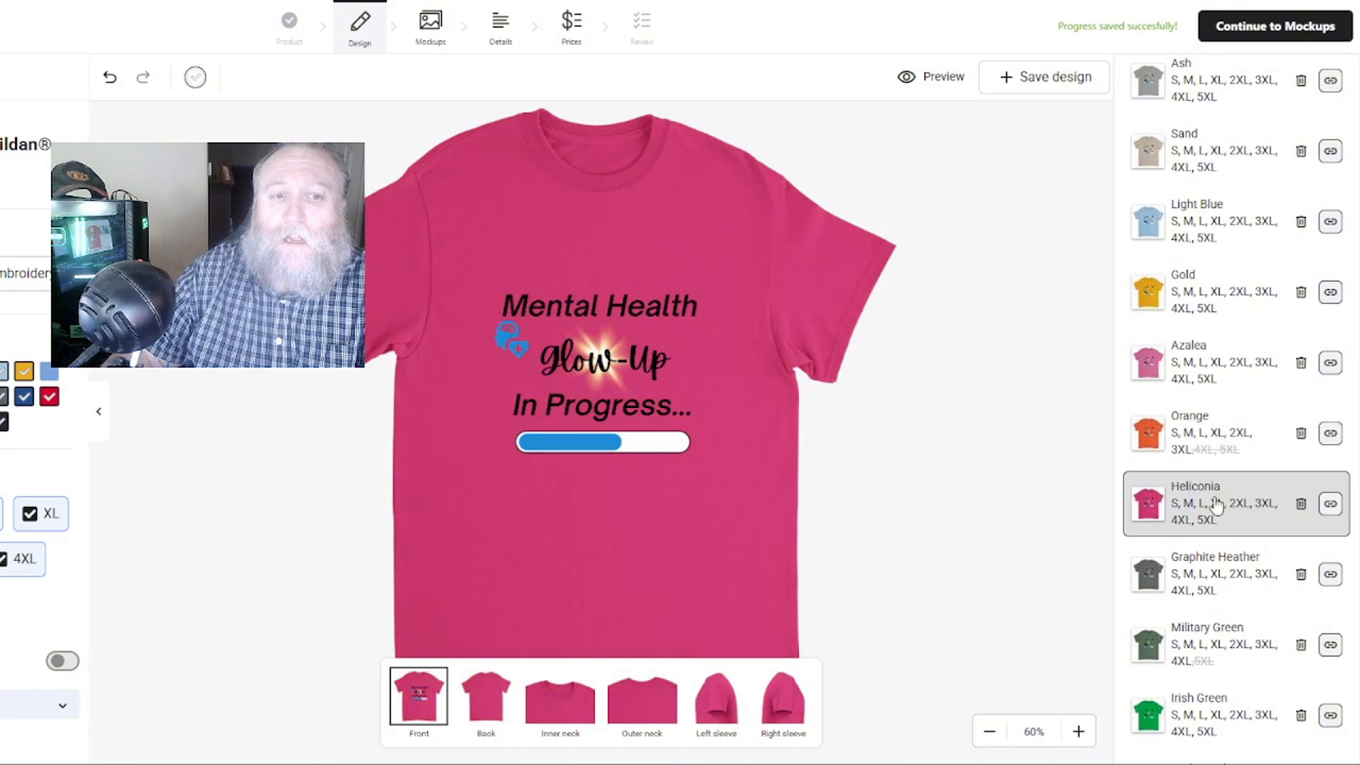
scroll(1241, 505, down, 3)
click(1234, 413)
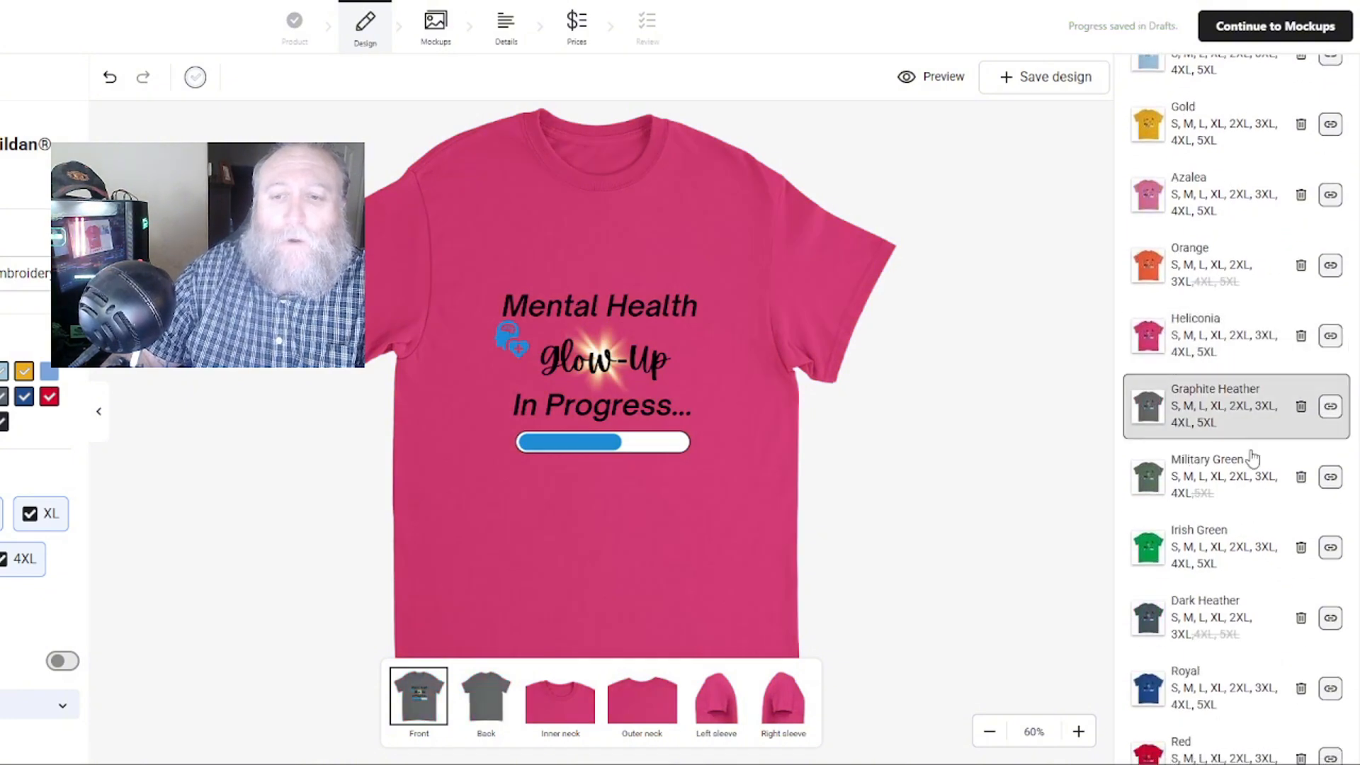
Preview the design on the Military Green, Irish Green, Dark Heather, Royal and Red shirts.
click(1240, 487)
scroll(1239, 475, down, 2)
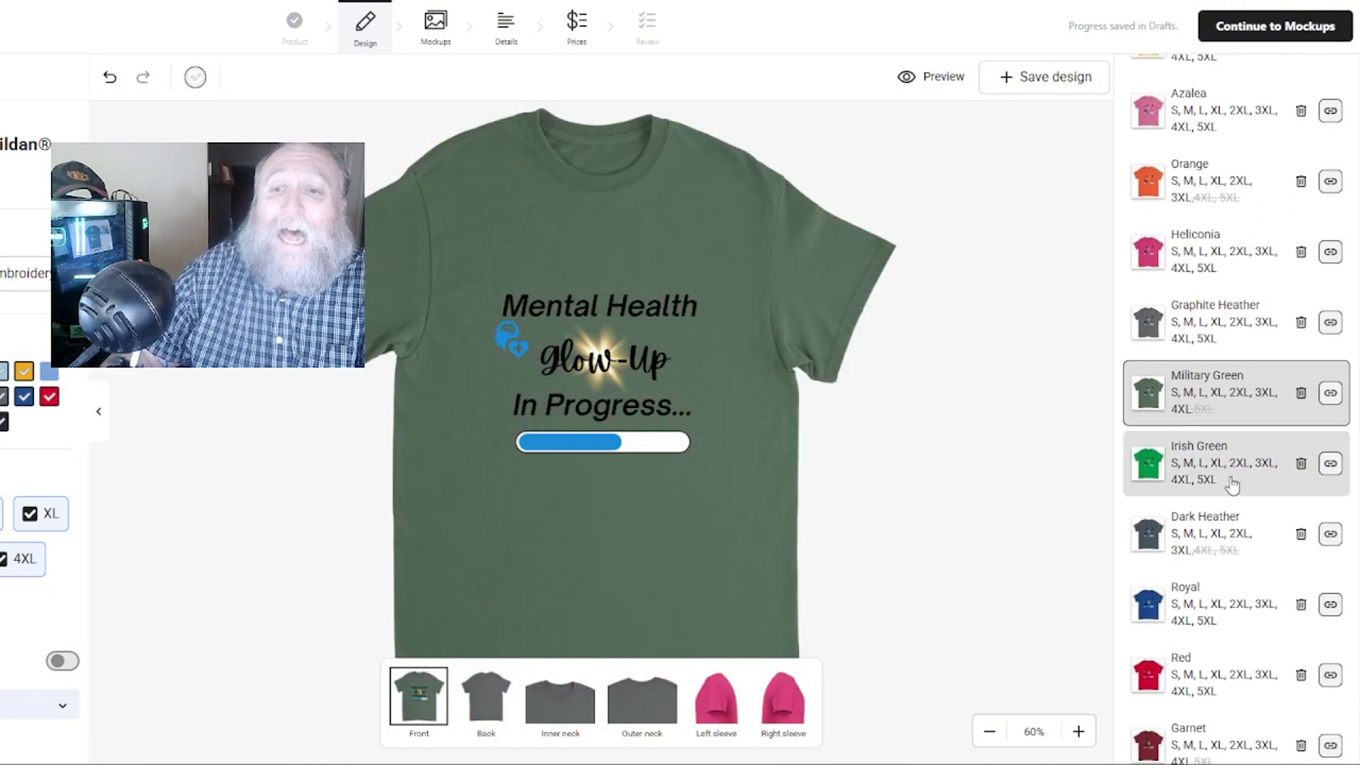
click(1213, 469)
scroll(1215, 467, down, 1)
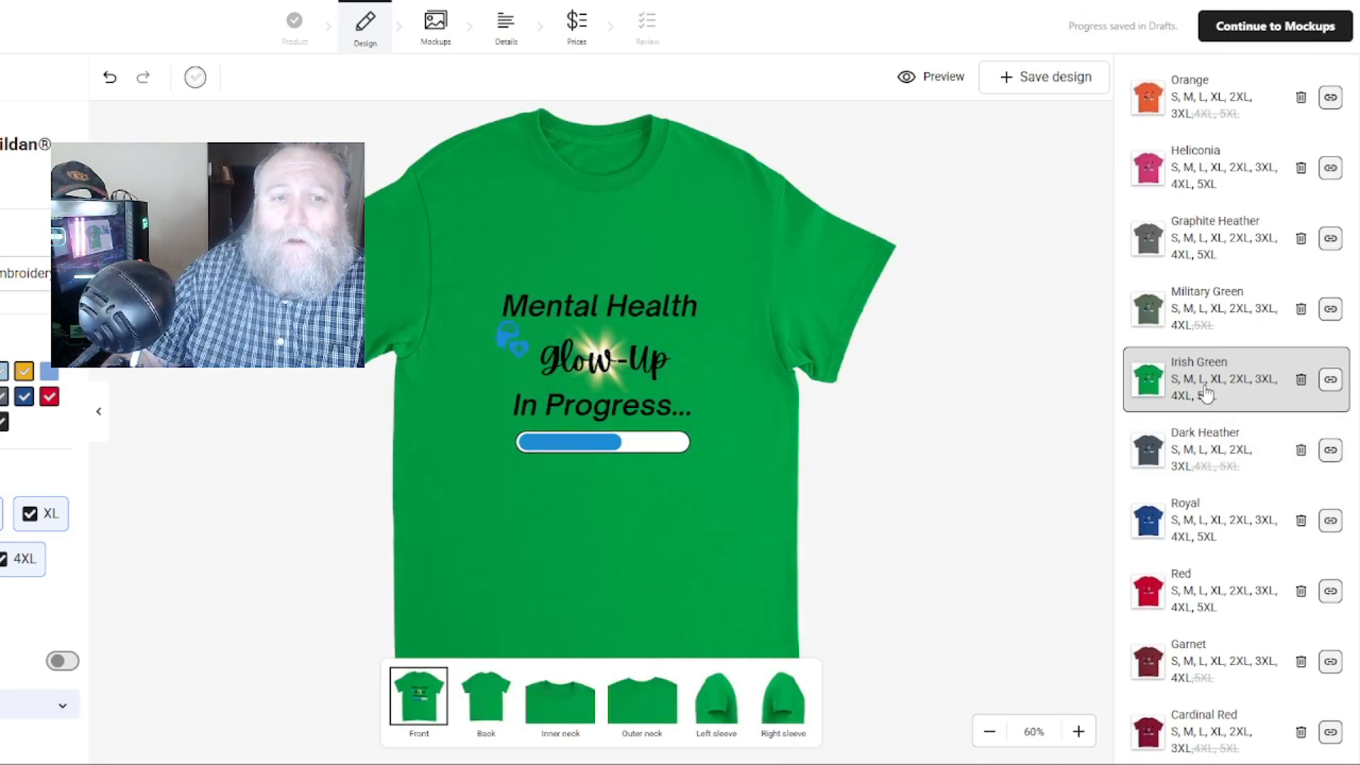
click(1214, 451)
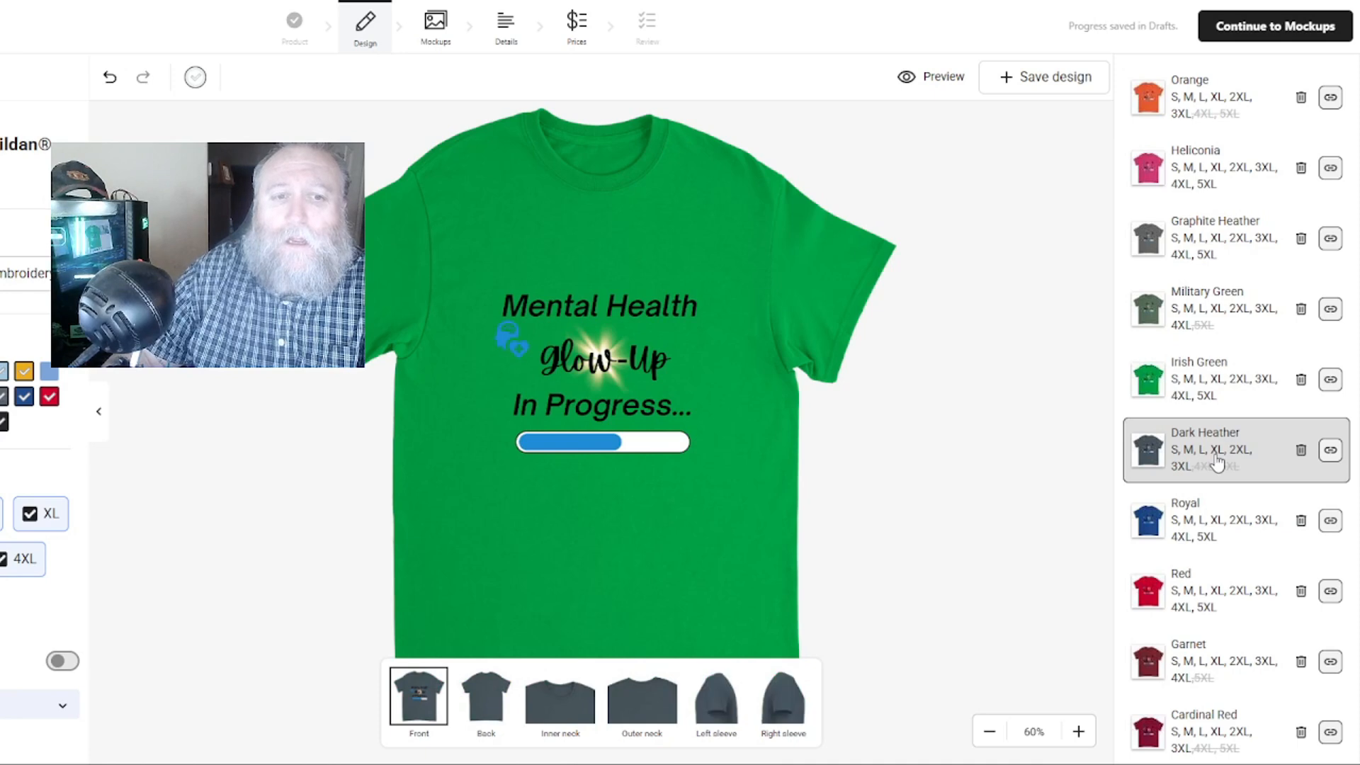
click(1217, 520)
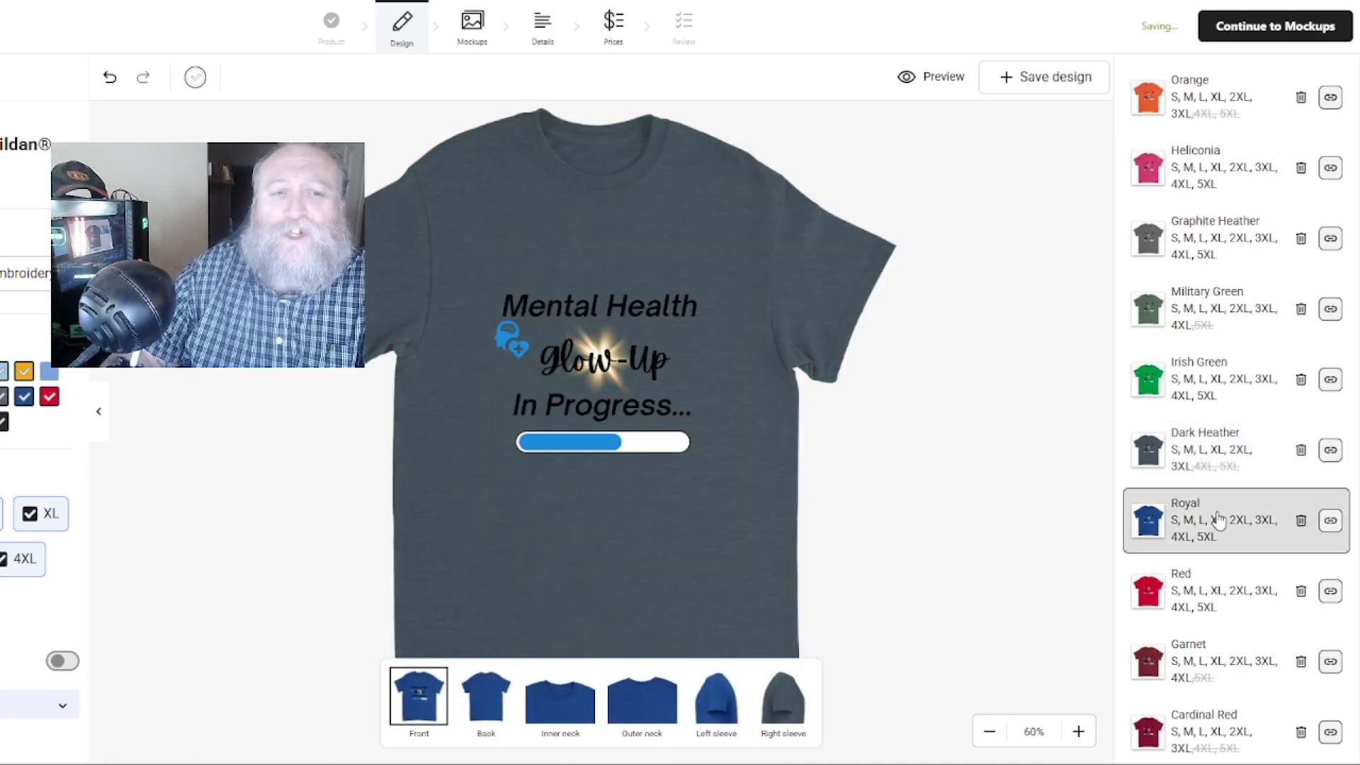
click(1218, 591)
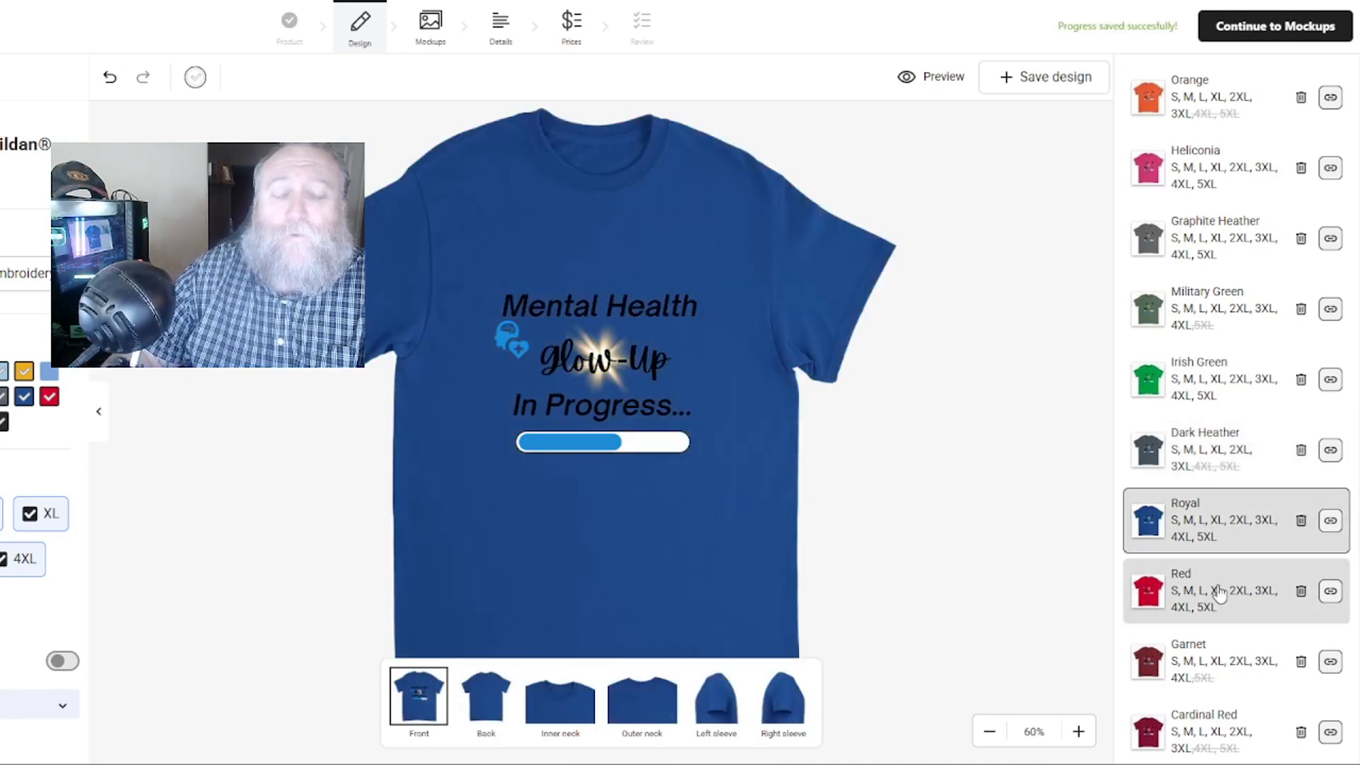
Check the design's legibility on the Garnet, Cardinal Red and Maroon shirts.
scroll(1218, 594, down, 3)
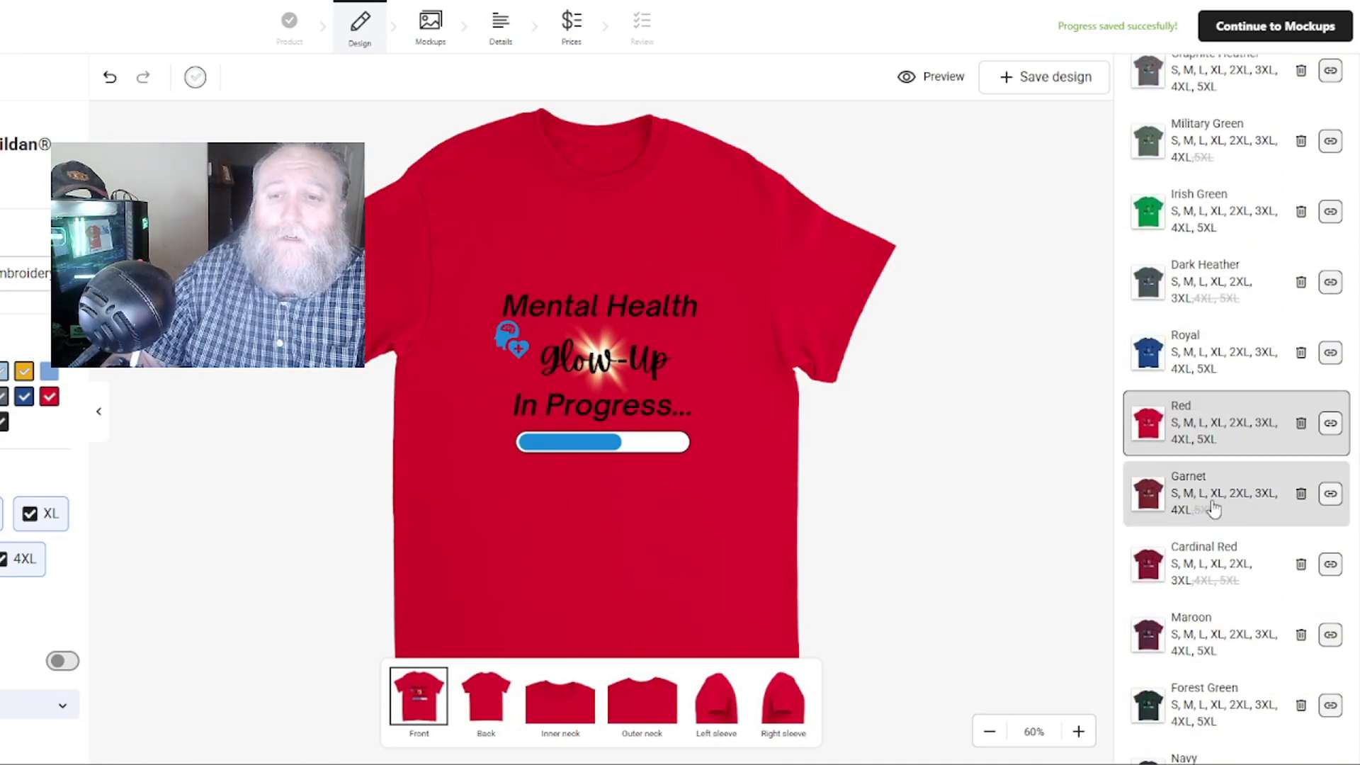
click(1215, 496)
scroll(1215, 500, down, 1)
scroll(1215, 507, down, 1)
click(1218, 501)
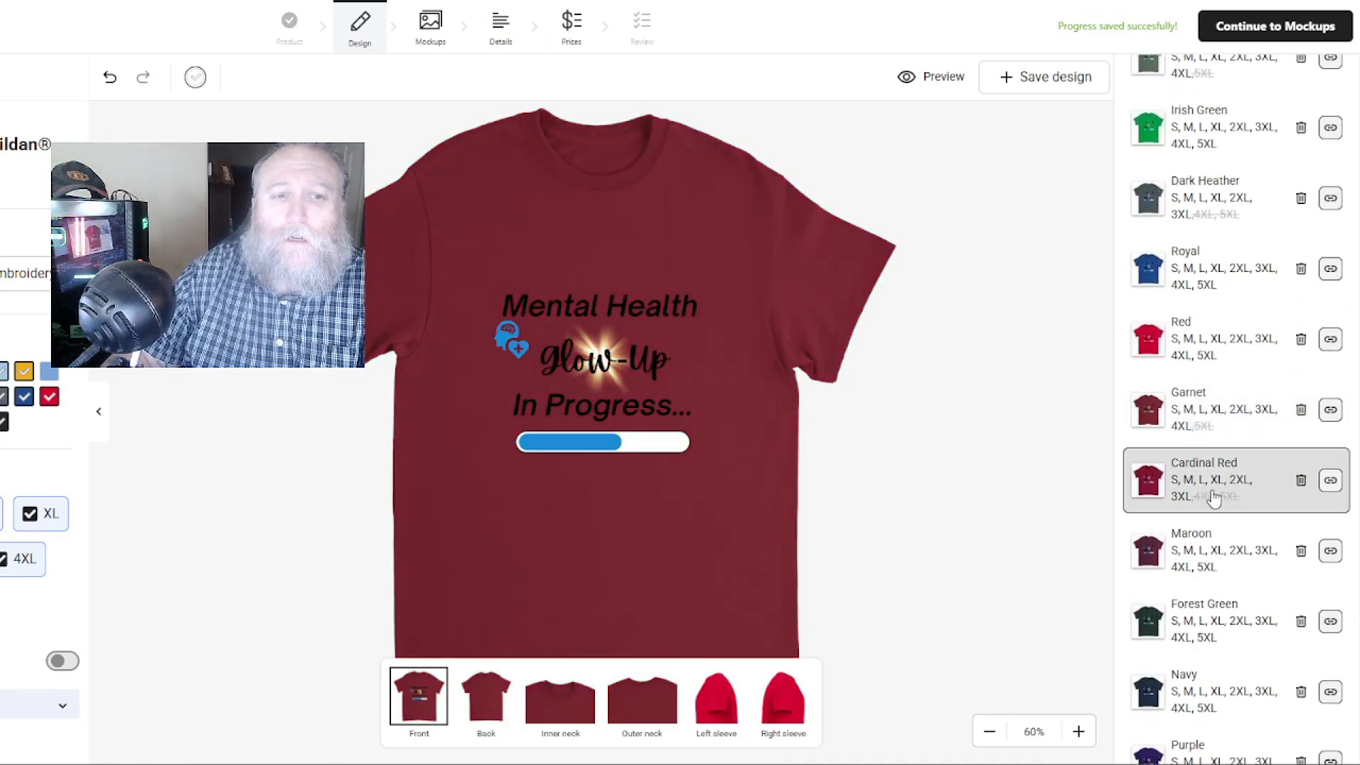
click(1234, 550)
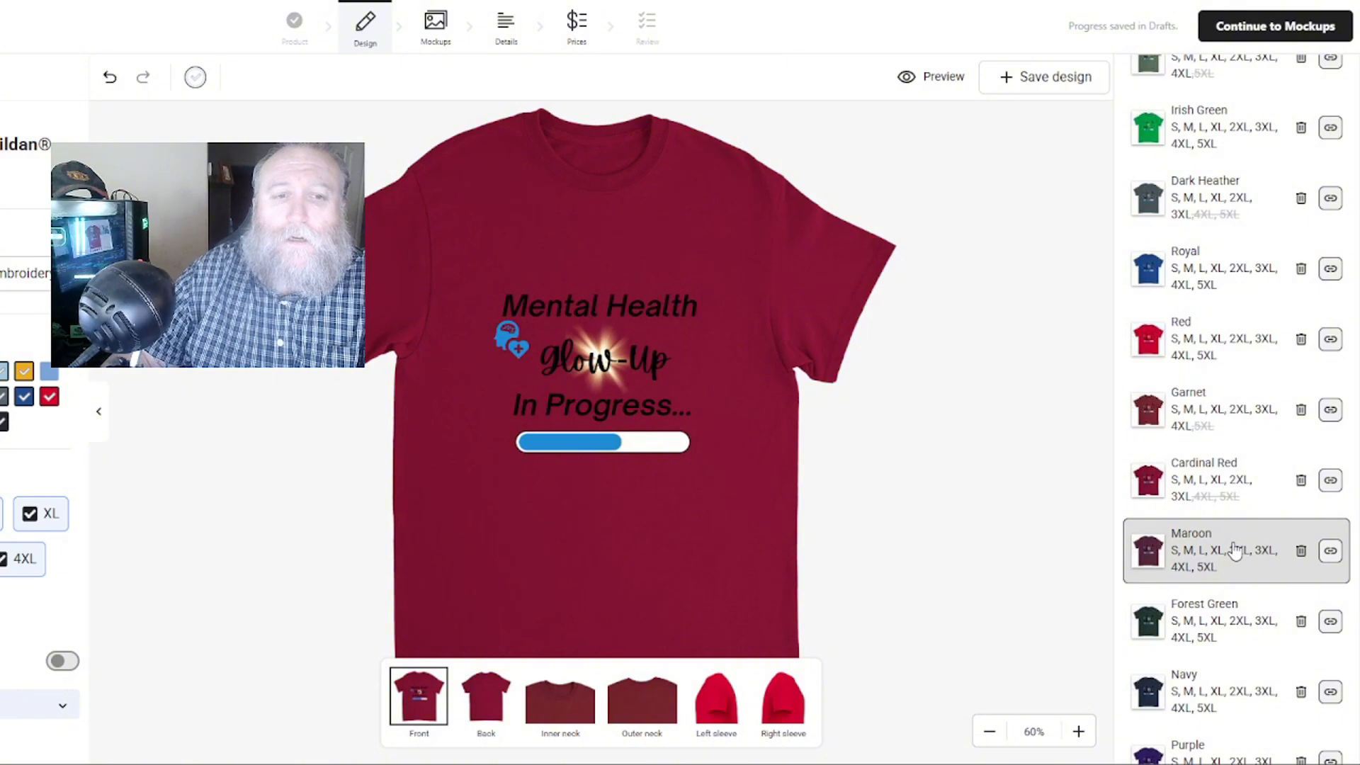
Inspect the design on the darkest shirts: Forest Green, Navy, Purple and Black.
scroll(1232, 547, down, 3)
click(1236, 518)
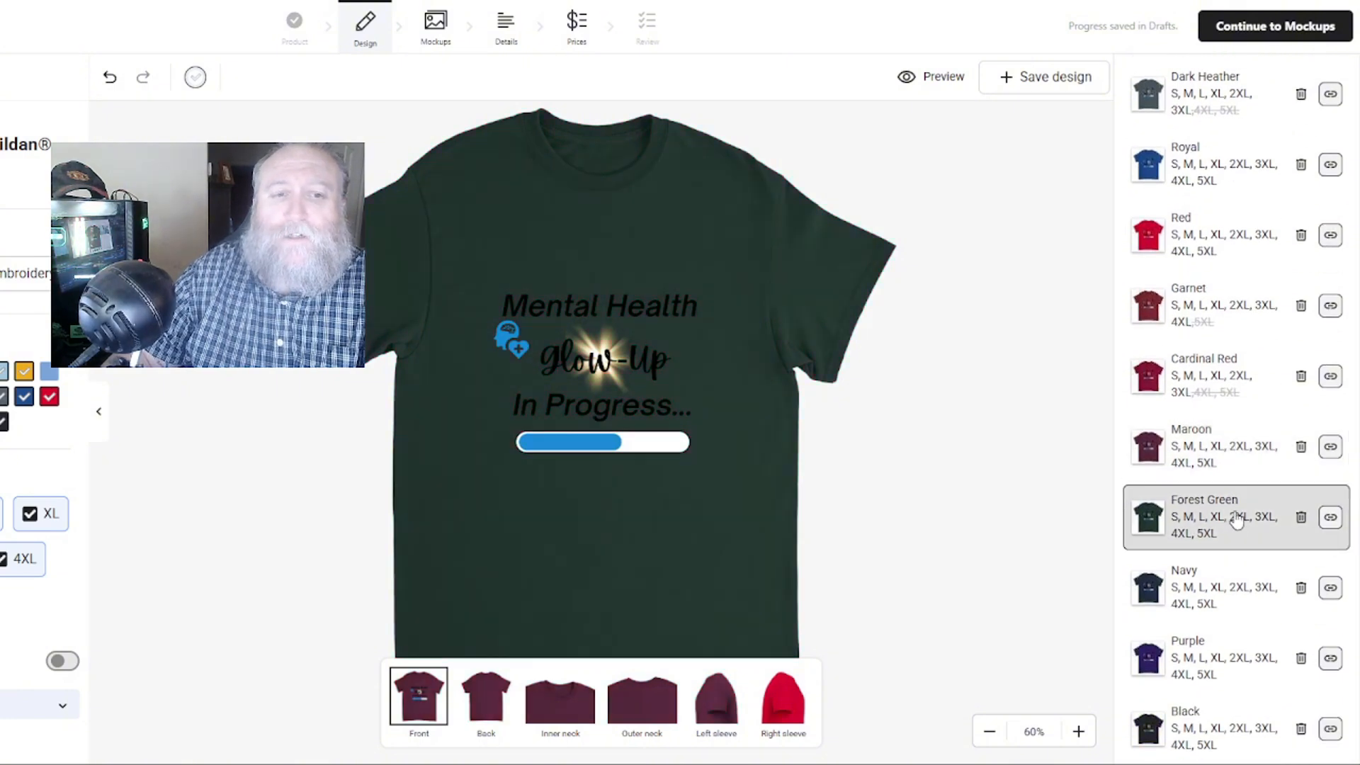
click(1228, 585)
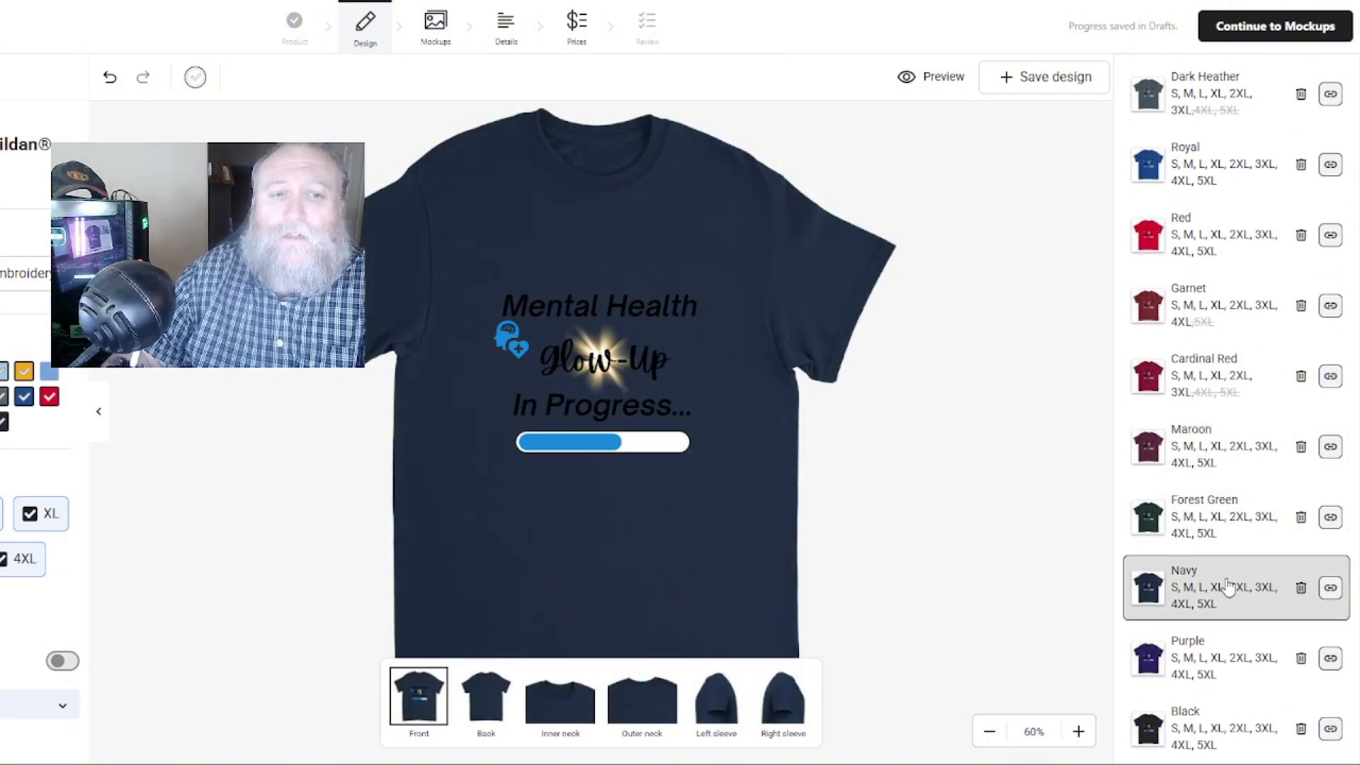
click(1229, 668)
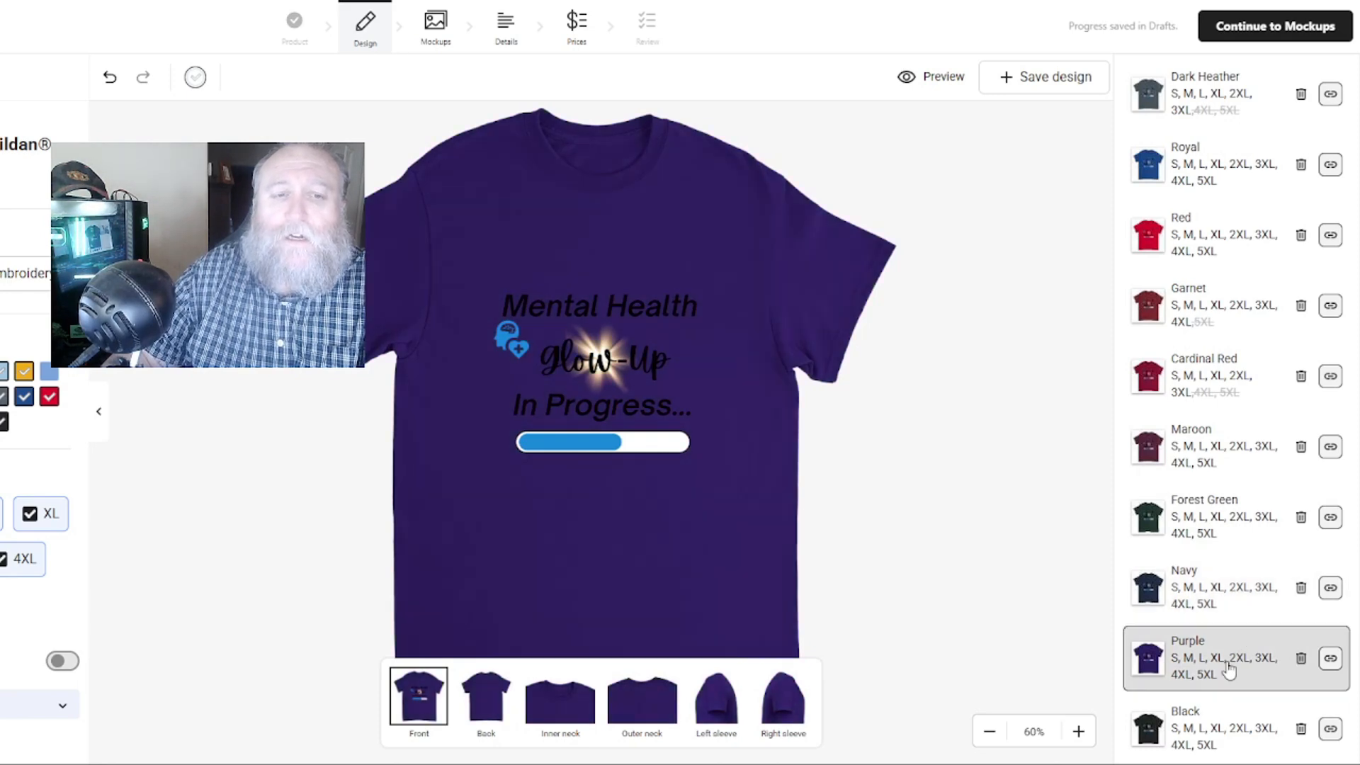
click(1221, 724)
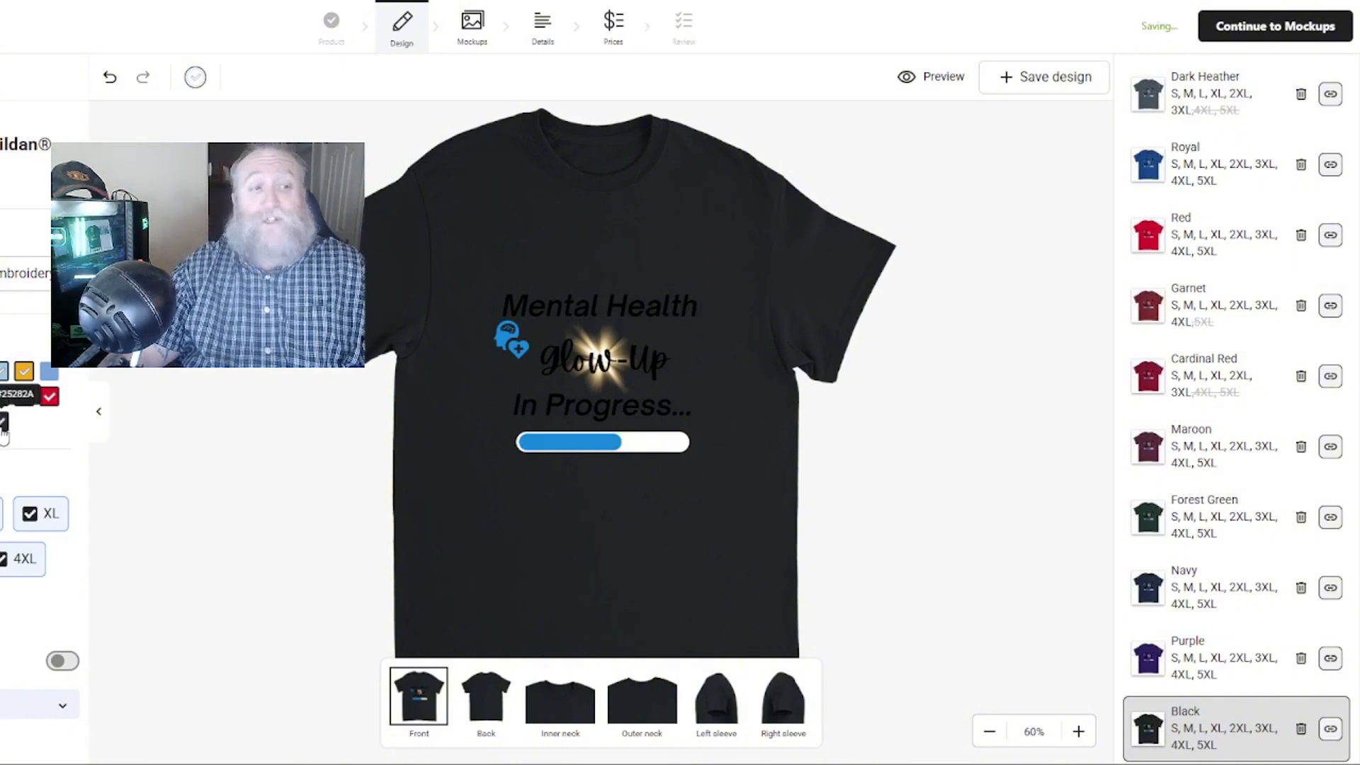
Remove the Black color variant from the product and continue to the mockups stage.
click(3, 424)
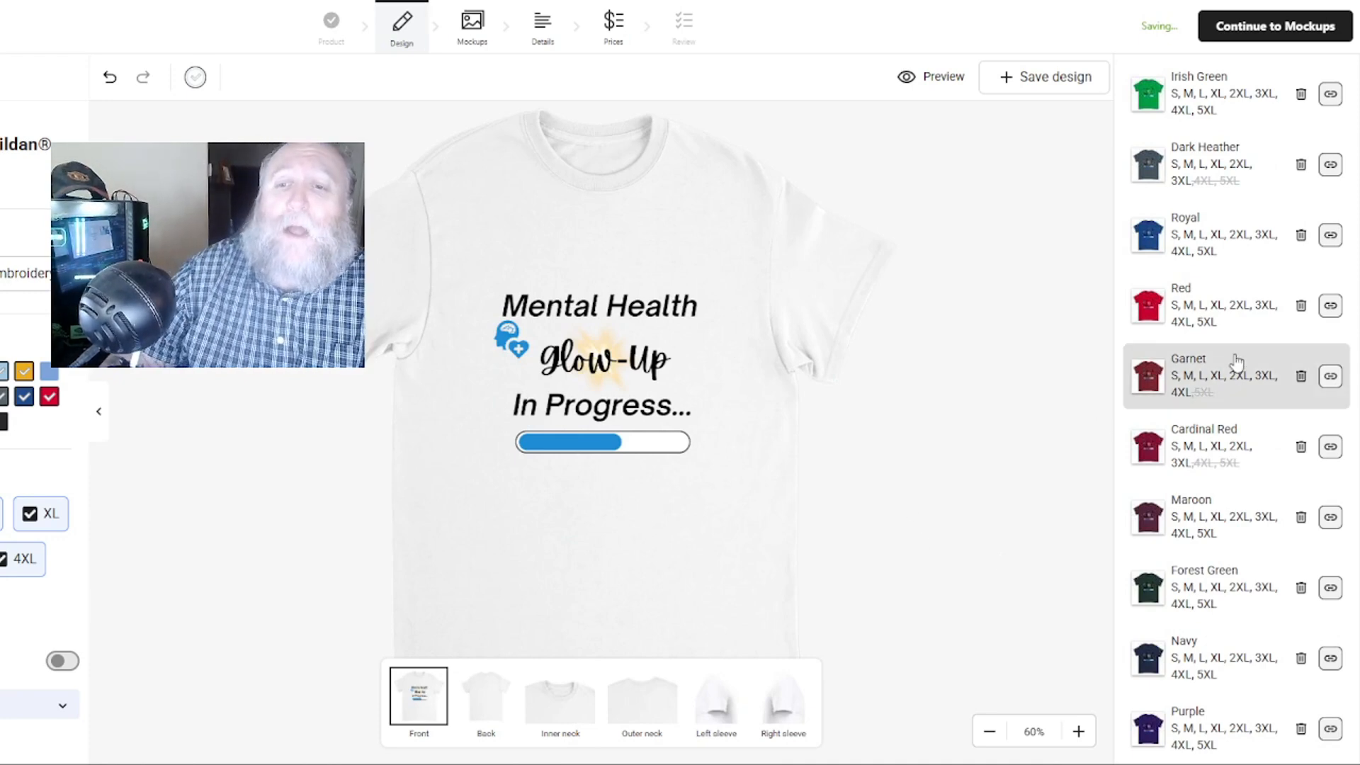
scroll(1169, 382, up, 6)
scroll(1264, 274, up, 4)
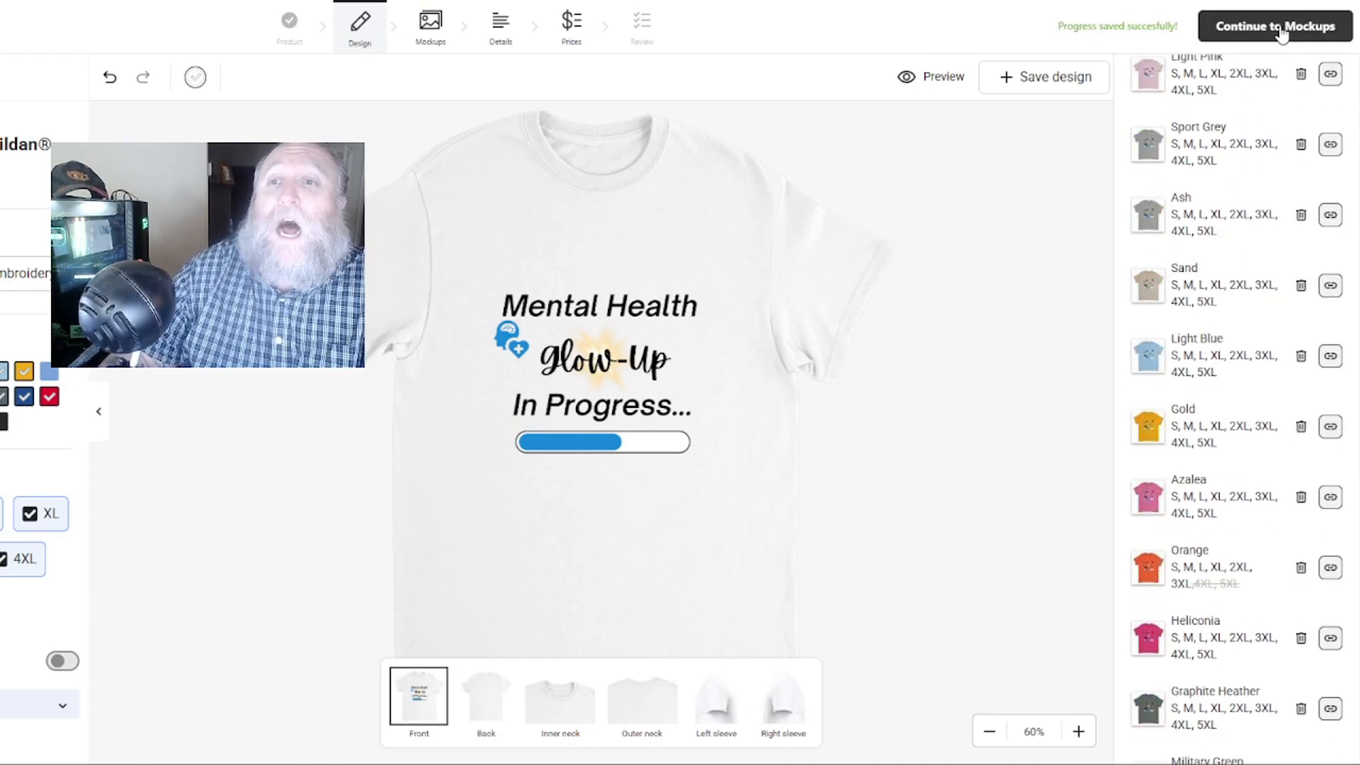
click(1278, 28)
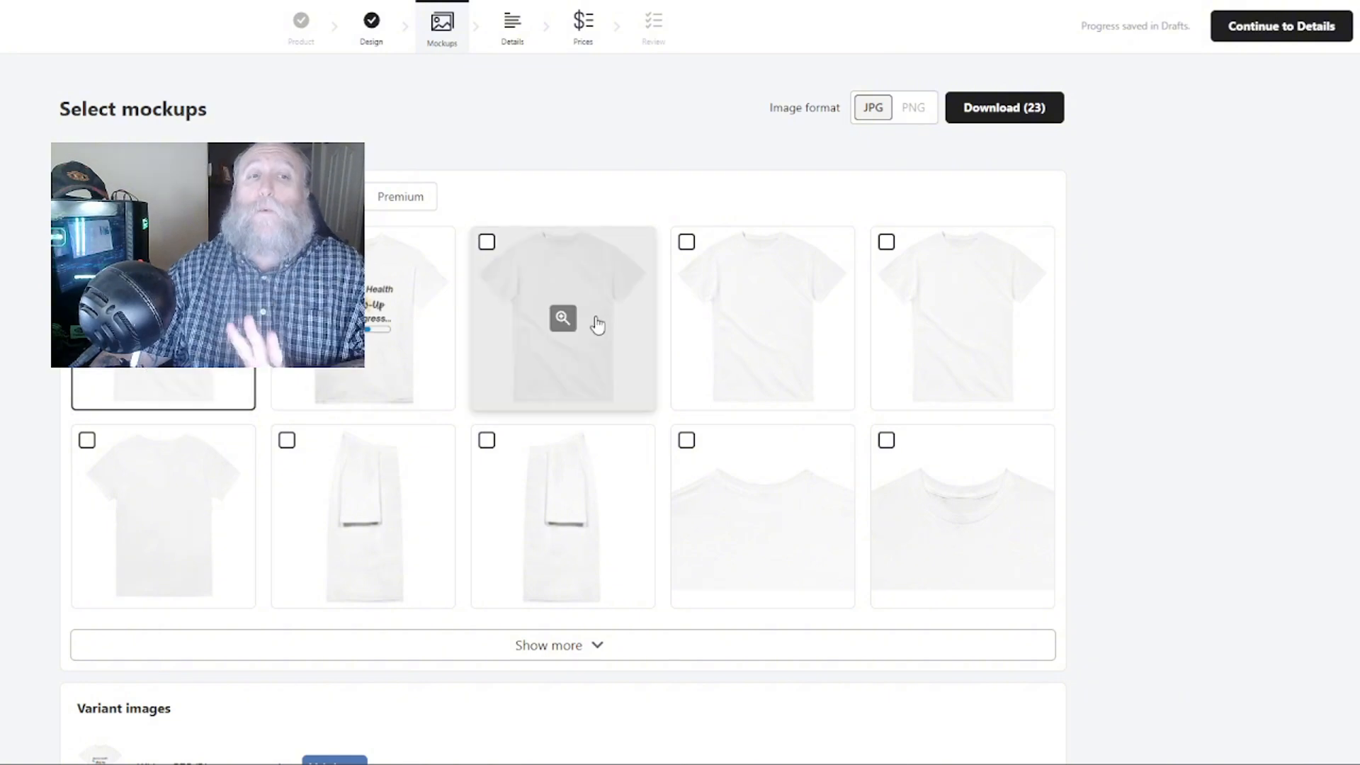
Set the Sport Grey variant as the main image in the variant images.
scroll(455, 395, down, 8)
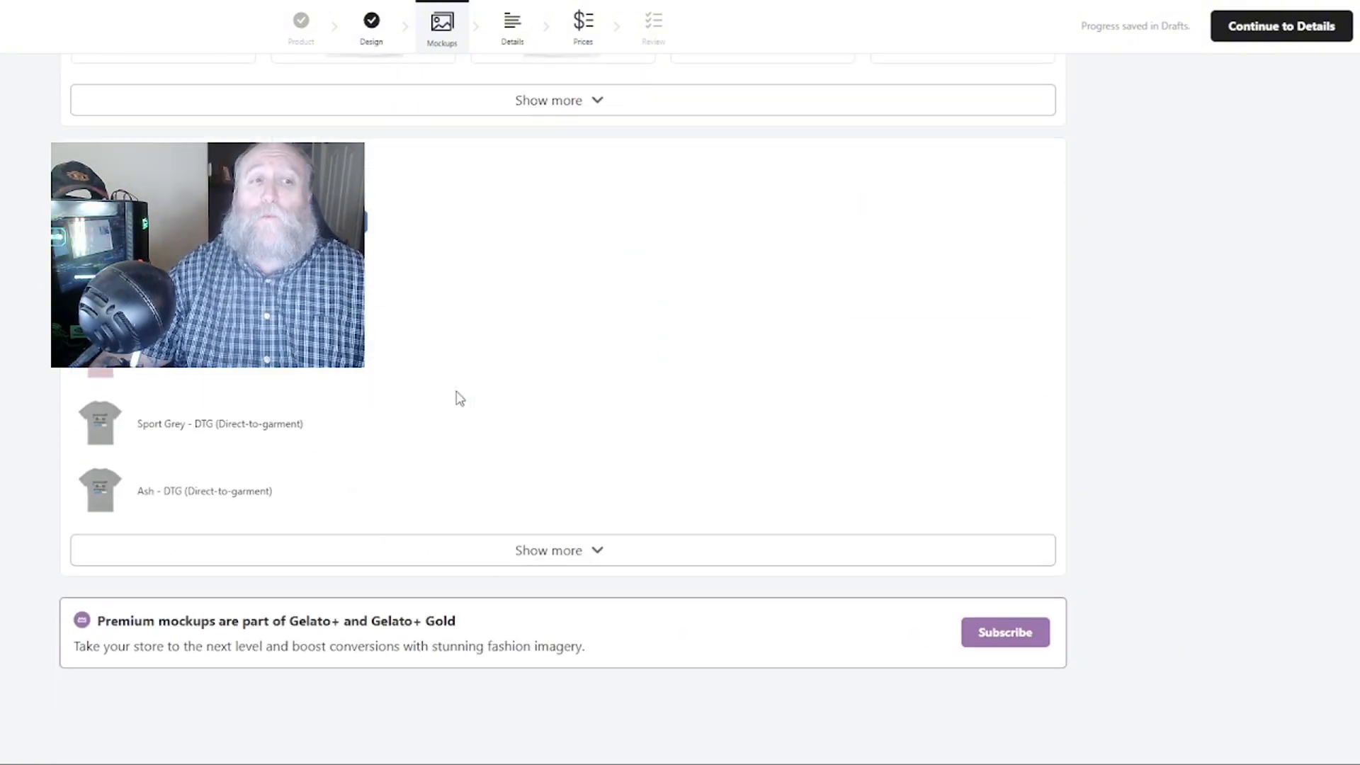
mouse_move(109, 411)
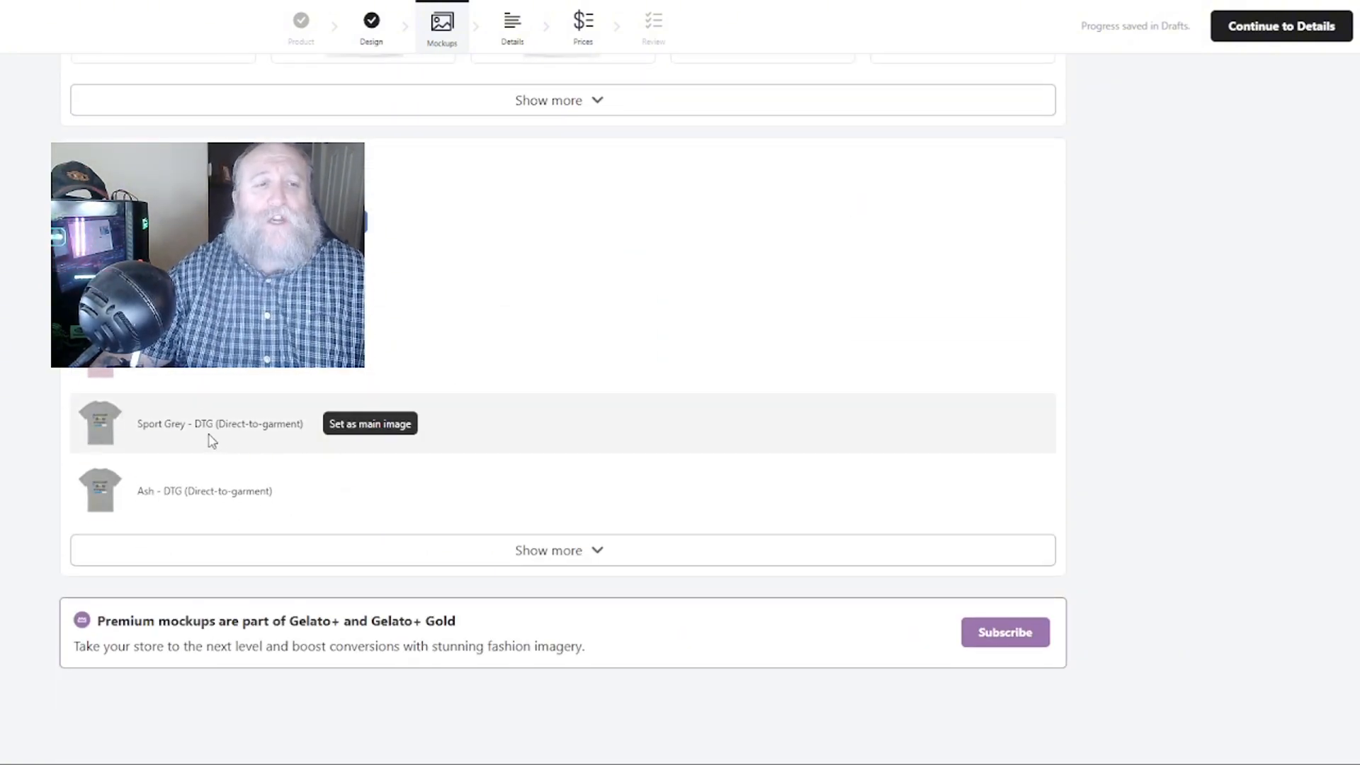
mouse_move(141, 485)
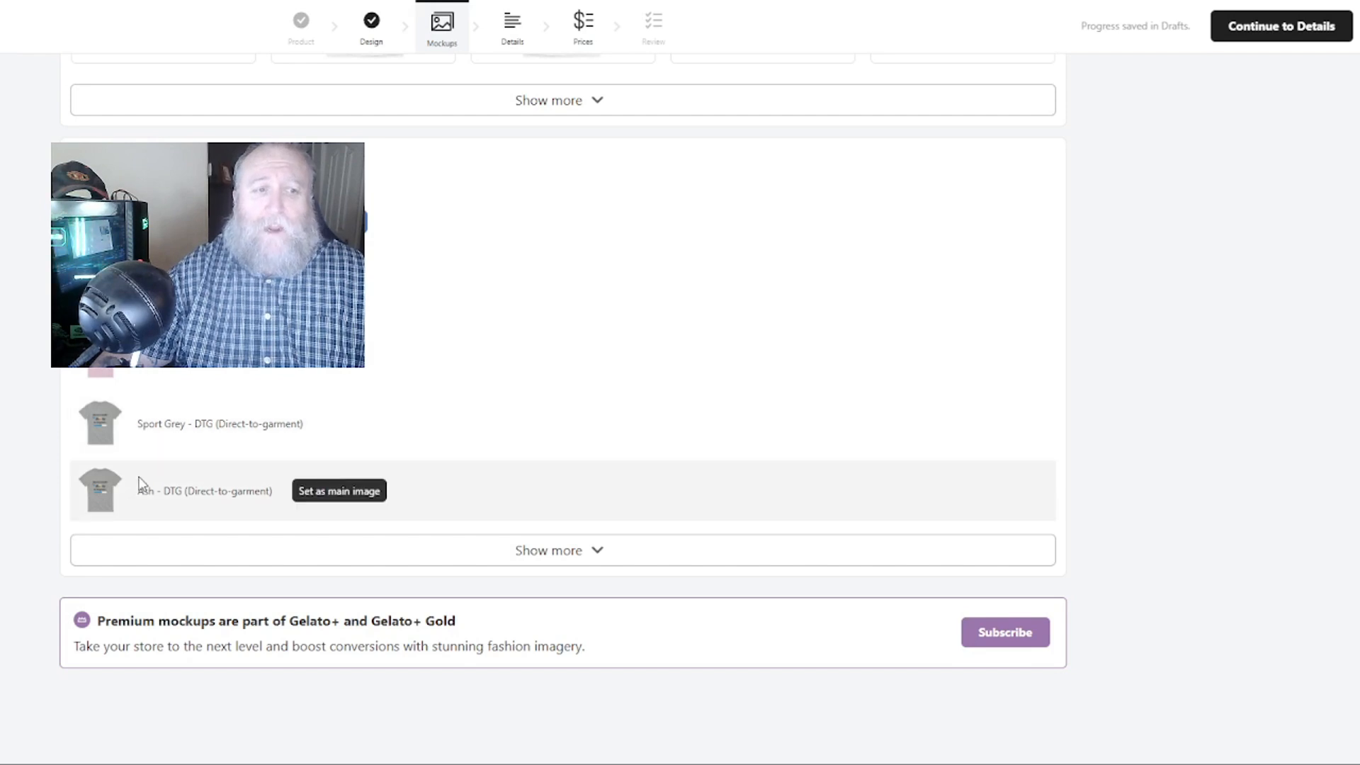
mouse_move(355, 434)
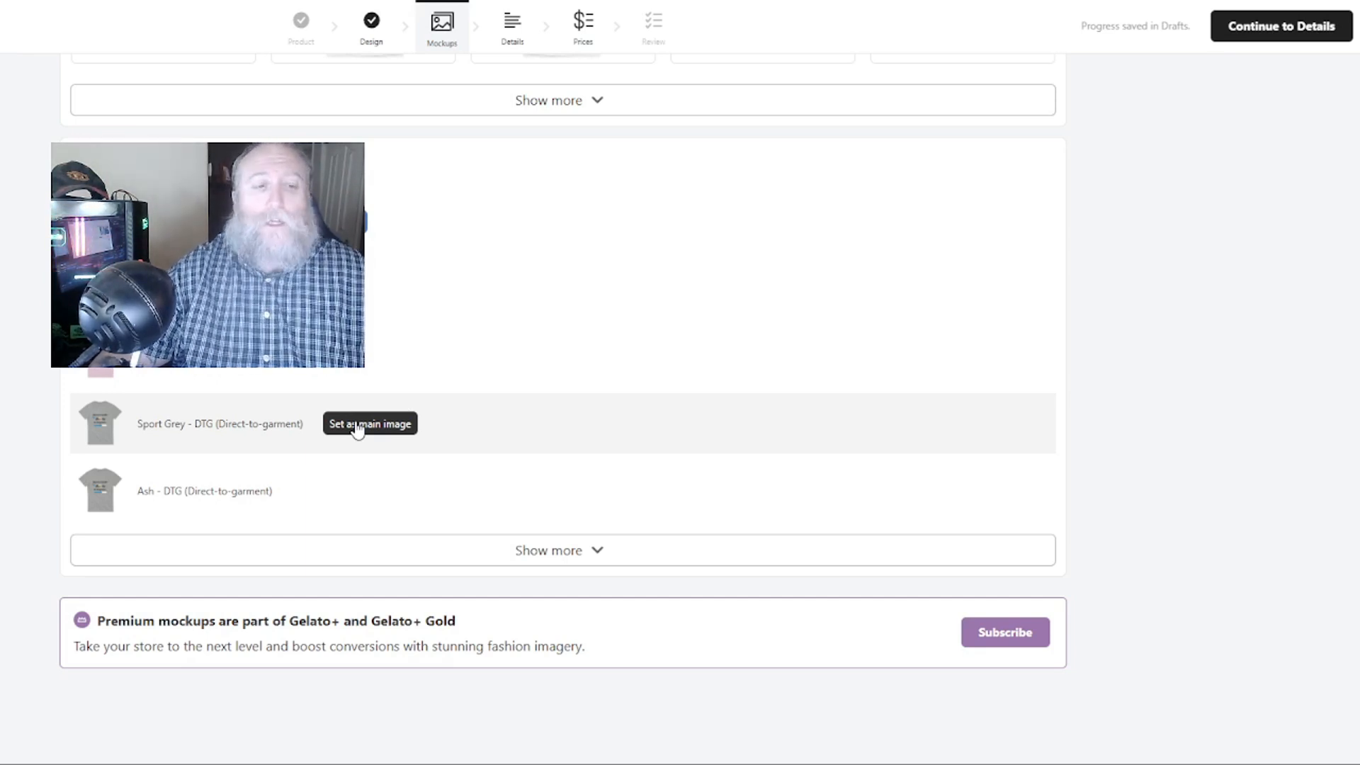
click(357, 427)
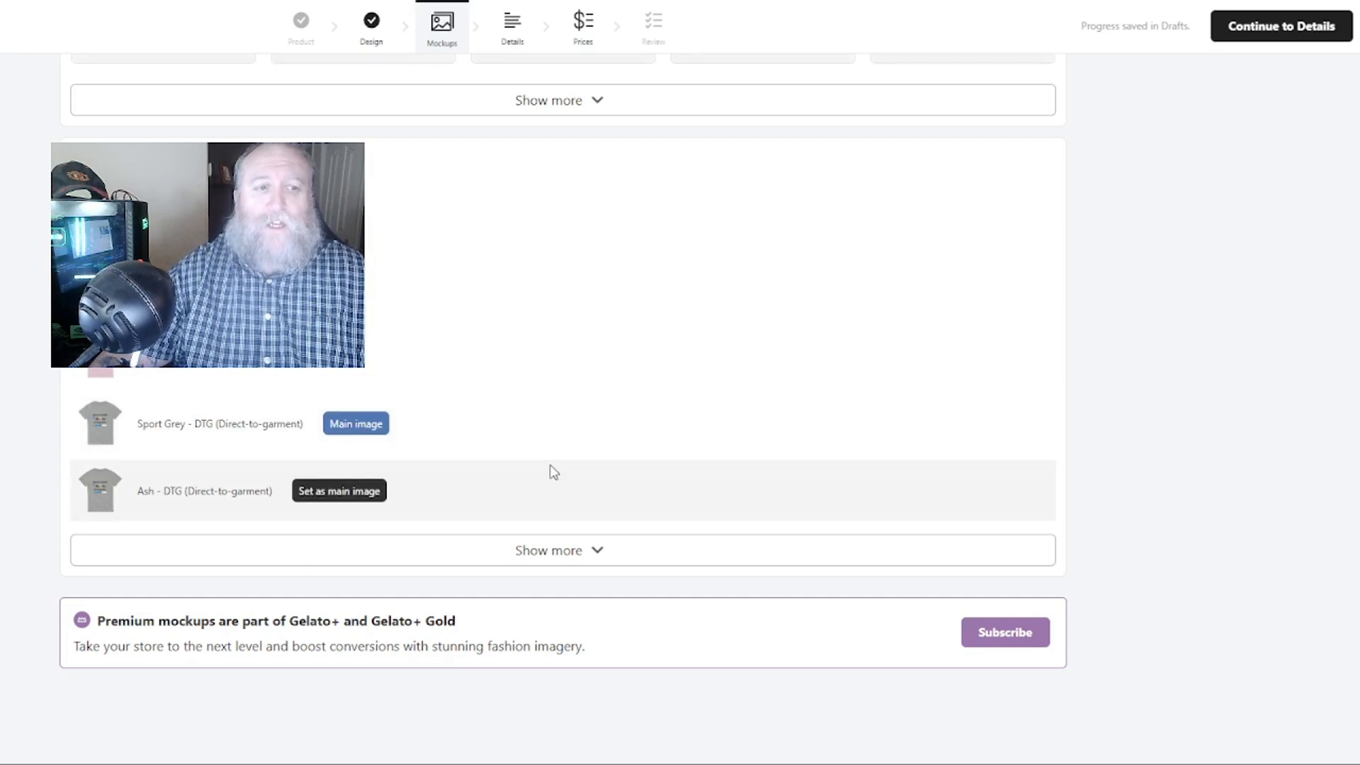
Expand the full mockup list, add the front view of the male model, and make it the primary image.
scroll(550, 470, up, 8)
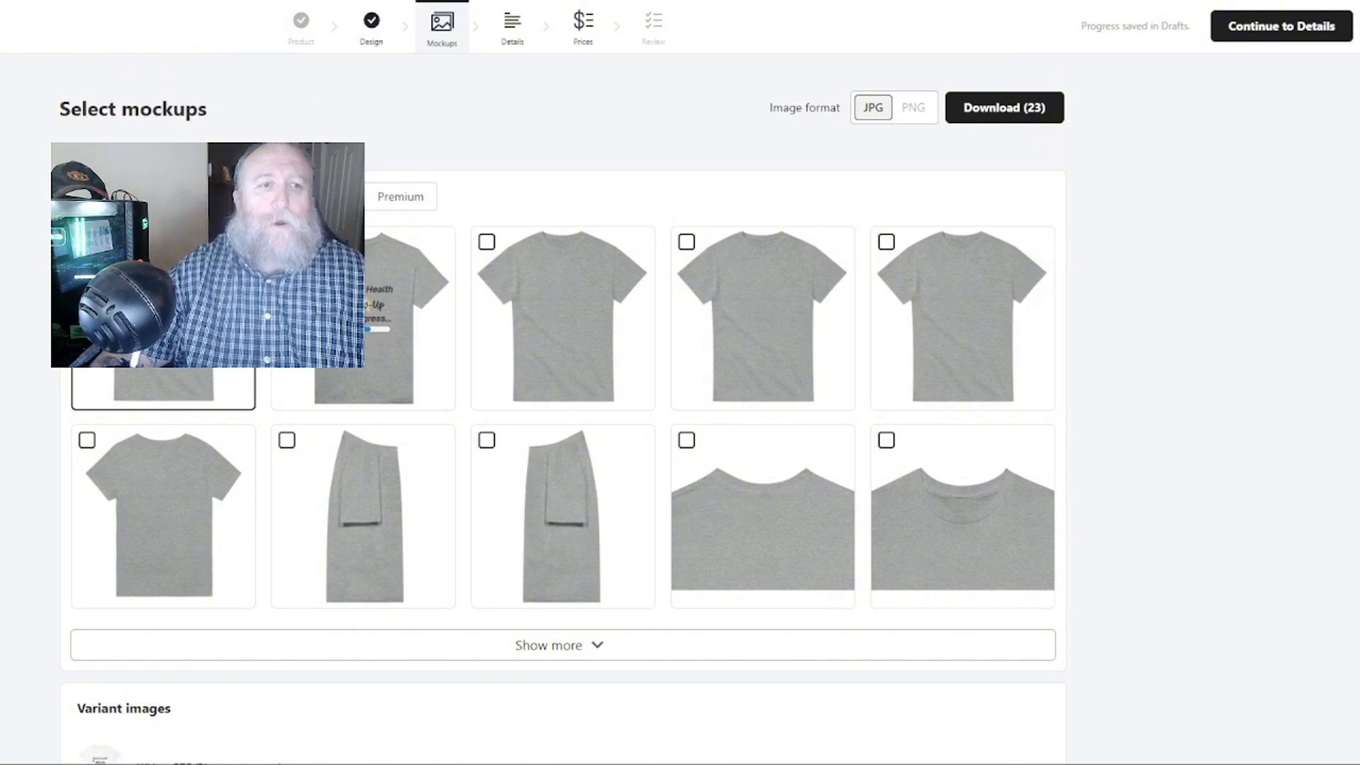
click(338, 198)
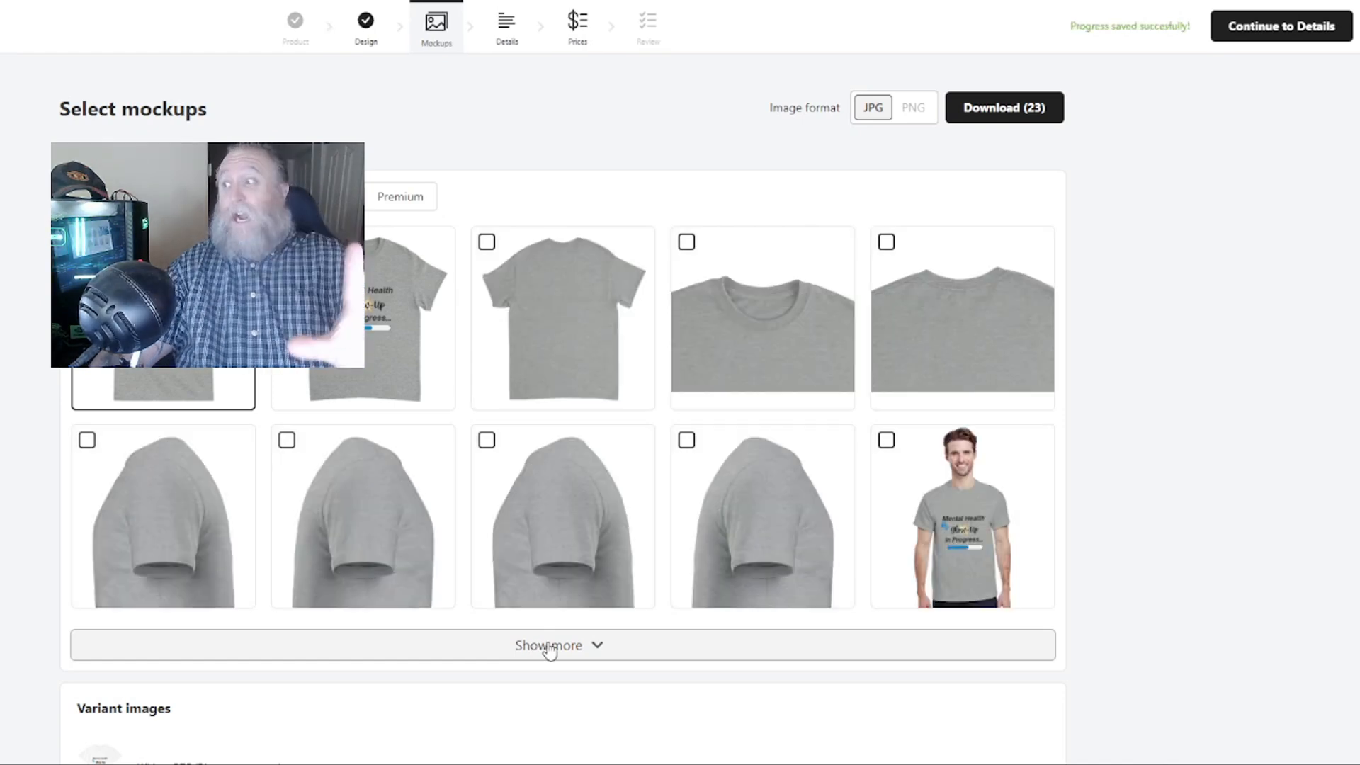
click(550, 646)
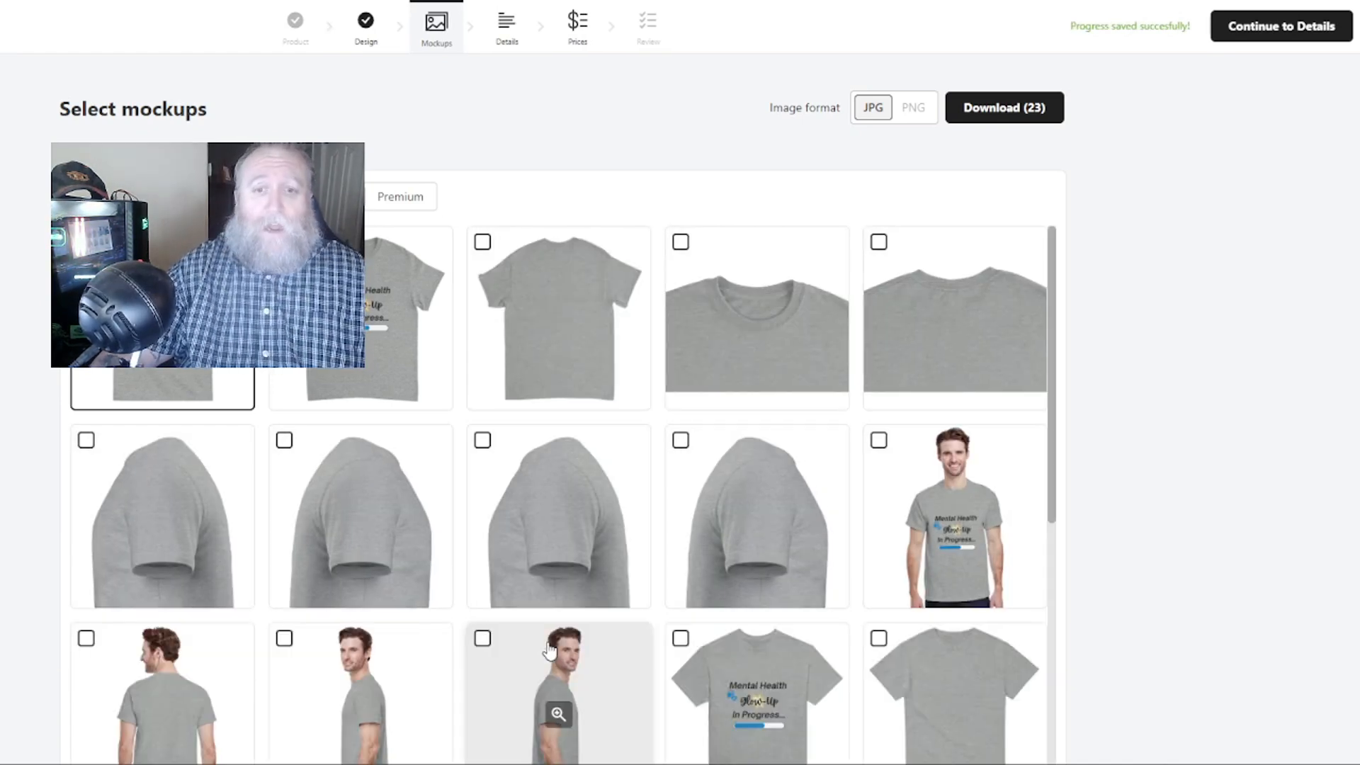
scroll(584, 441, down, 2)
click(878, 273)
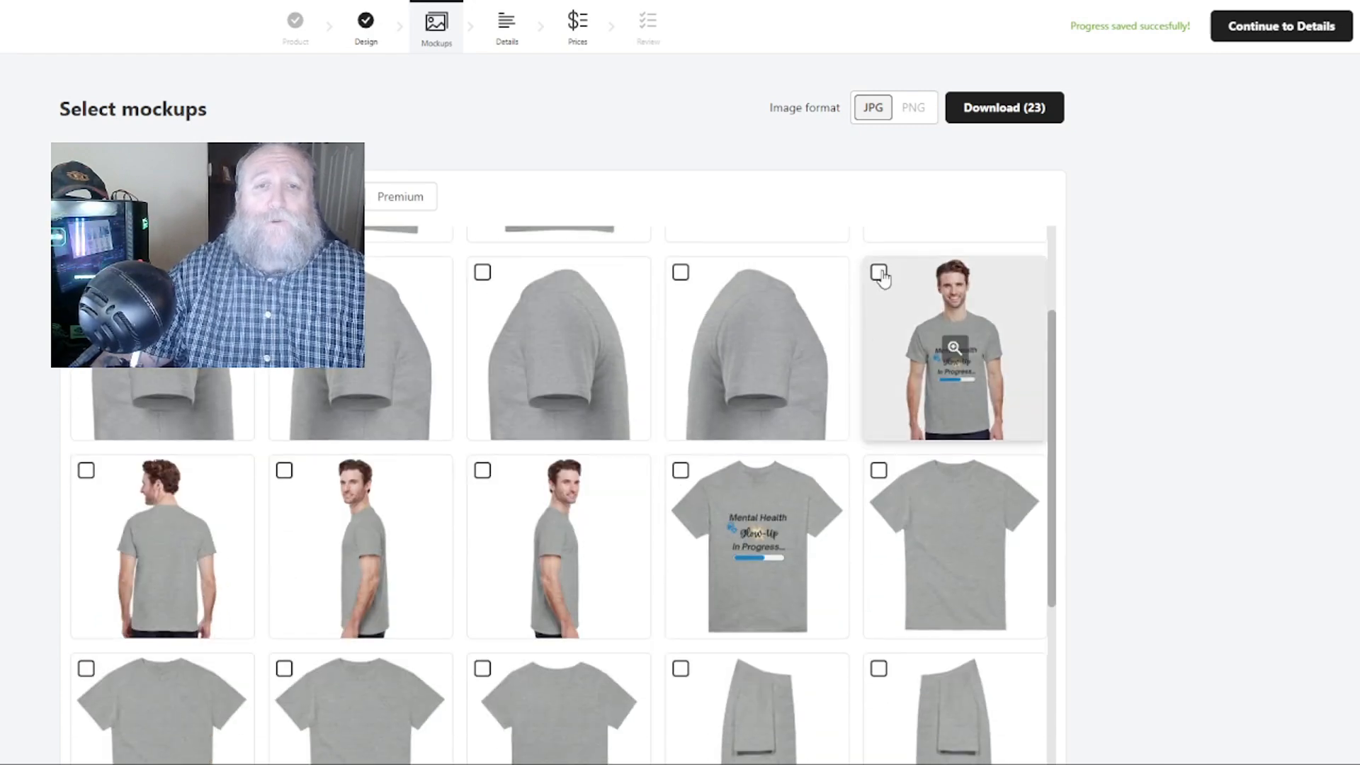
scroll(885, 328, up, 2)
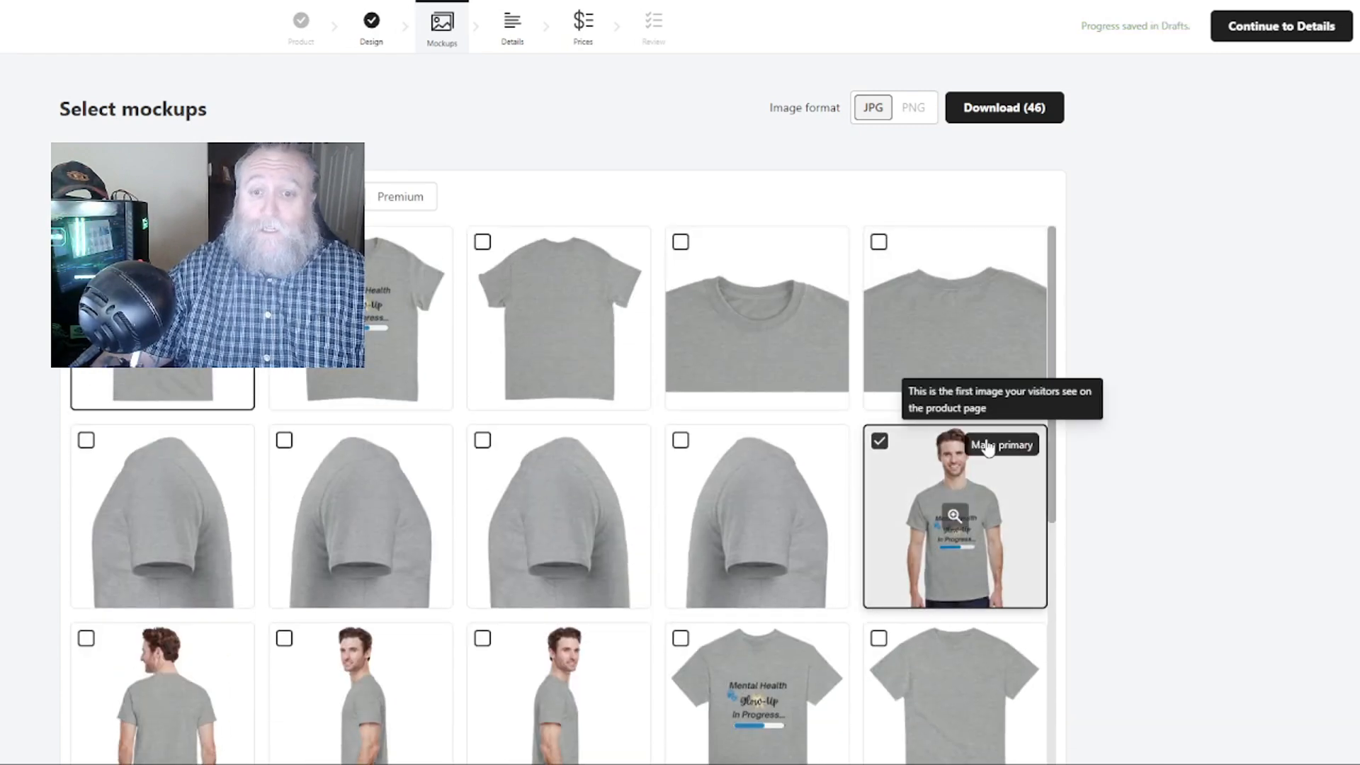
click(992, 448)
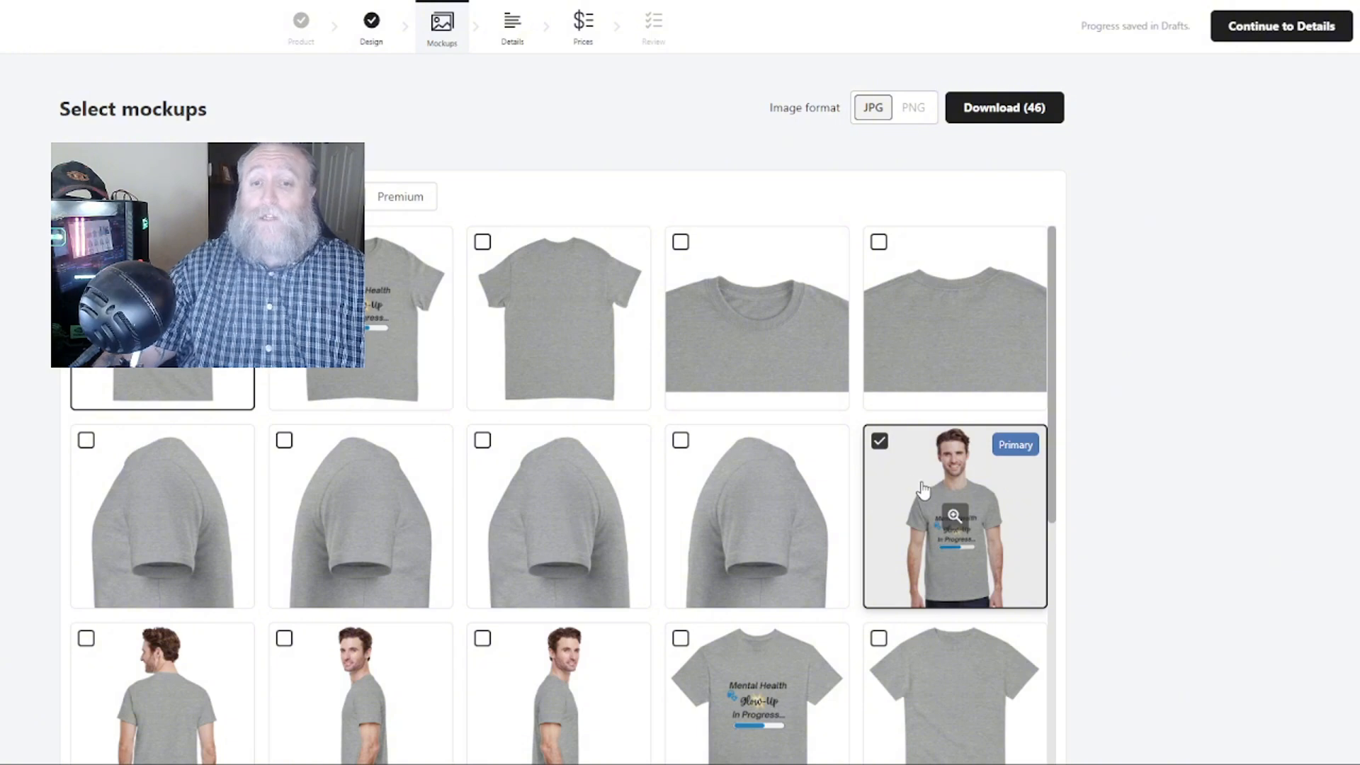
Look through the remaining shirt mockups for other views that show the printed design.
scroll(914, 488, down, 1)
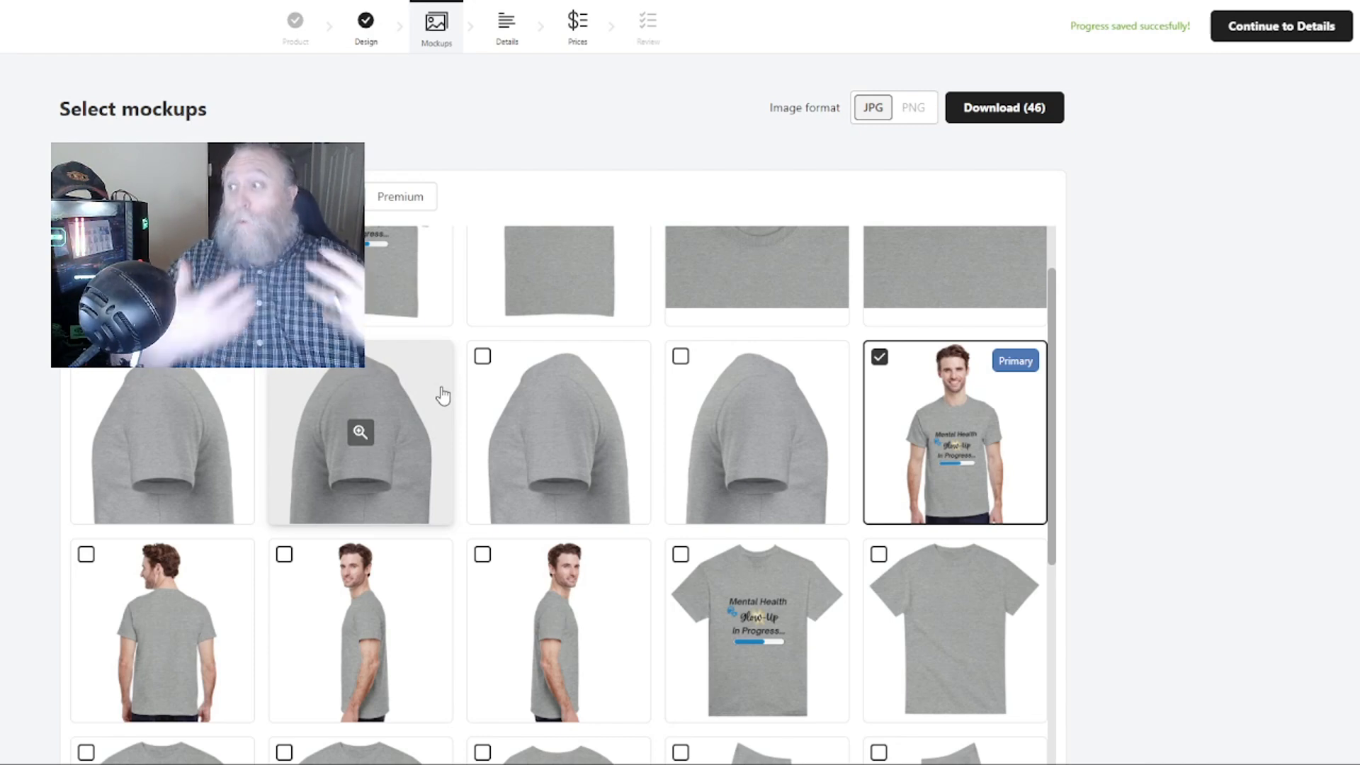
scroll(617, 379, down, 2)
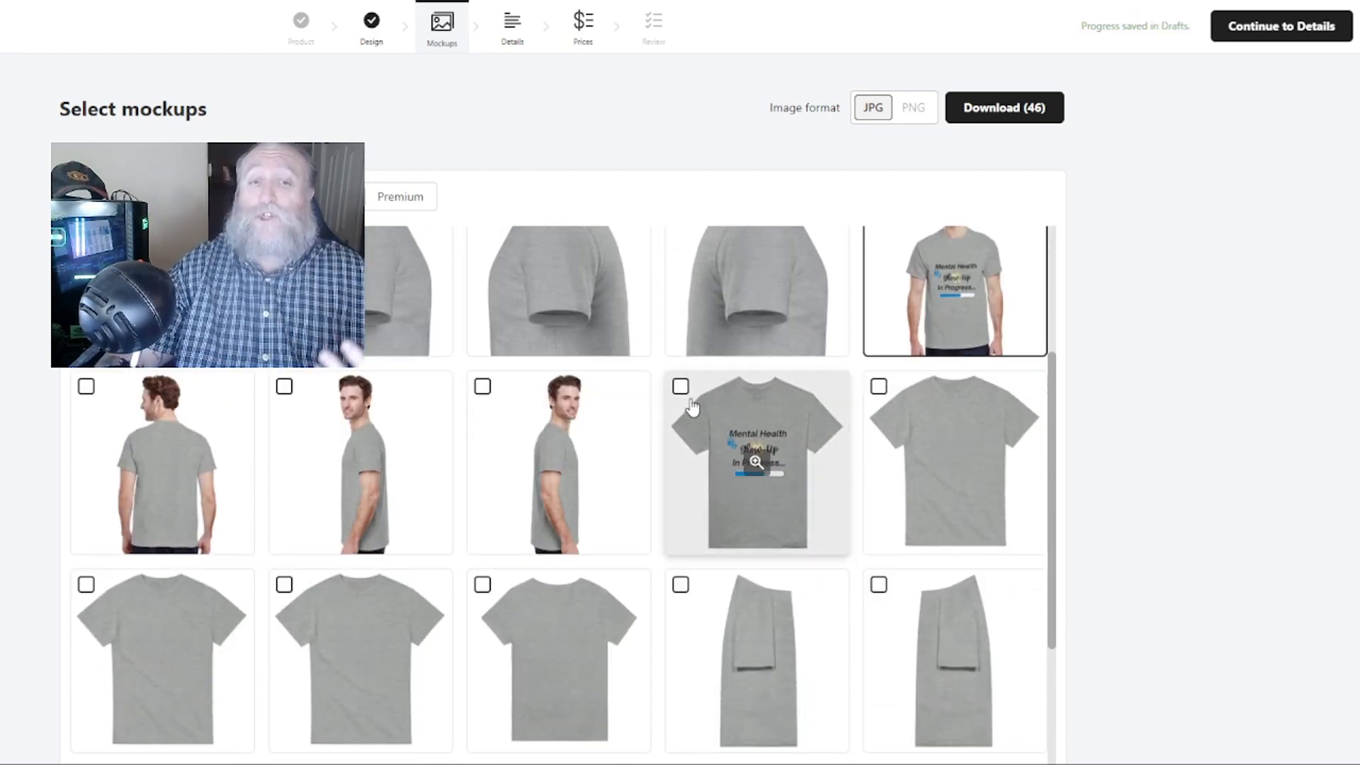
scroll(588, 432, down, 2)
scroll(504, 464, up, 4)
scroll(428, 468, down, 2)
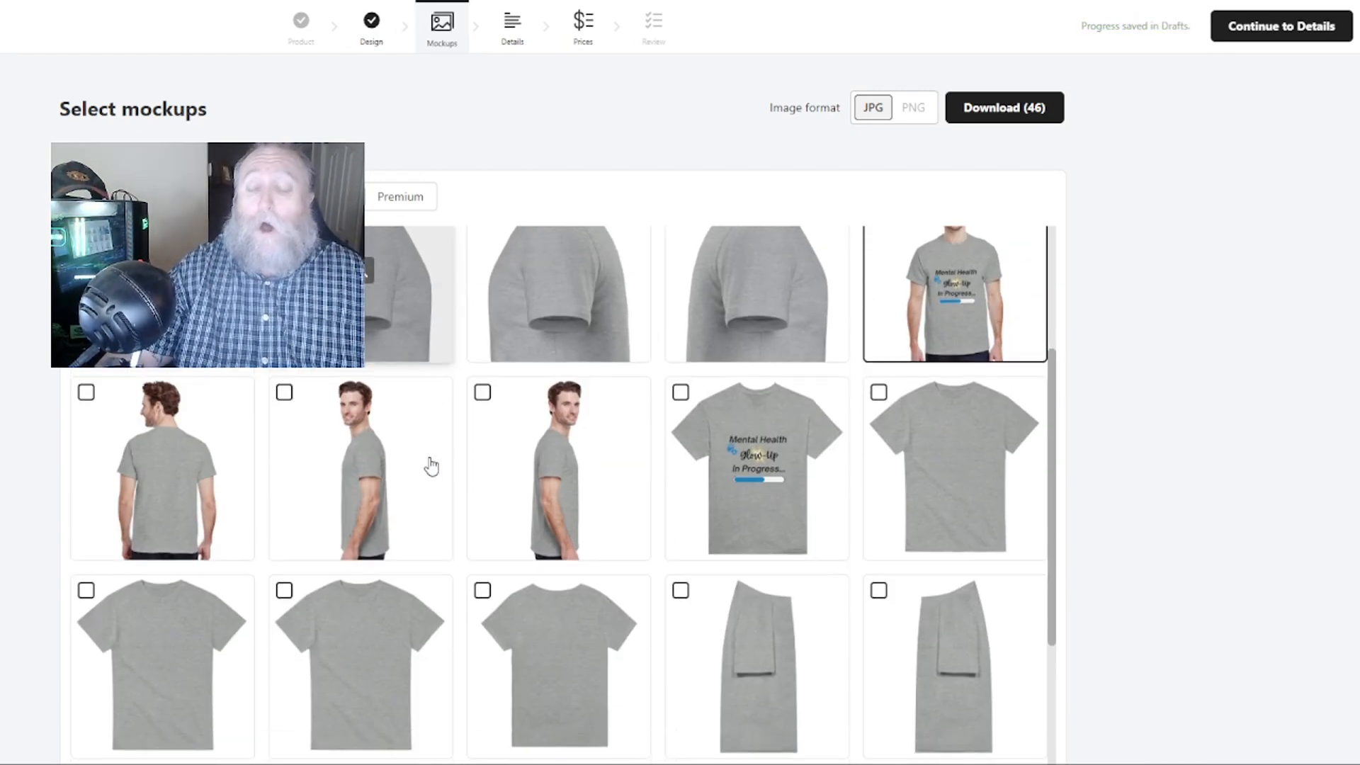
scroll(464, 418, down, 5)
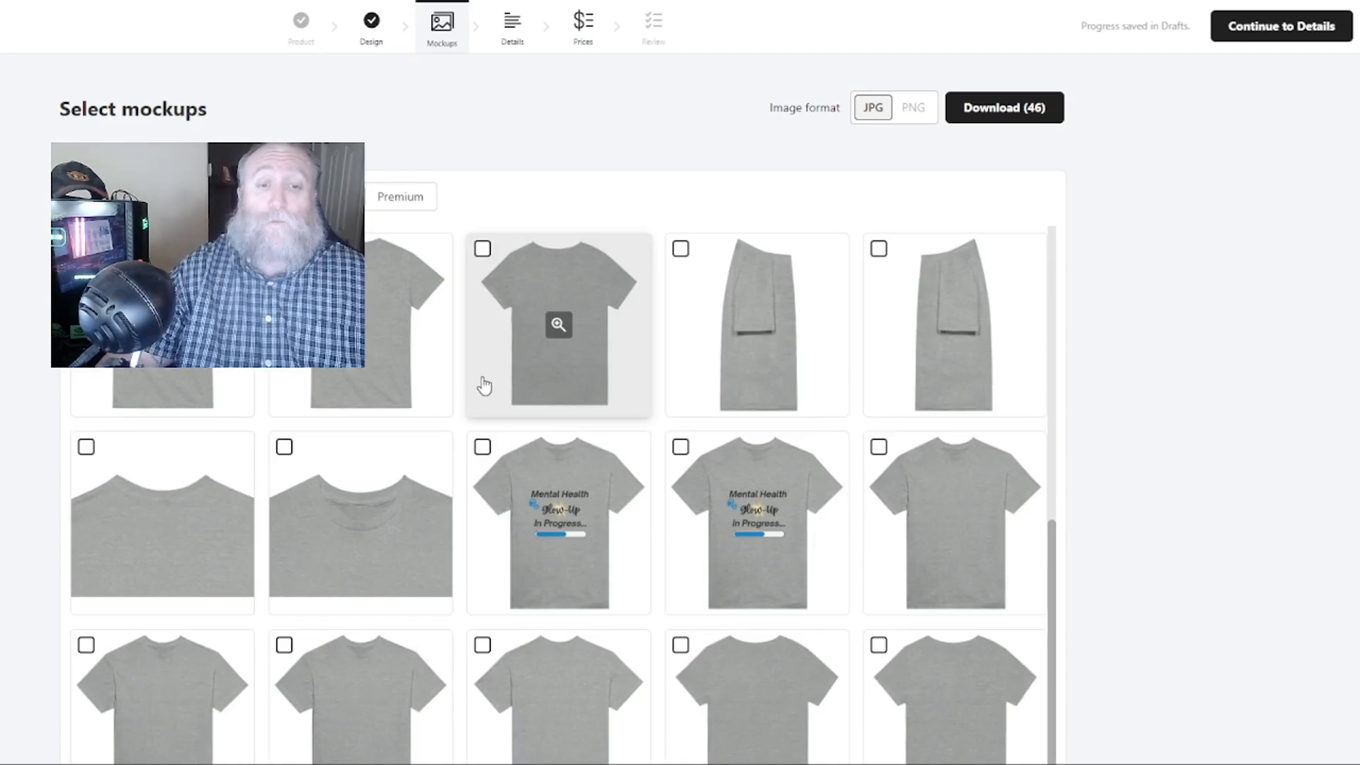
scroll(722, 405, down, 4)
scroll(686, 405, up, 5)
scroll(684, 404, up, 3)
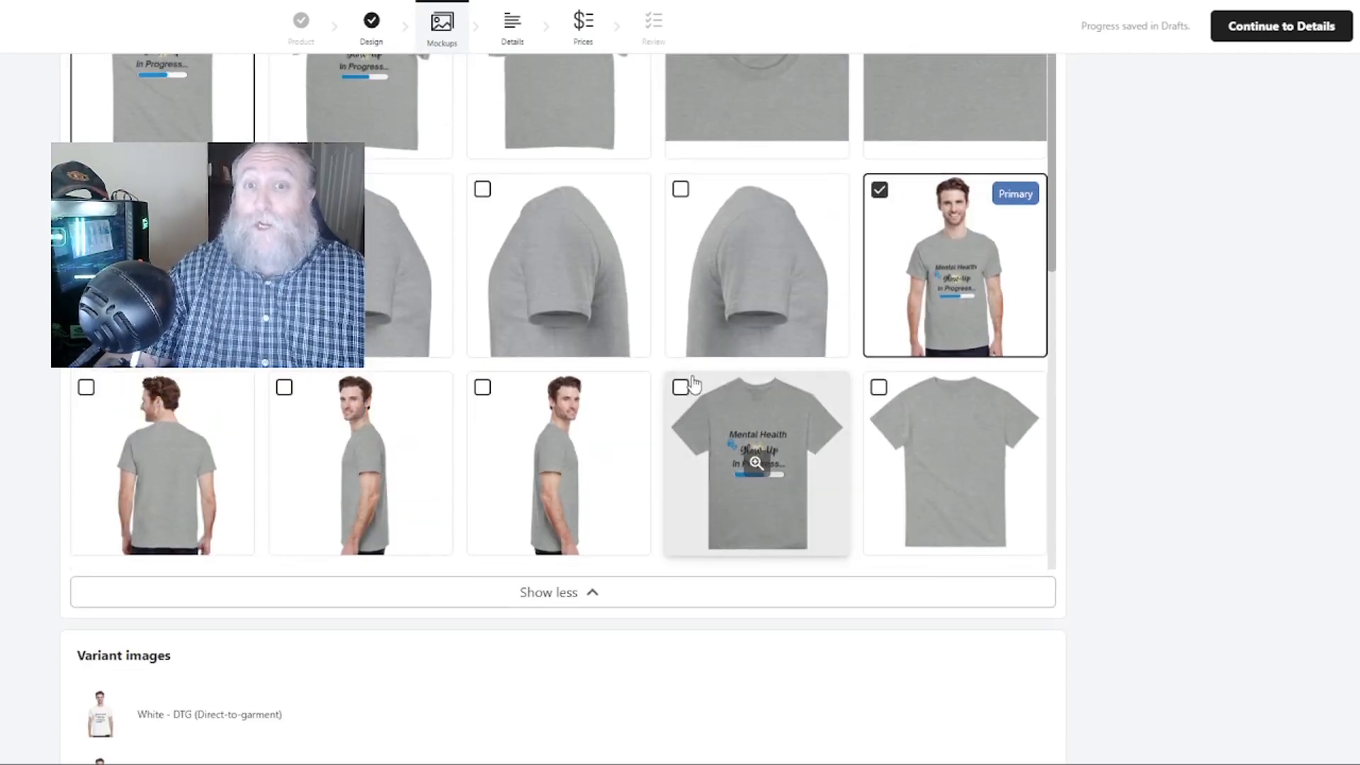
Deselect the first flat shirt mockup, keeping only the male model's front view selected.
scroll(1100, 316, up, 5)
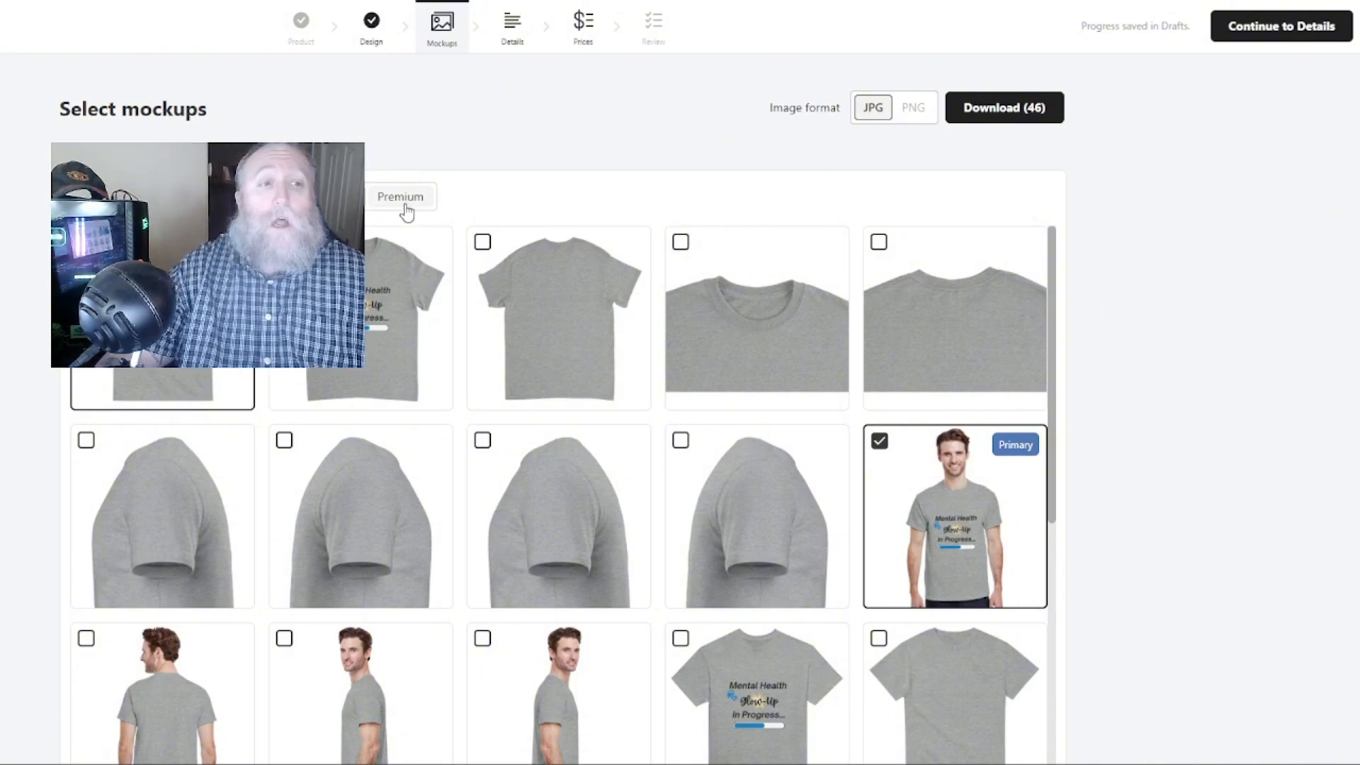
scroll(681, 365, down, 1)
scroll(597, 368, up, 1)
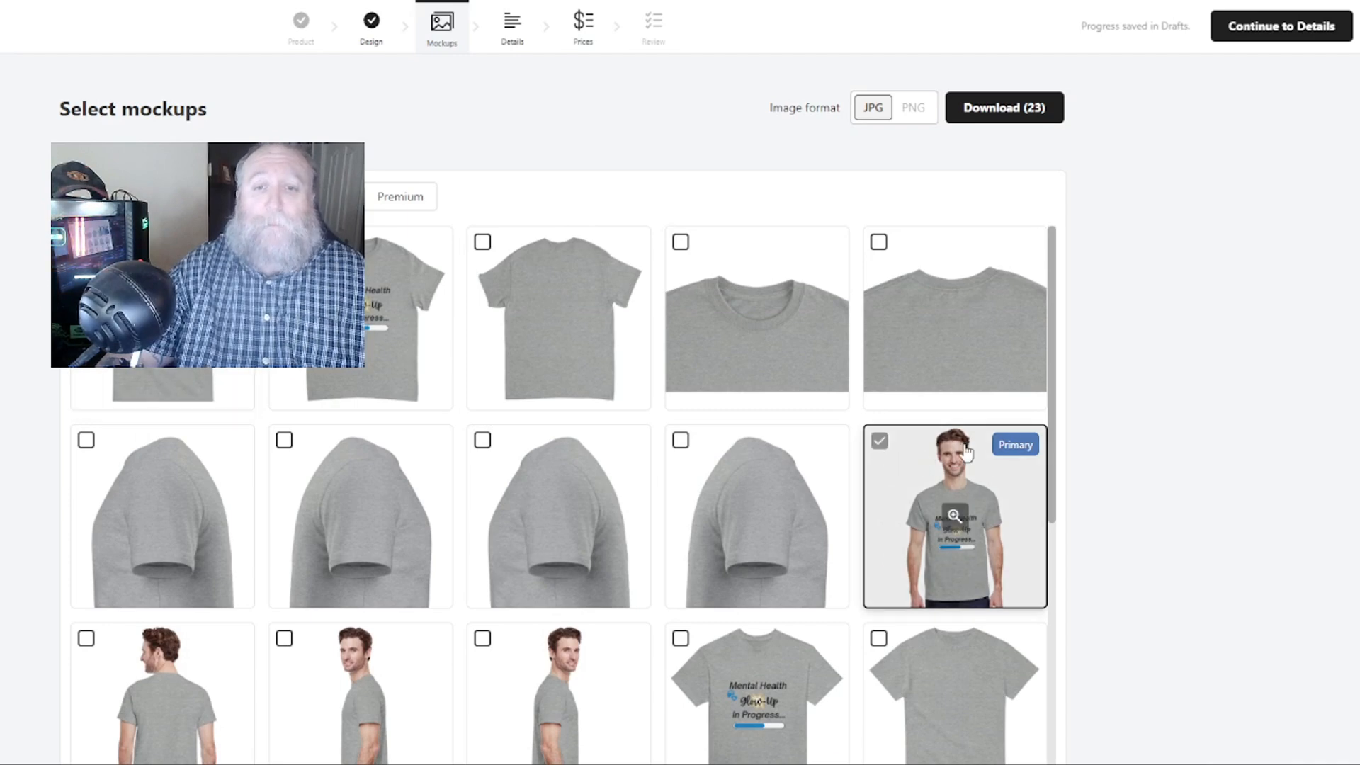
Examine the unselected shirt mockups, including the side, back, sleeve and flat views, for any worth adding to the listing.
scroll(939, 482, down, 3)
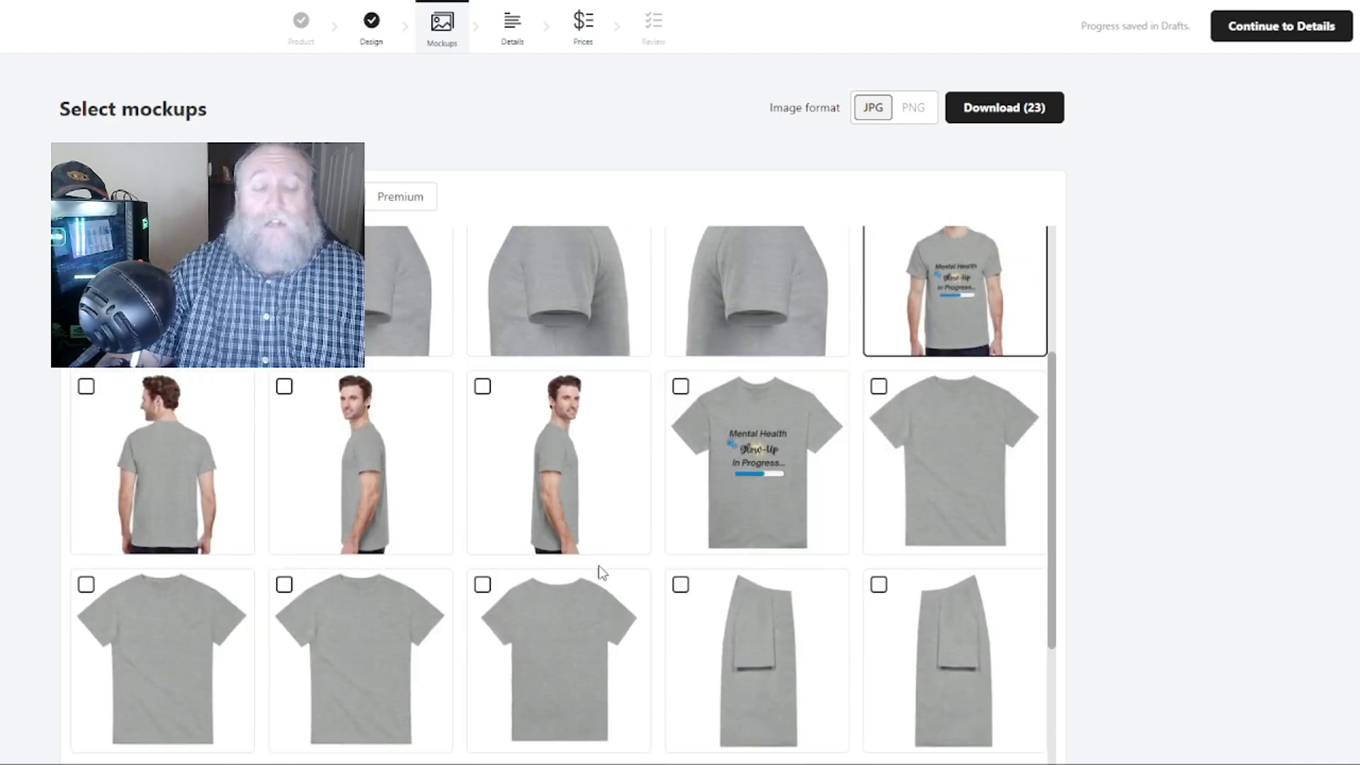
scroll(598, 568, down, 4)
scroll(844, 517, up, 7)
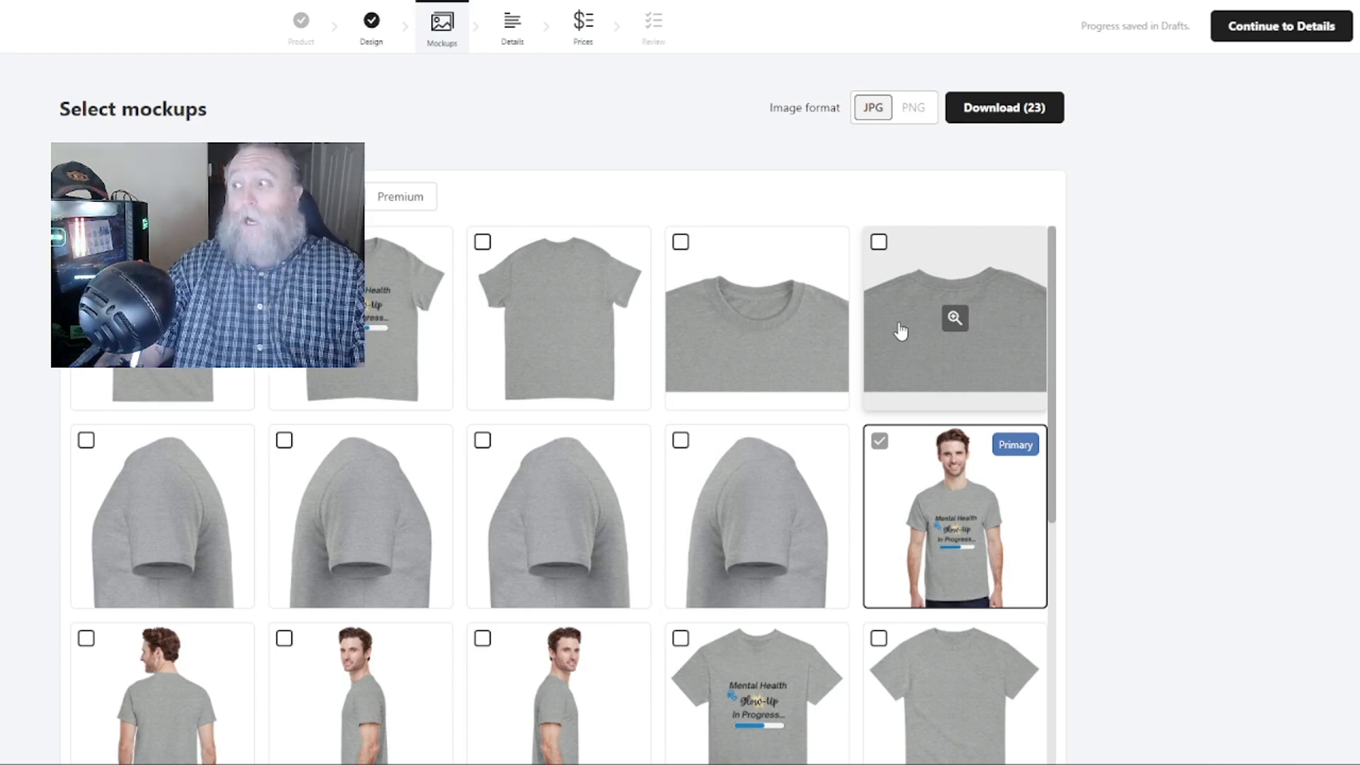
scroll(477, 468, down, 1)
scroll(525, 455, up, 1)
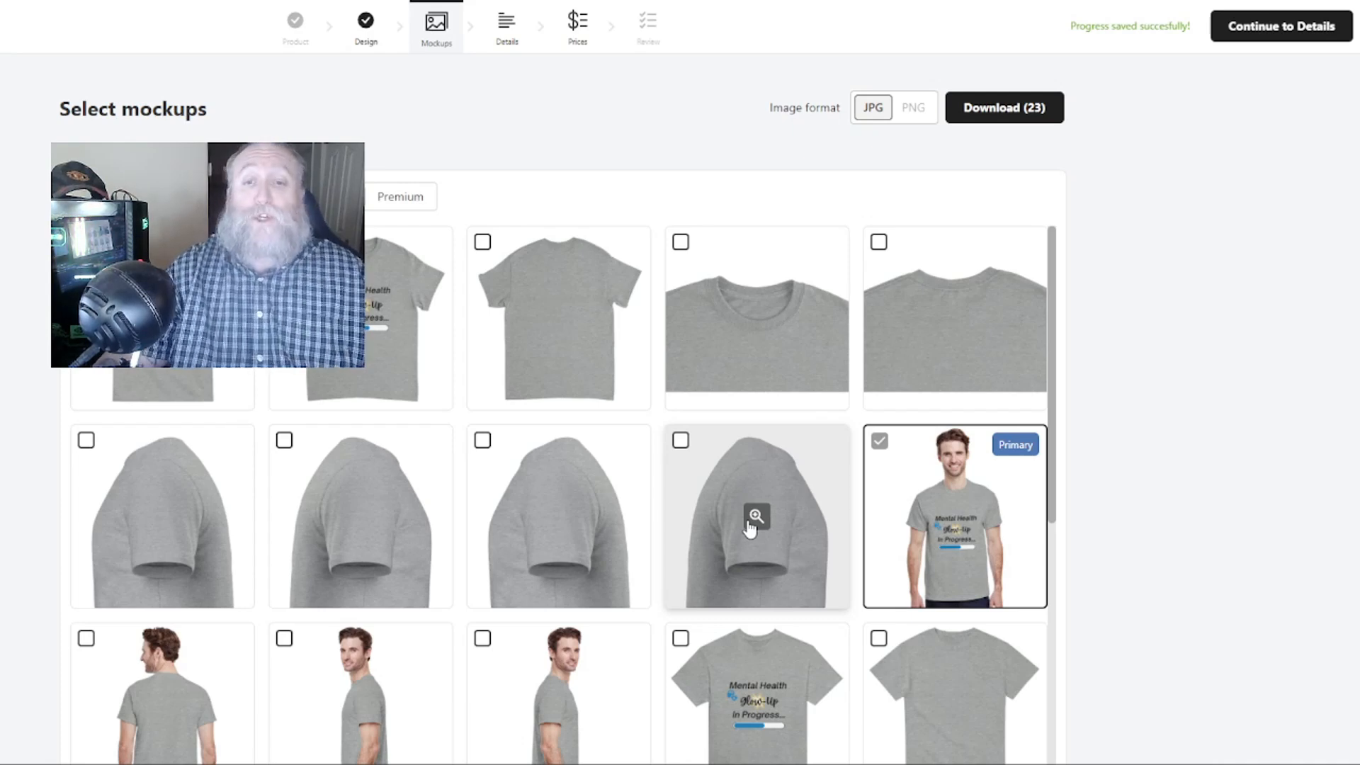
scroll(559, 510, down, 3)
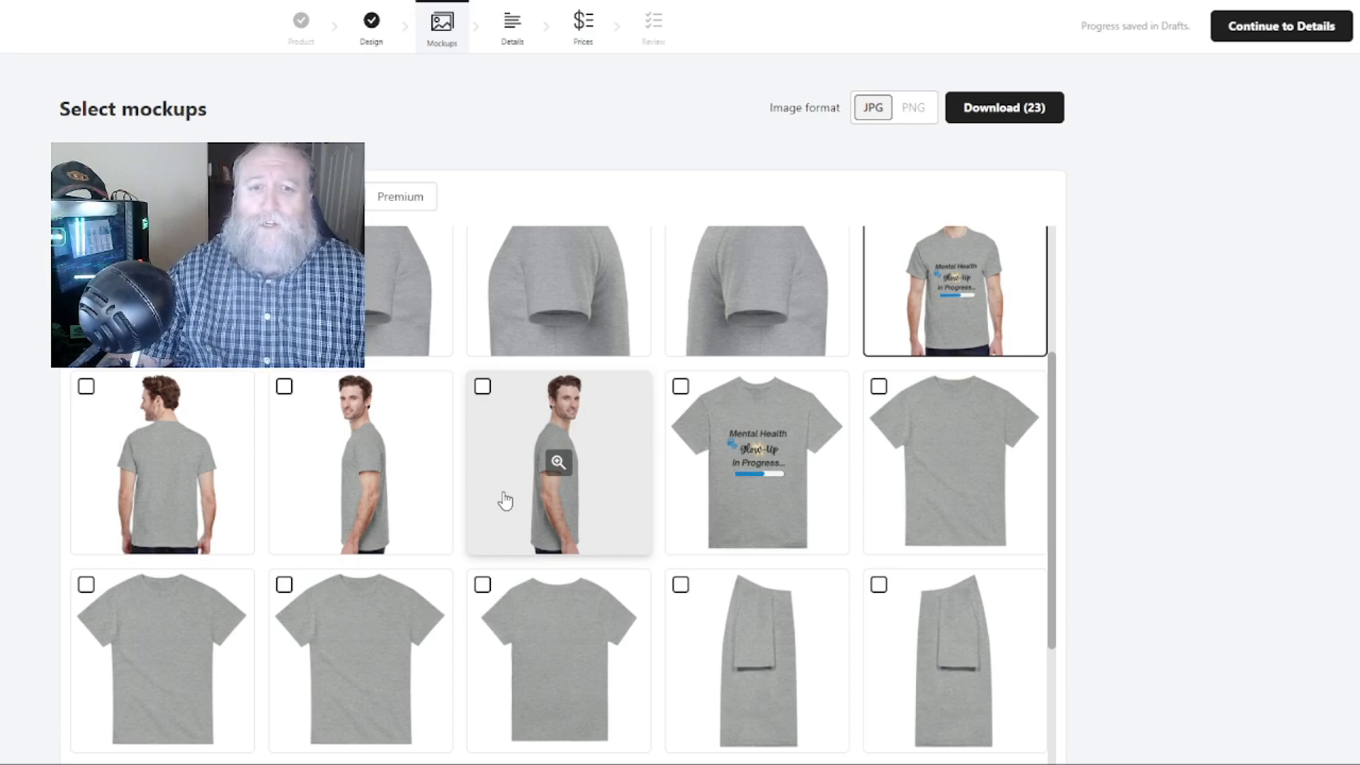
scroll(876, 480, up, 2)
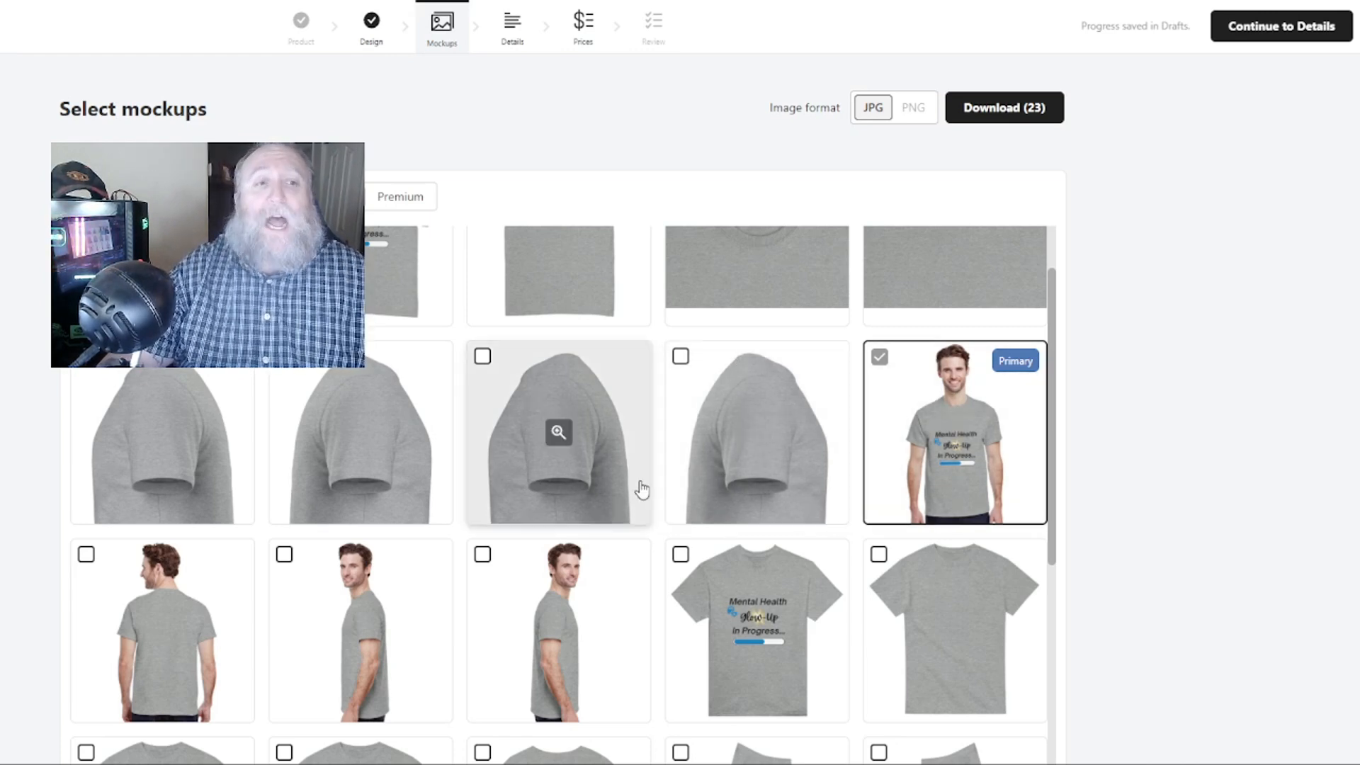
scroll(636, 489, down, 7)
scroll(636, 489, up, 6)
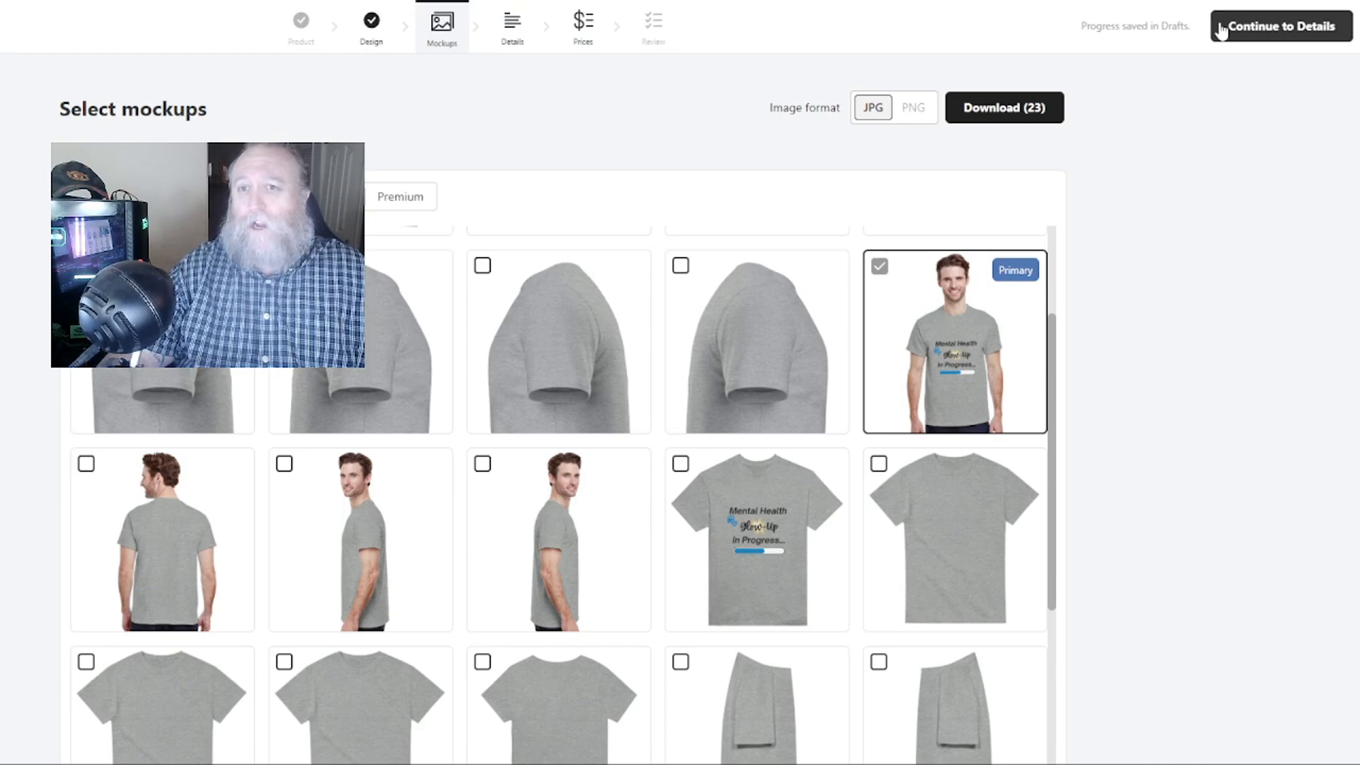
Continue to the details and generate listing text with AI from "Mental Health Glow Up in Progress T-Shirt. Positivity, Self-Care, mental health, positive mental health".
click(518, 39)
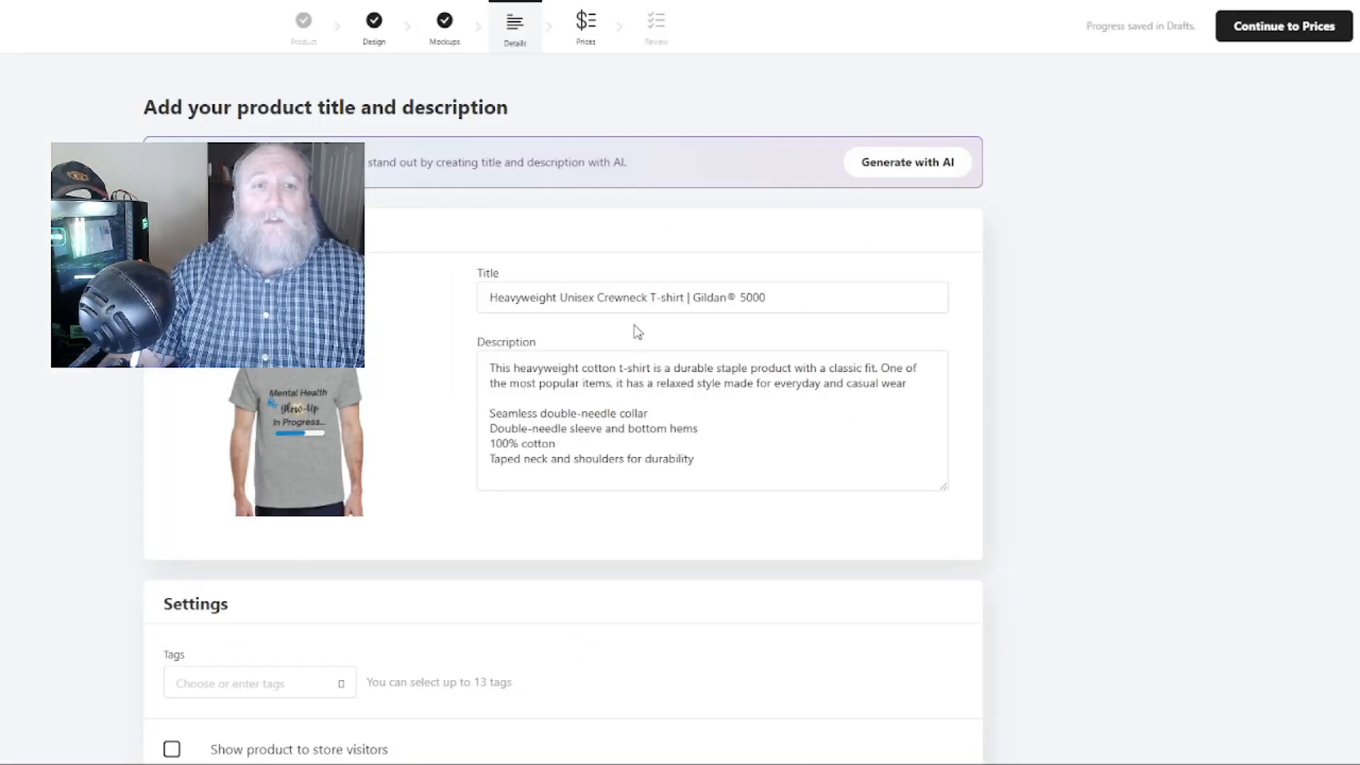
click(894, 166)
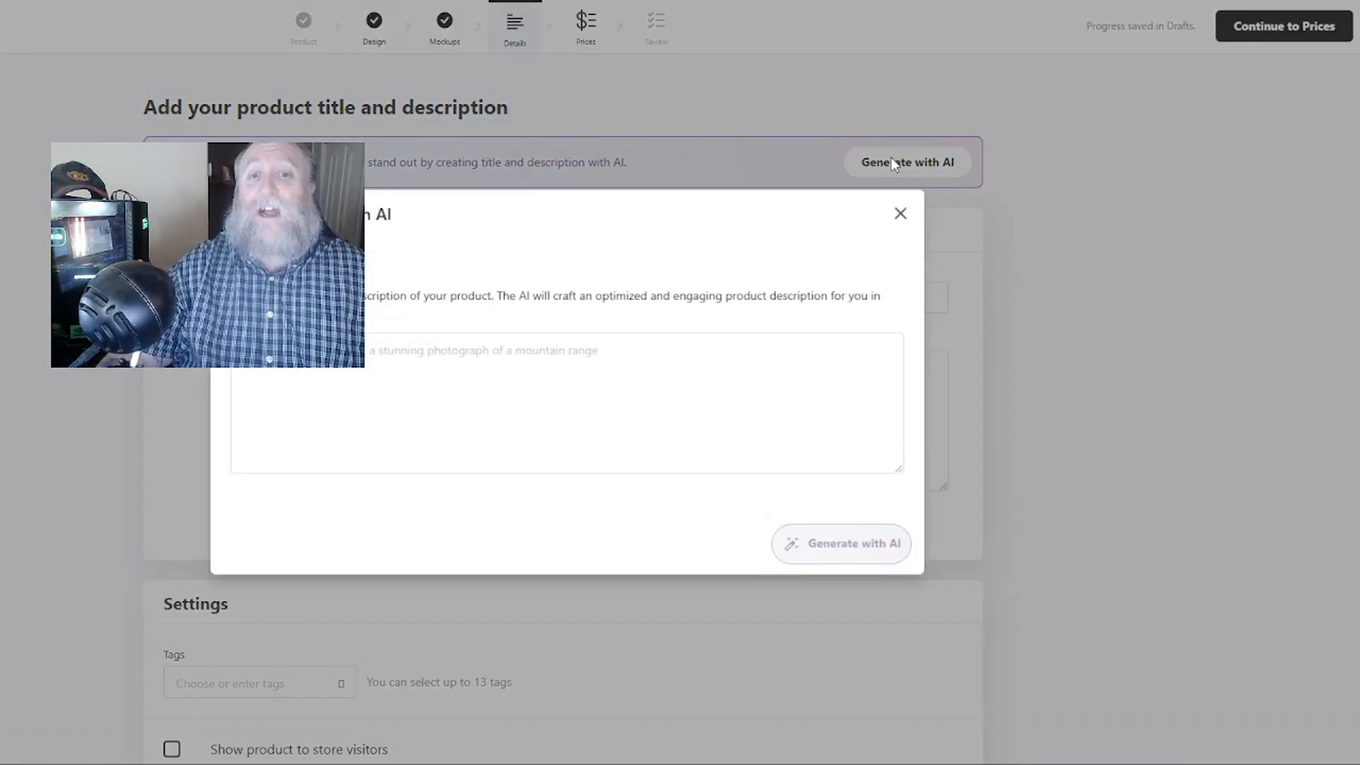
click(367, 349)
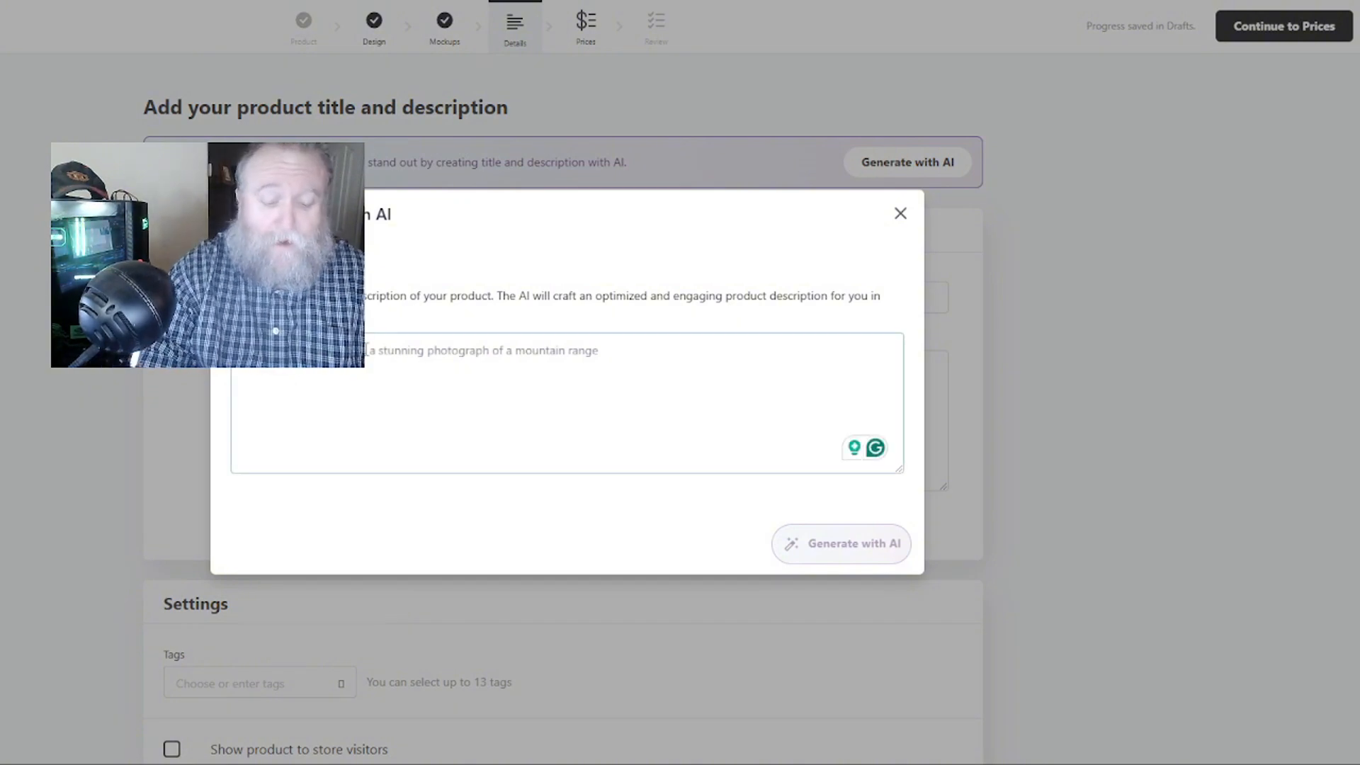
text(a)
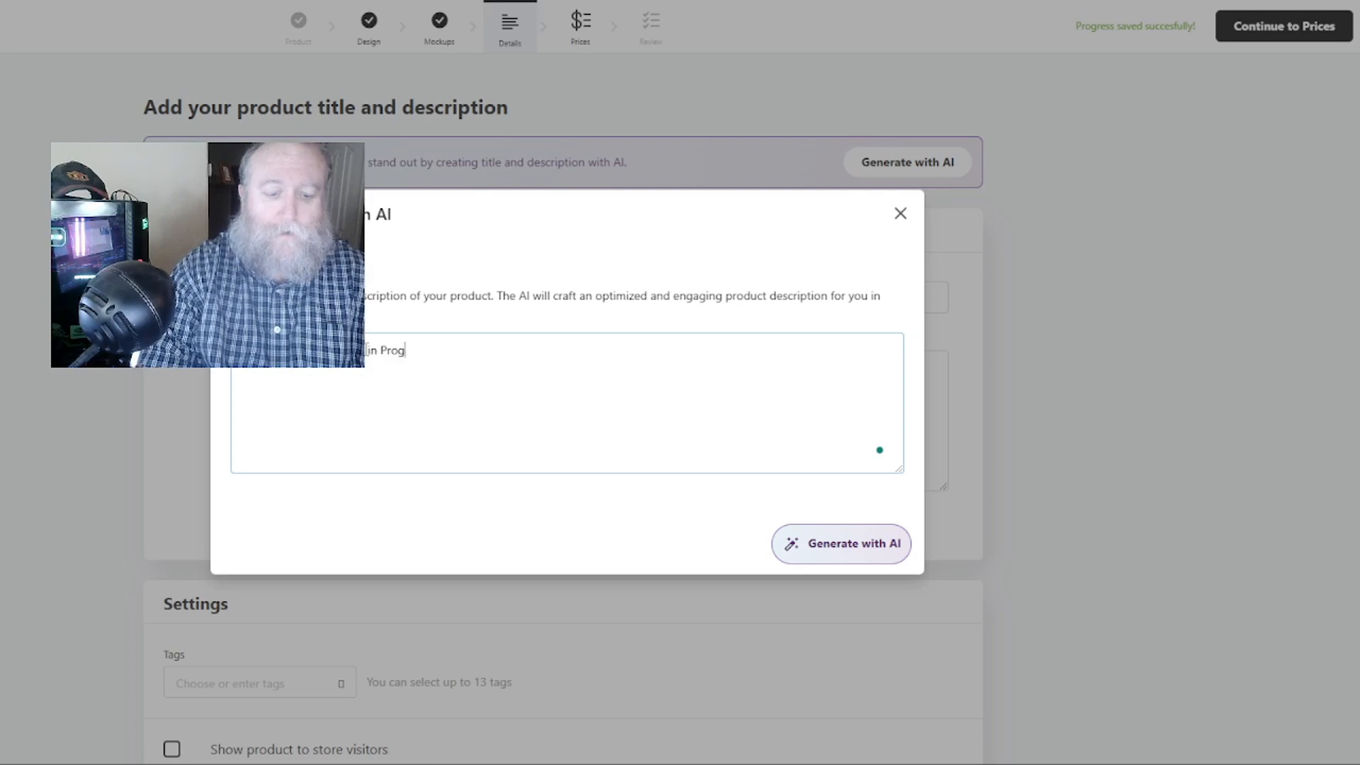
text(ress T-Sh)
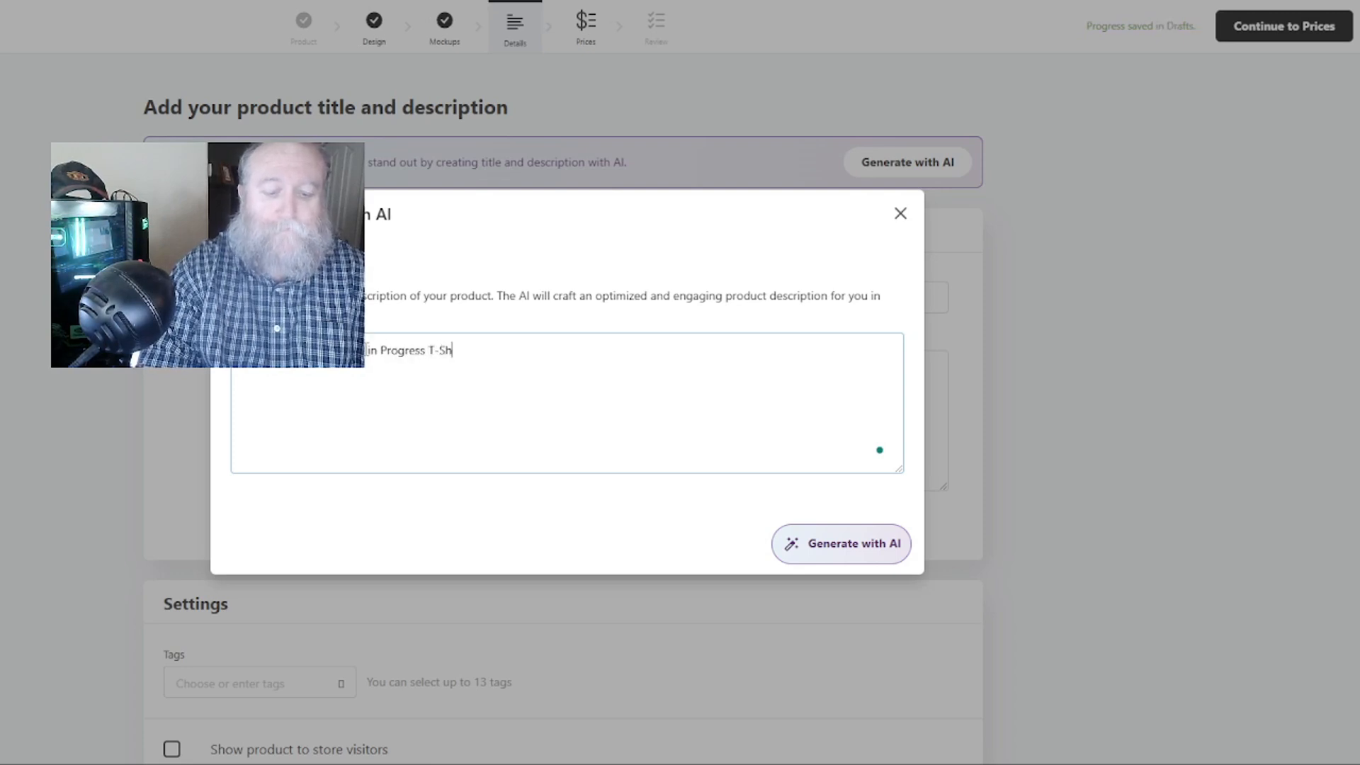
text(irt. Pos)
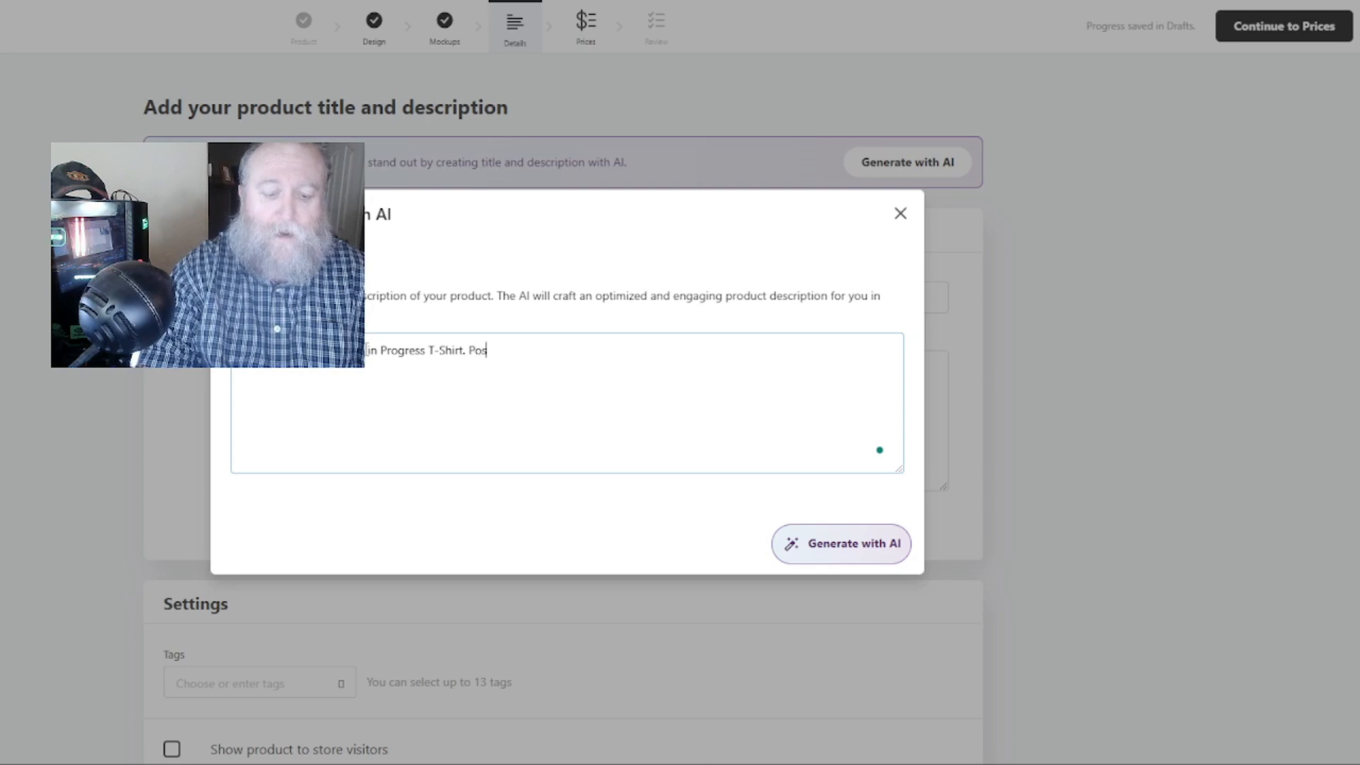
text(itivity, Se)
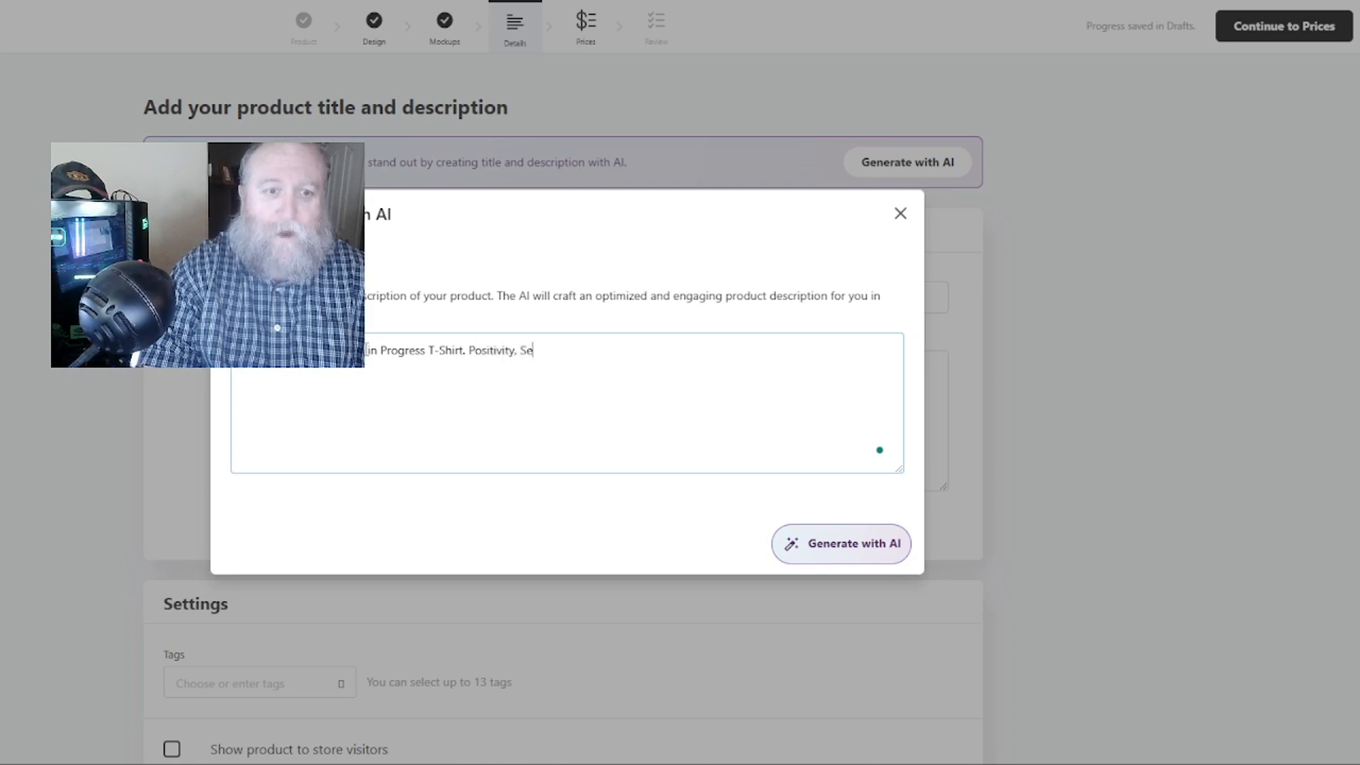
text(lf-Care, )
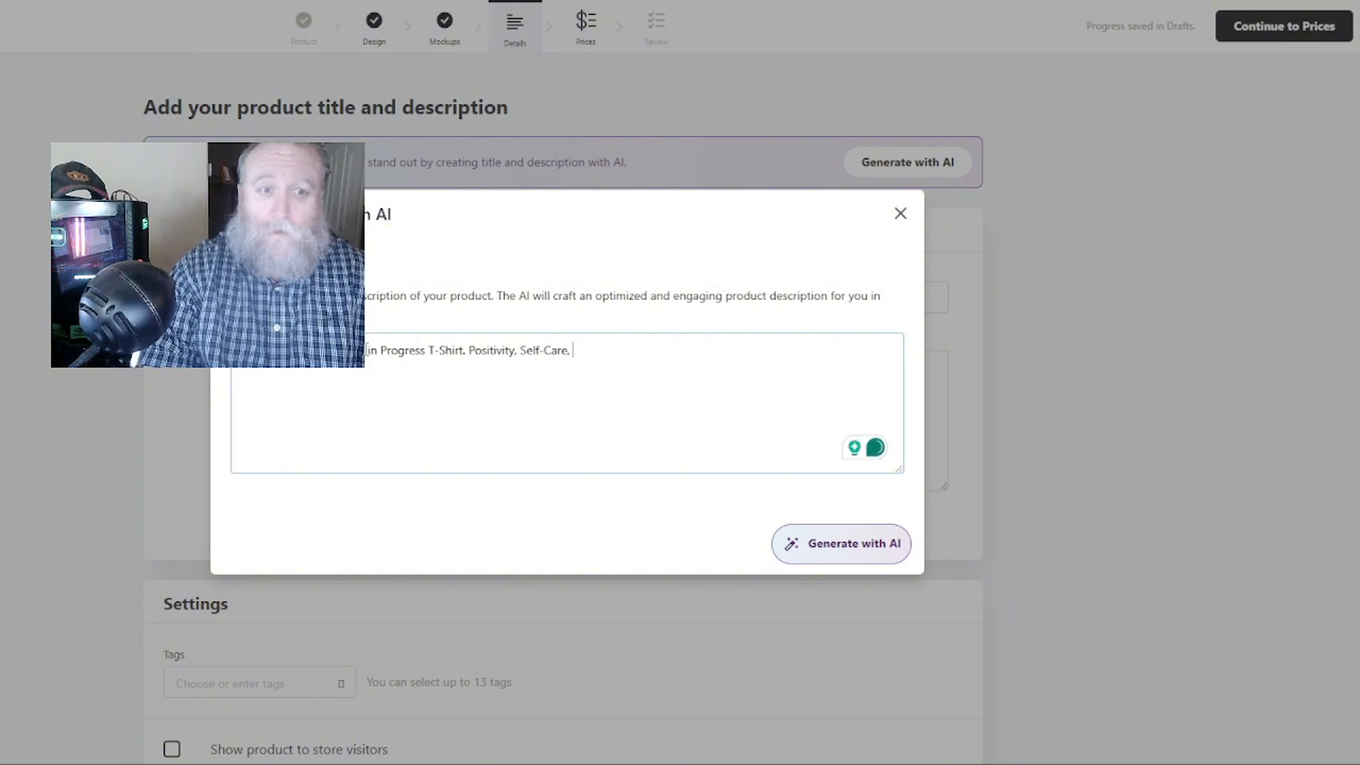
text(menta)
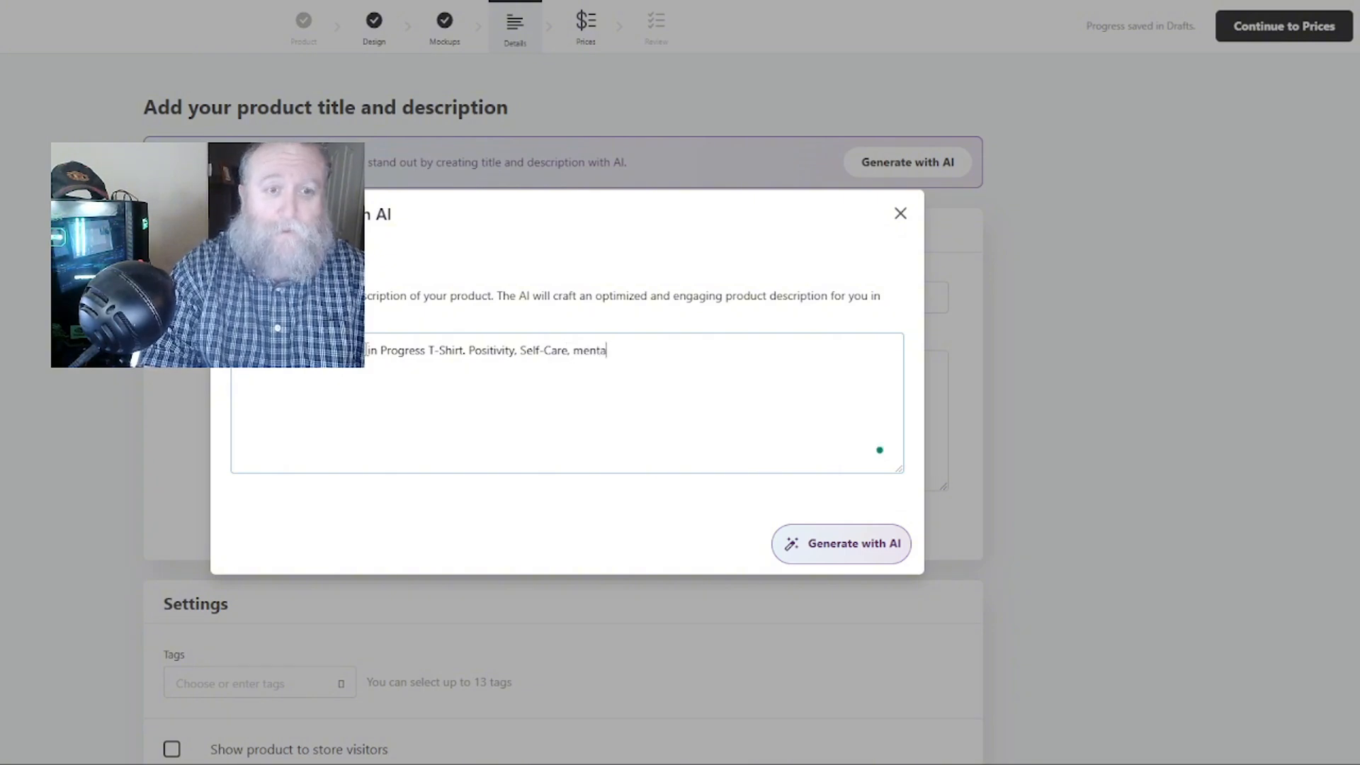
text(l health, positive mental )
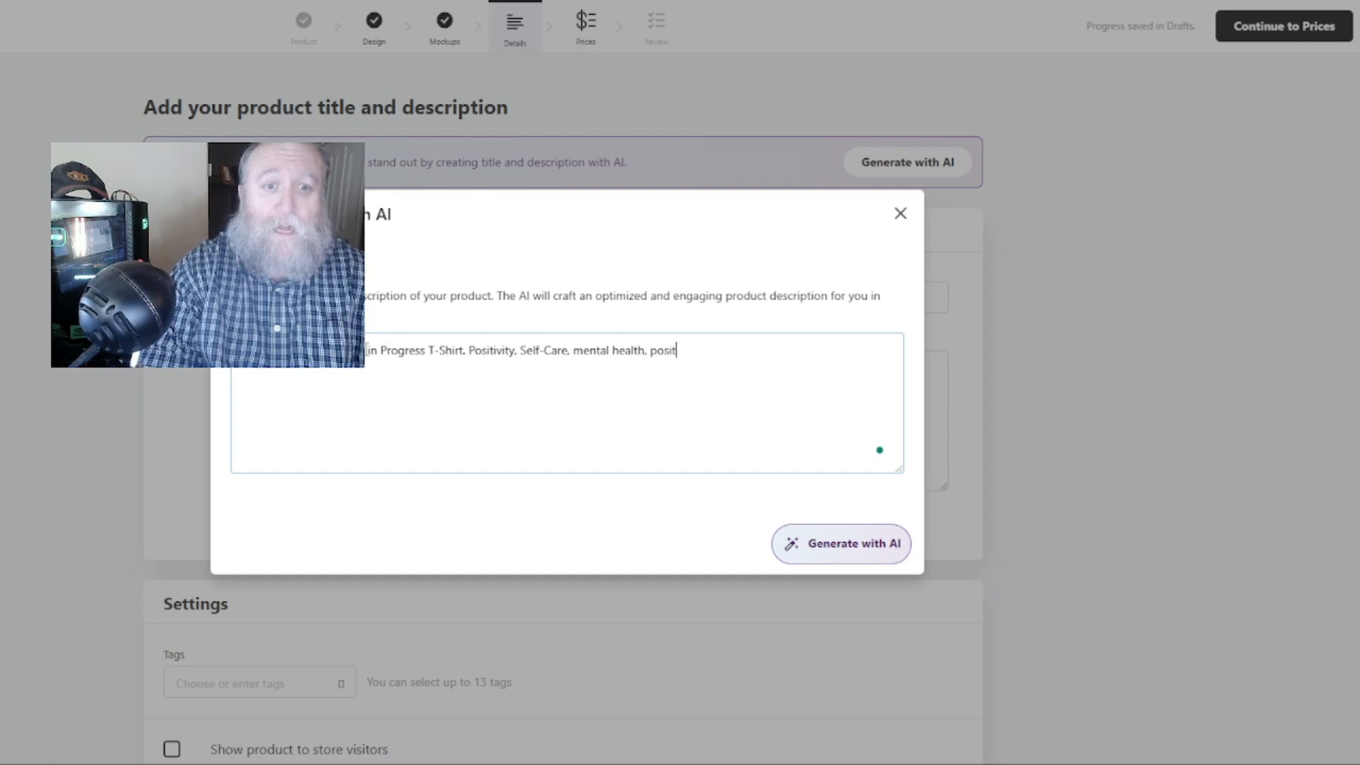
text(health)
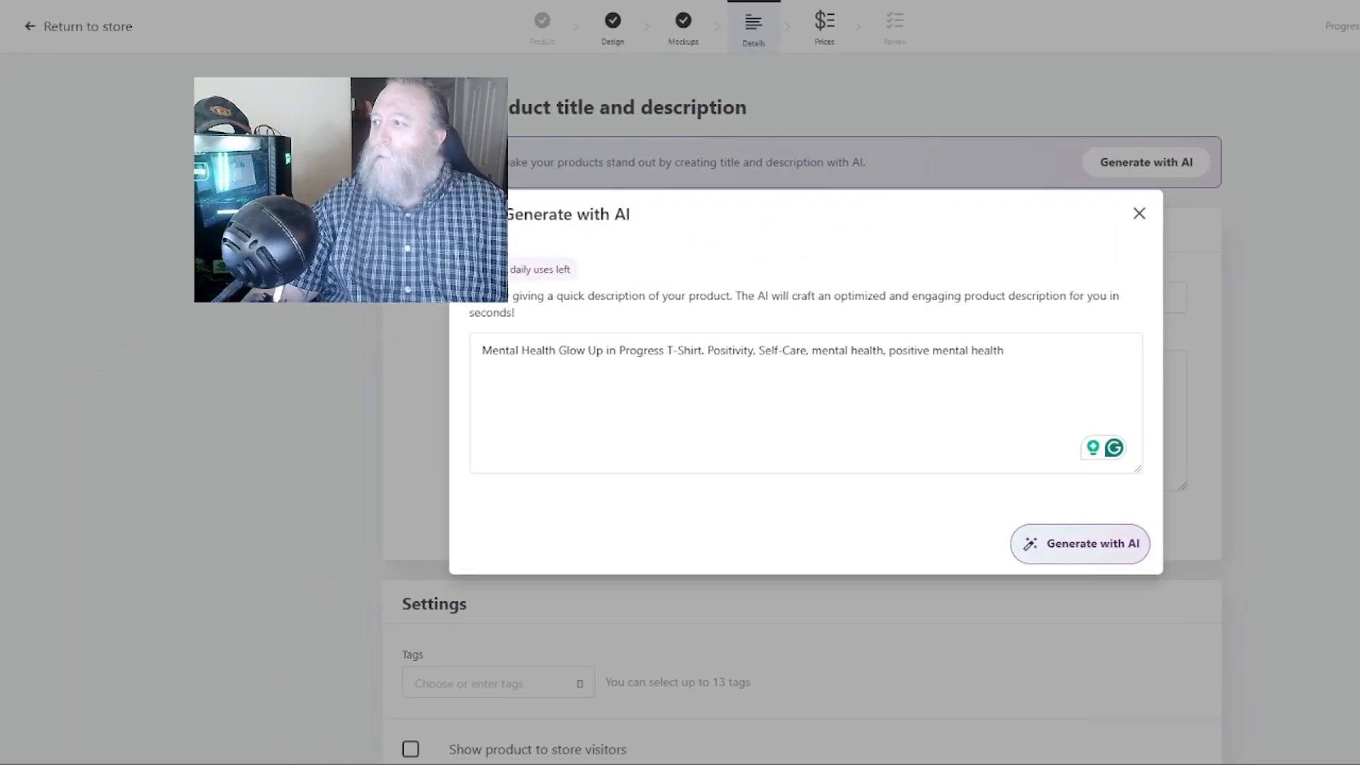
click(1077, 551)
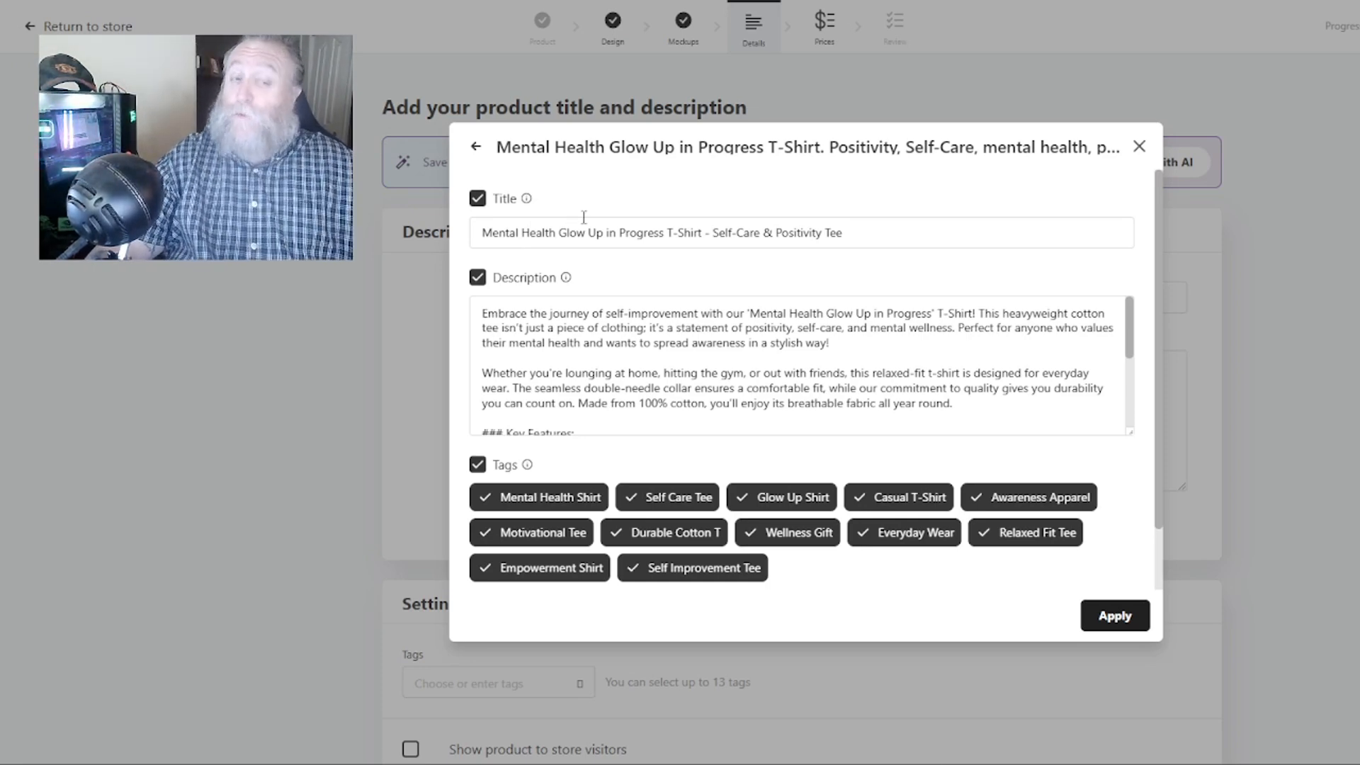
Review the AI-generated description and apply the suggested title, description and tags to the product.
scroll(632, 316, down, 4)
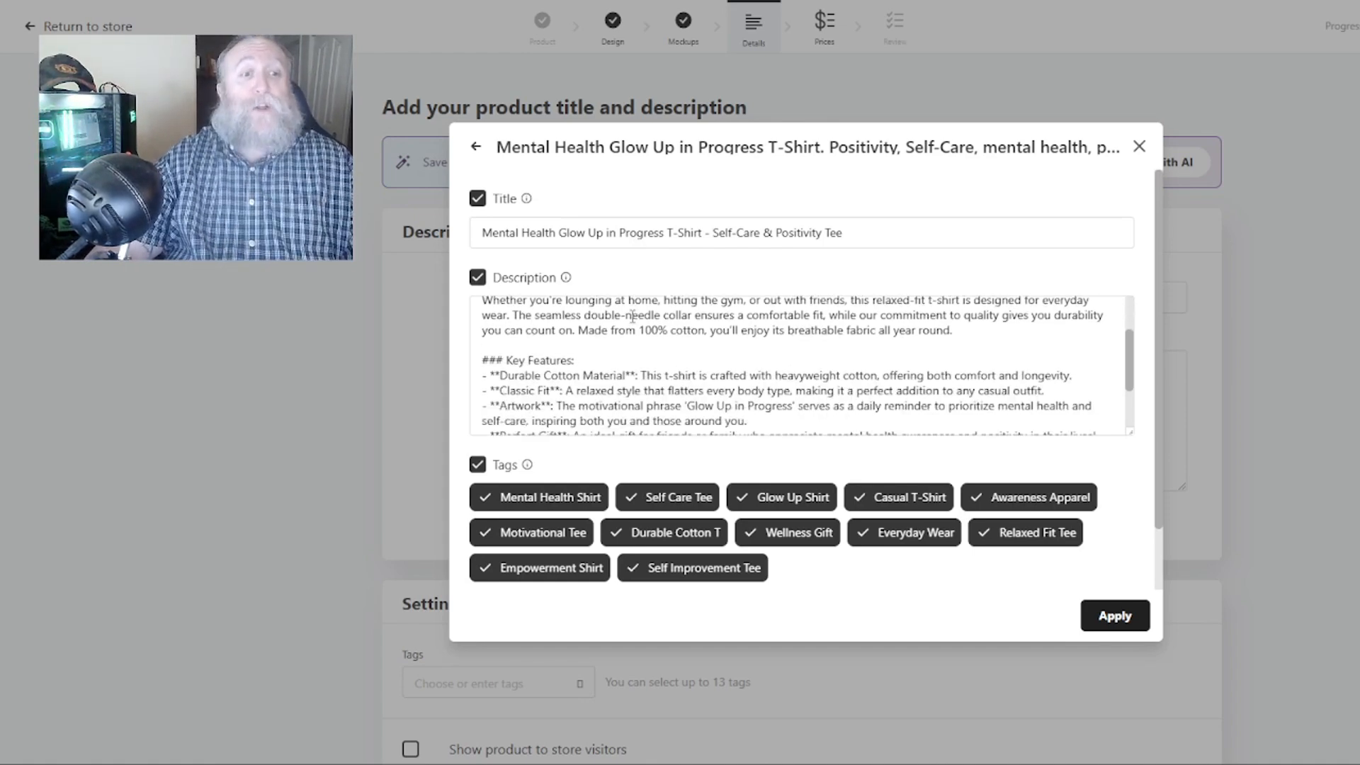
scroll(673, 312, up, 4)
scroll(703, 306, down, 6)
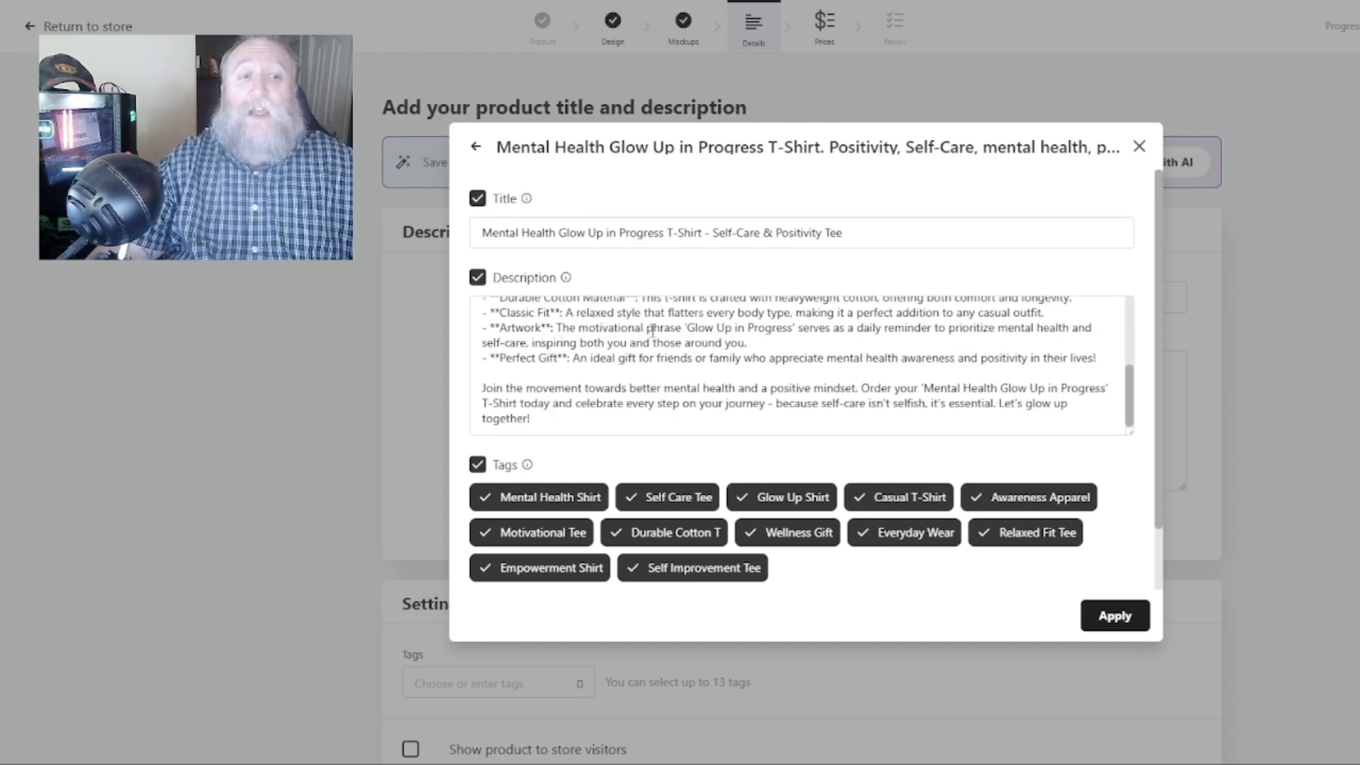
scroll(652, 330, up, 3)
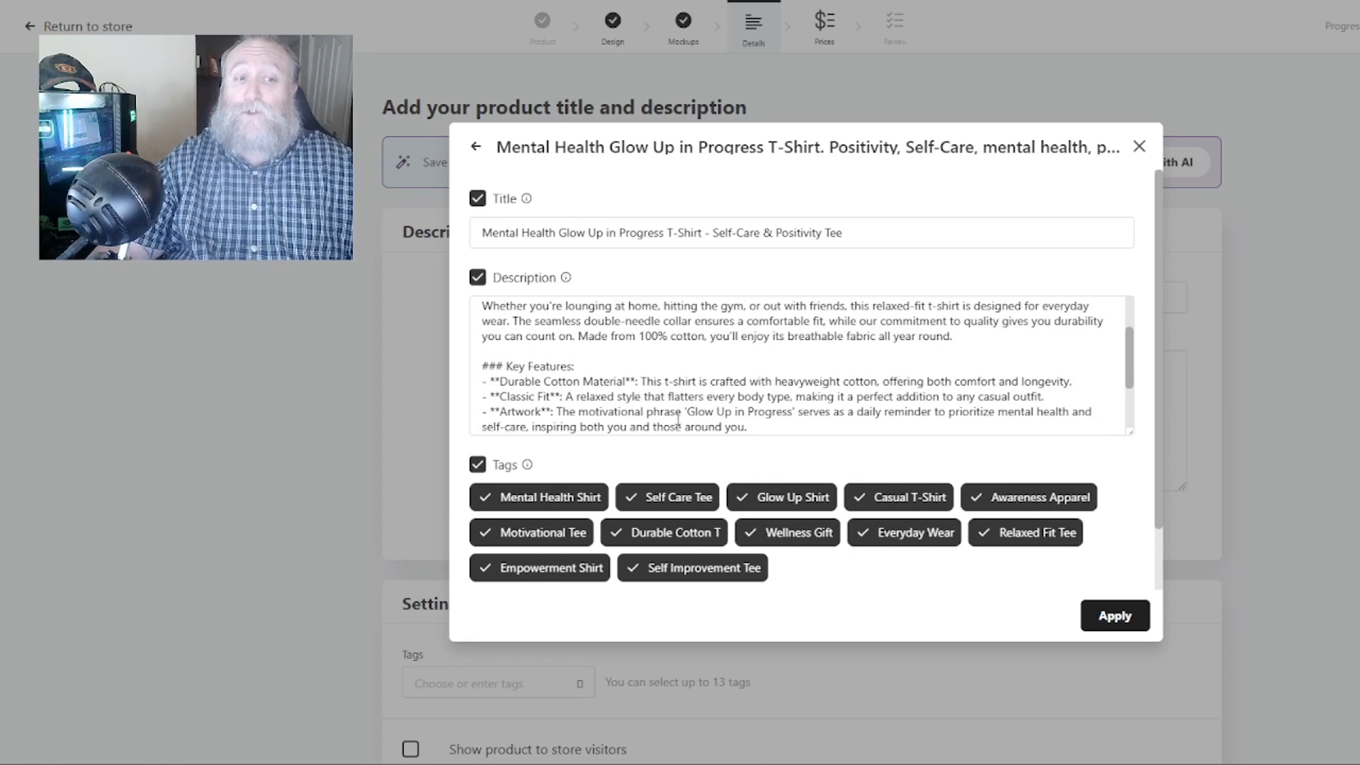
scroll(712, 363, down, 3)
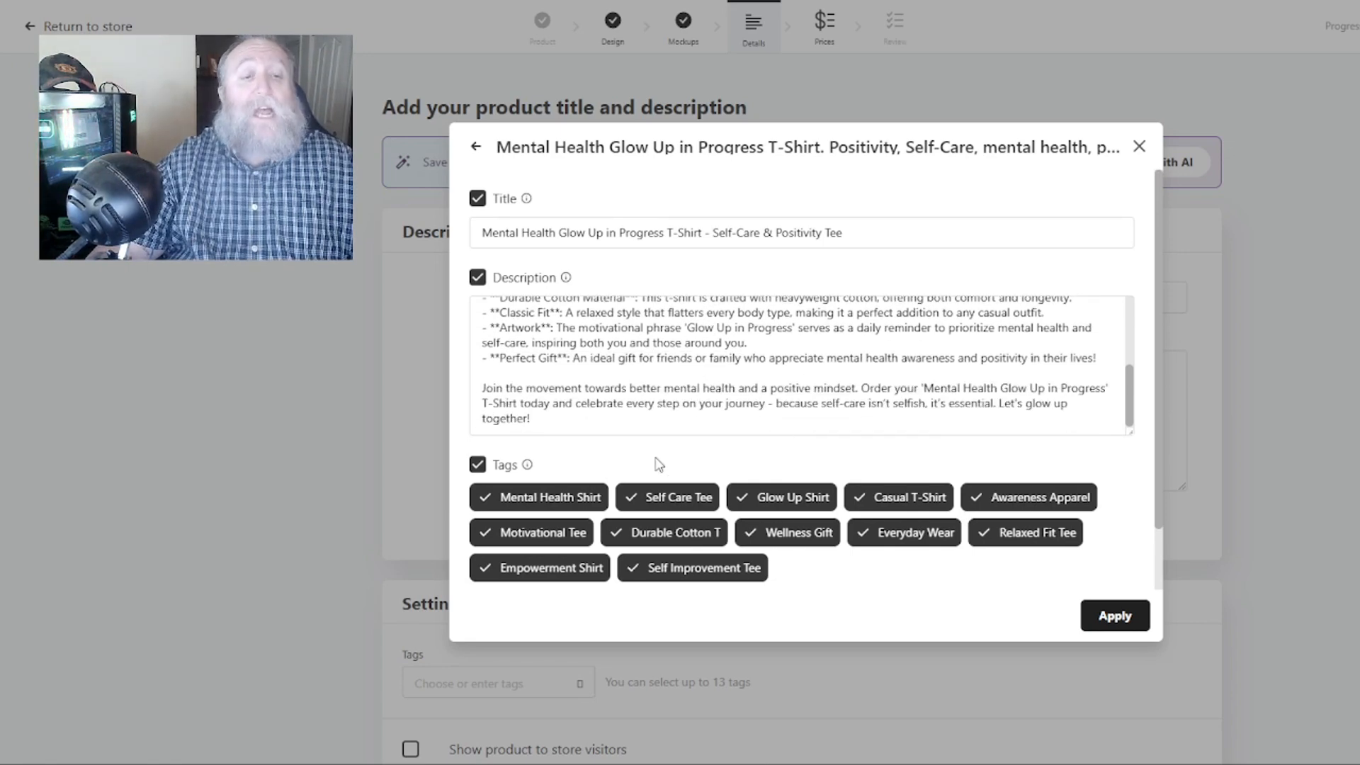
click(1113, 616)
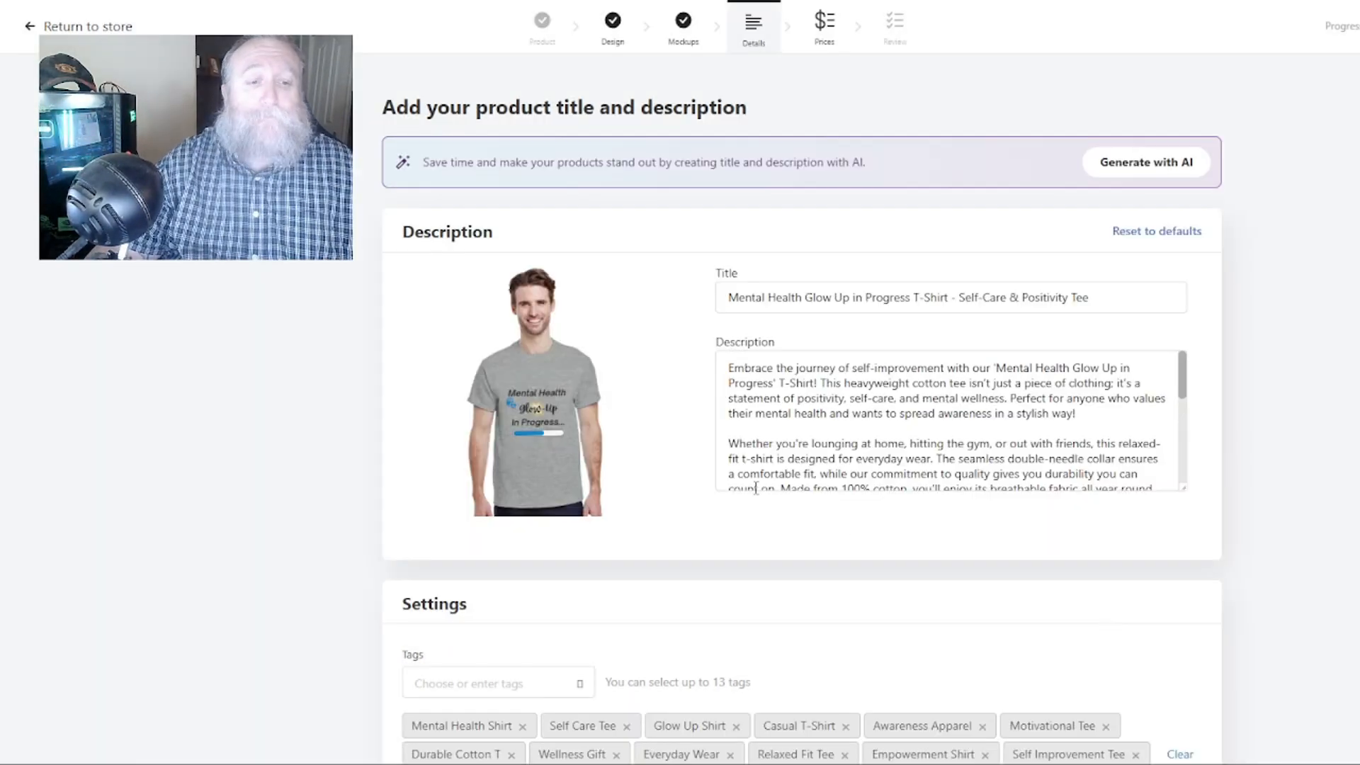
Add "unisex tshirt" to the product's tags in the settings.
scroll(815, 425, down, 5)
scroll(1318, 510, down, 3)
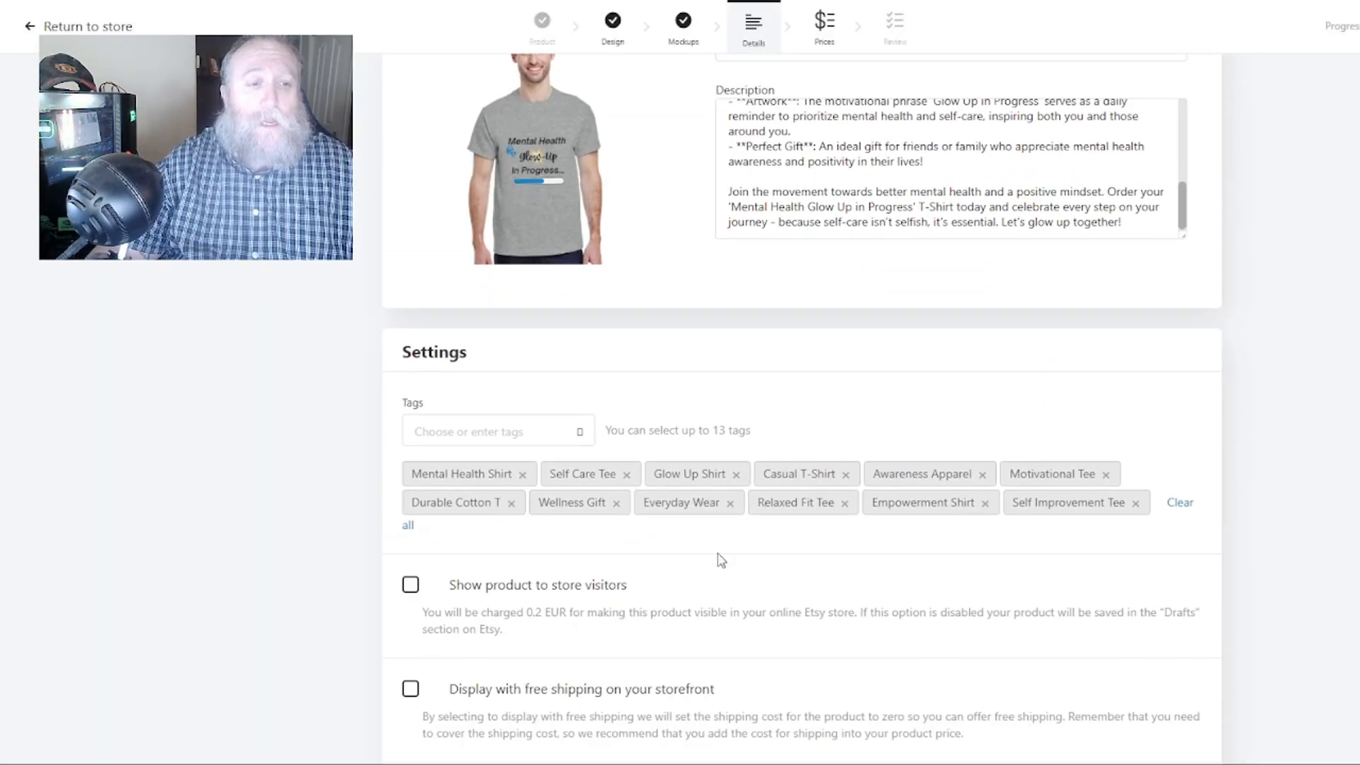
scroll(774, 546, up, 1)
scroll(772, 538, down, 1)
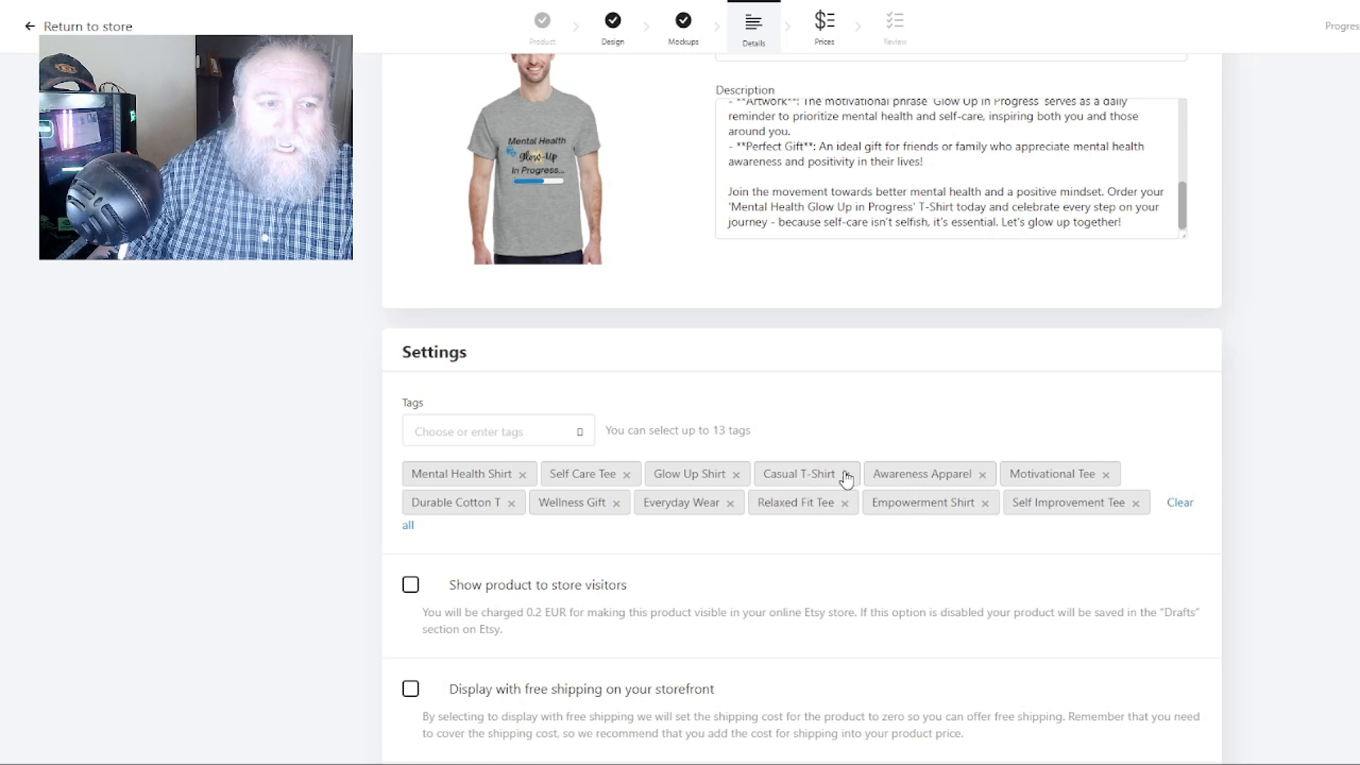
click(488, 438)
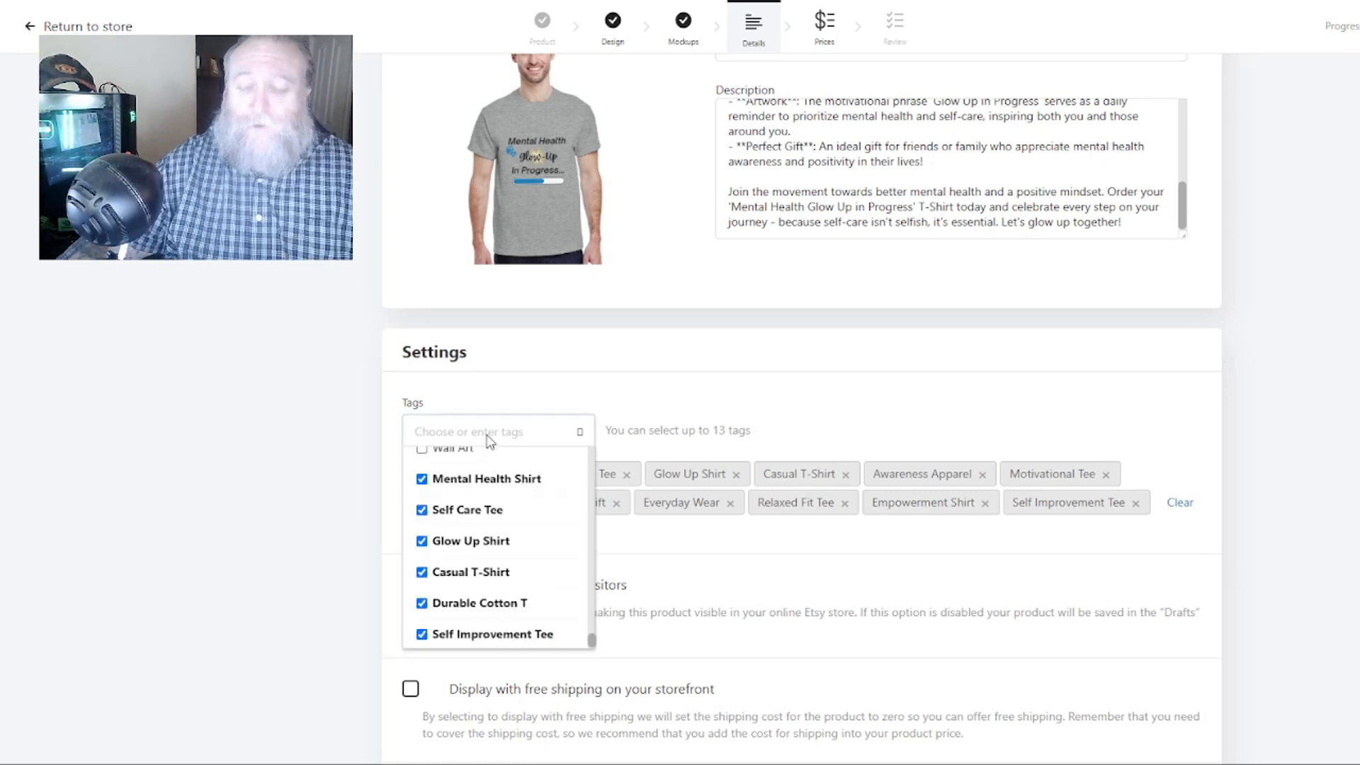
text(Unise)
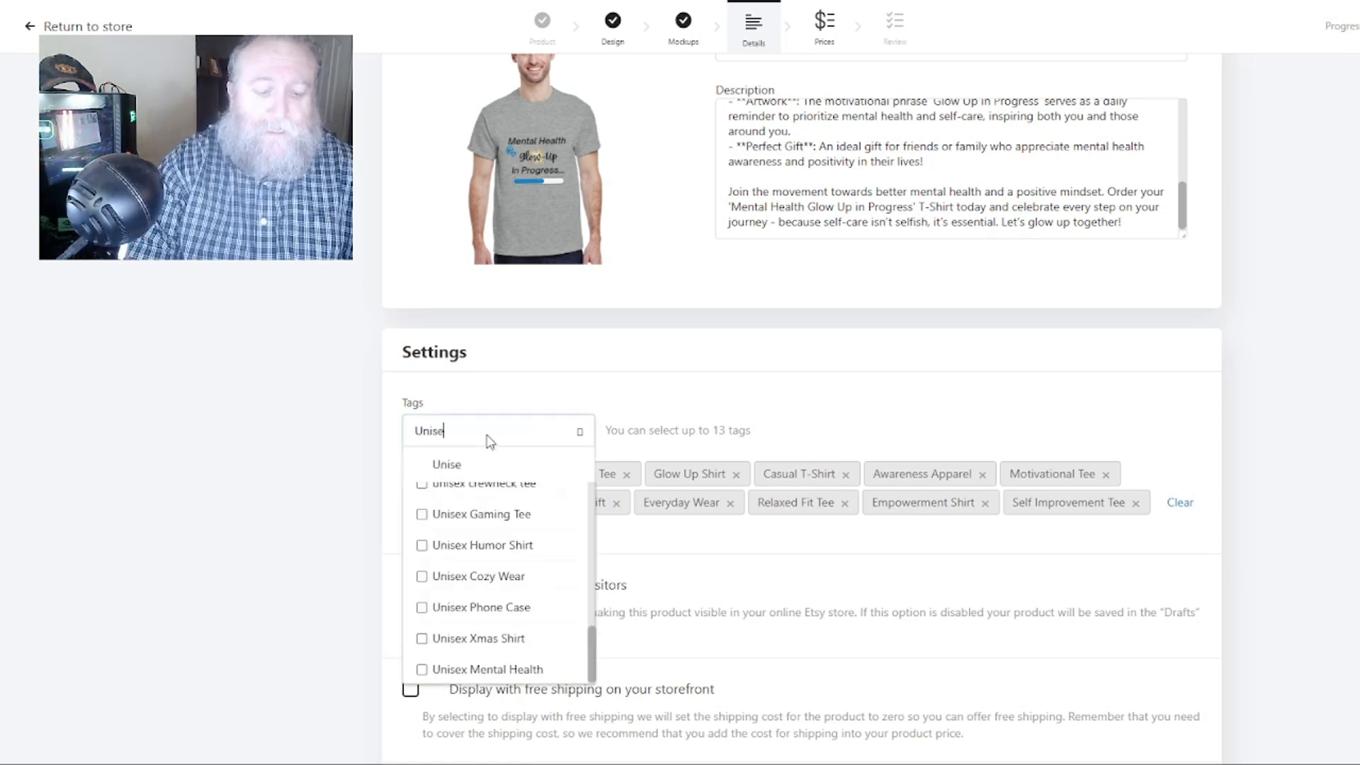
text(x)
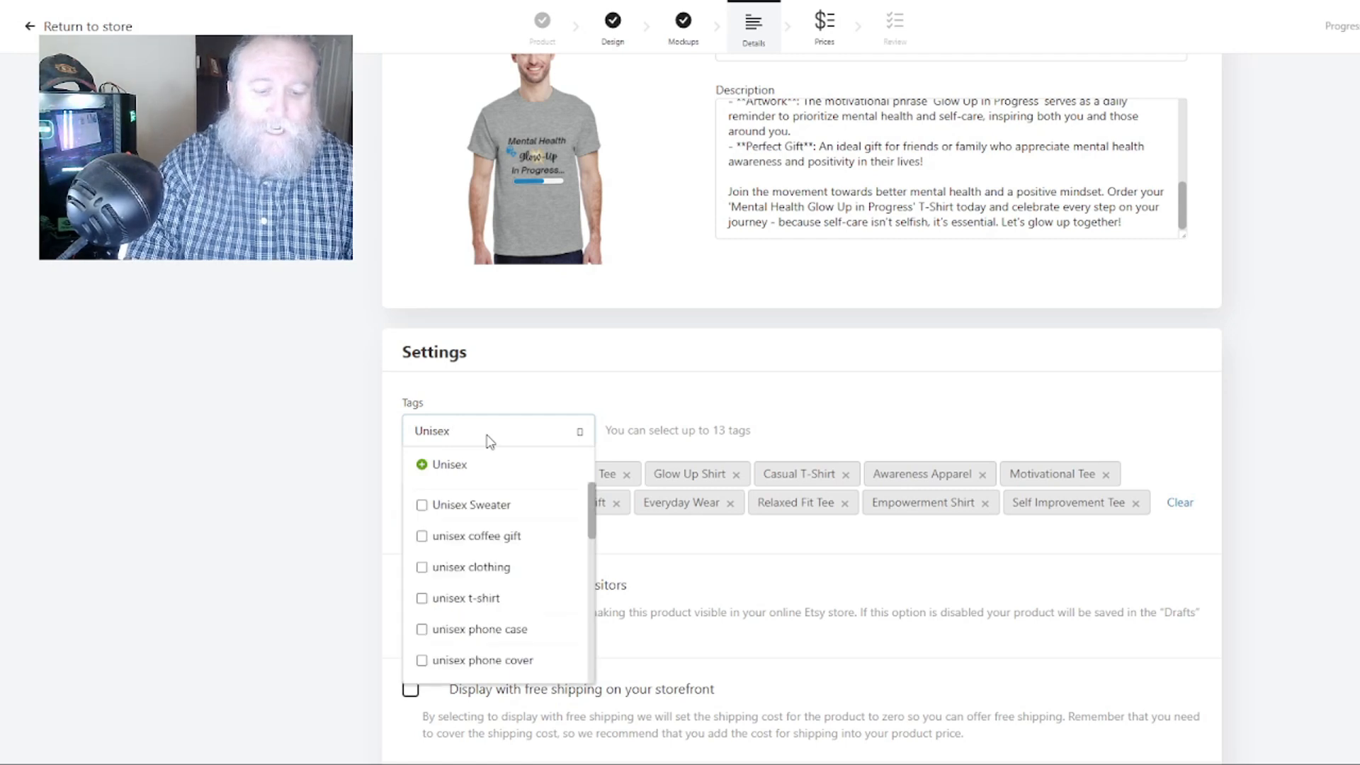
text( Thsirt)
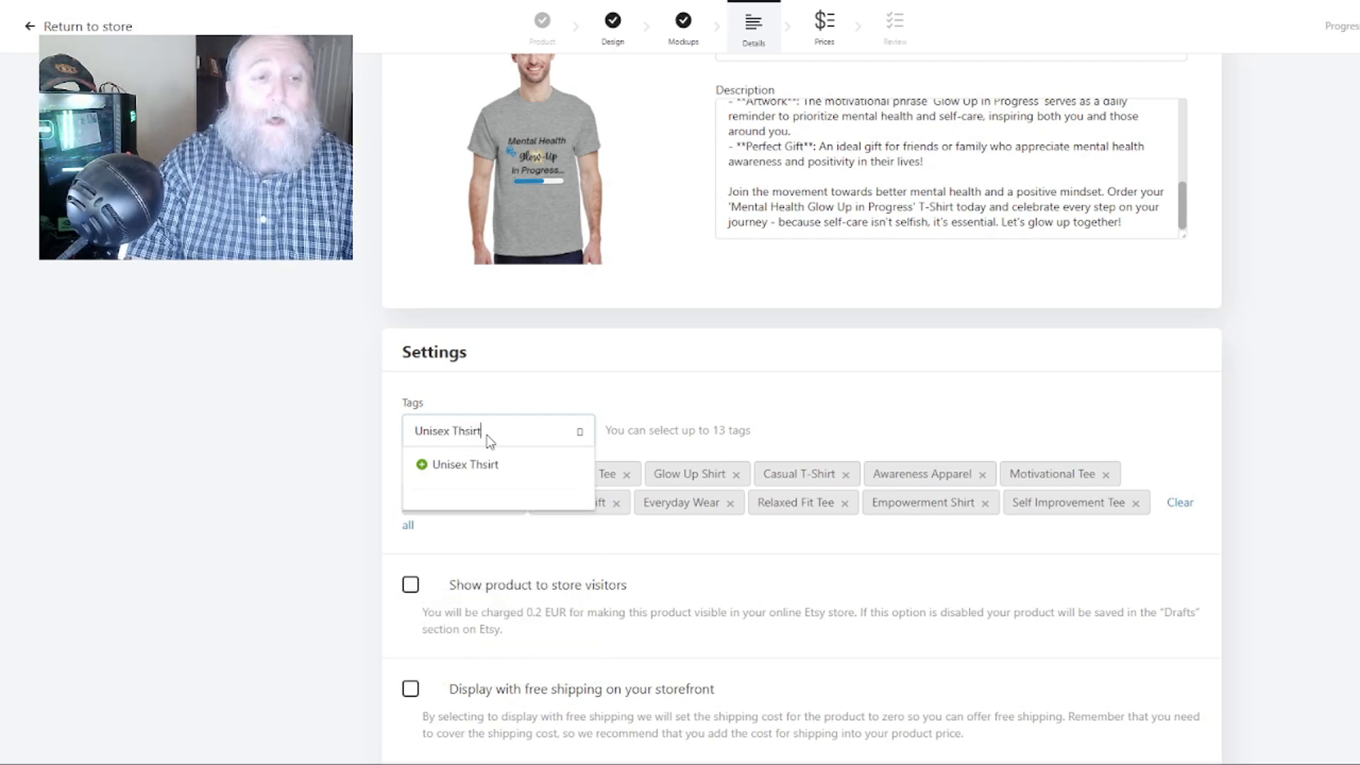
key(BackSpace)
key(BackSpace)
key(BackSpace)
key(BackSpace)
key(BackSpace)
text(s)
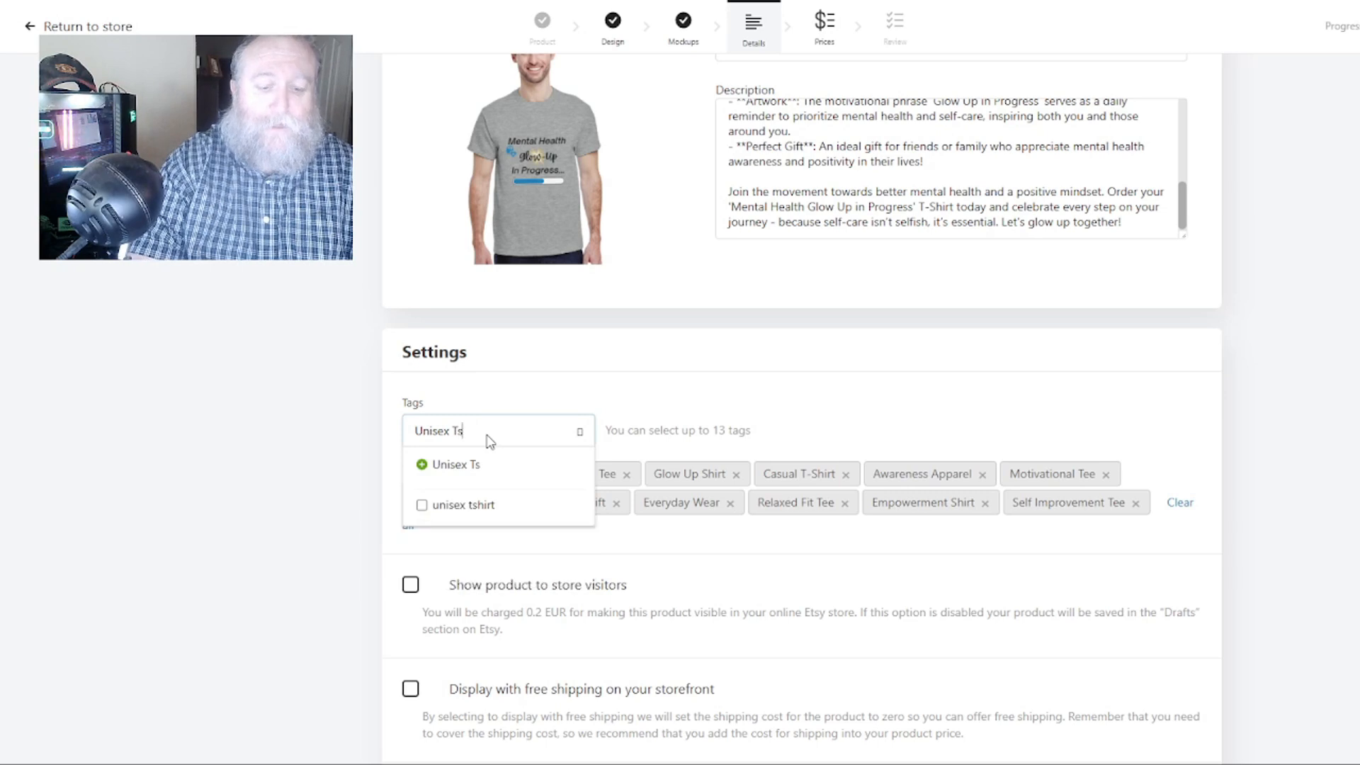
text(hirt)
key(Return)
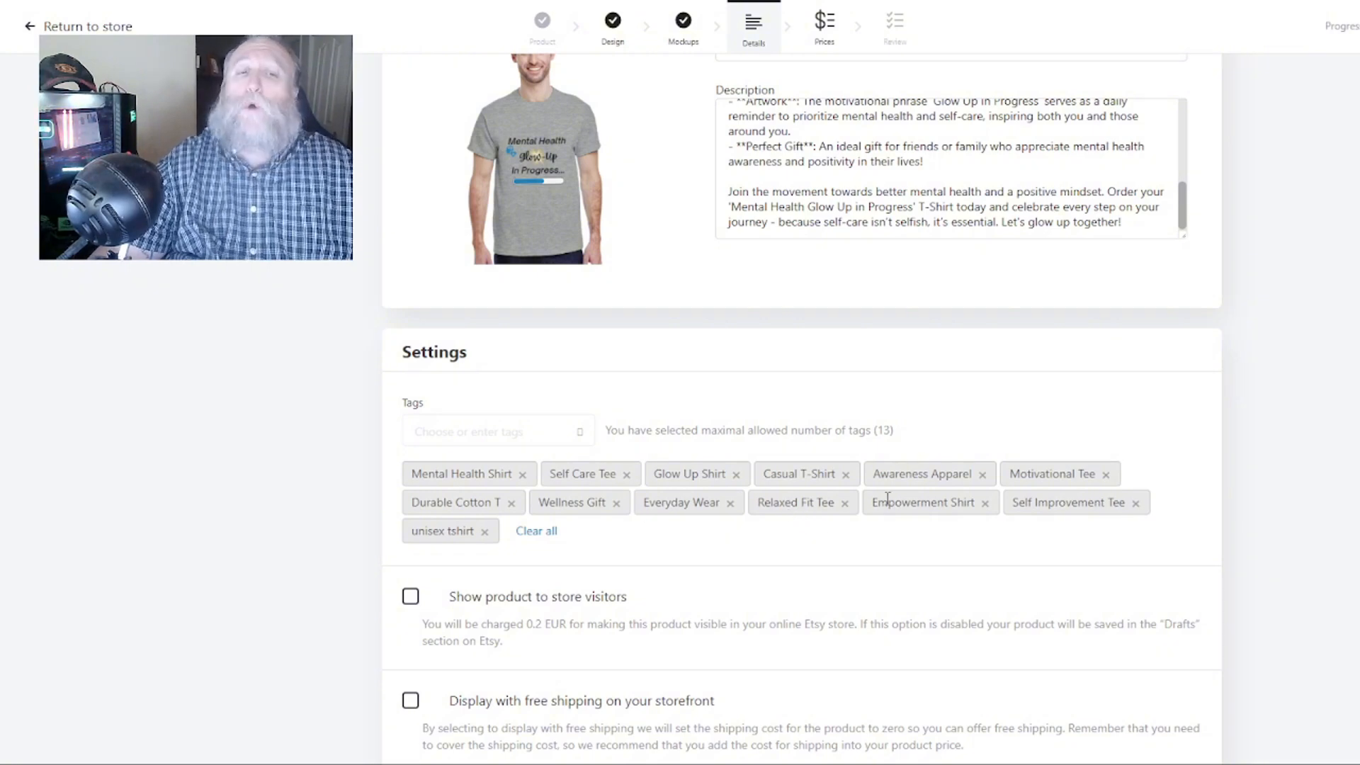
Enable showing the product to store visitors and continue to the prices stage.
scroll(883, 389, down, 3)
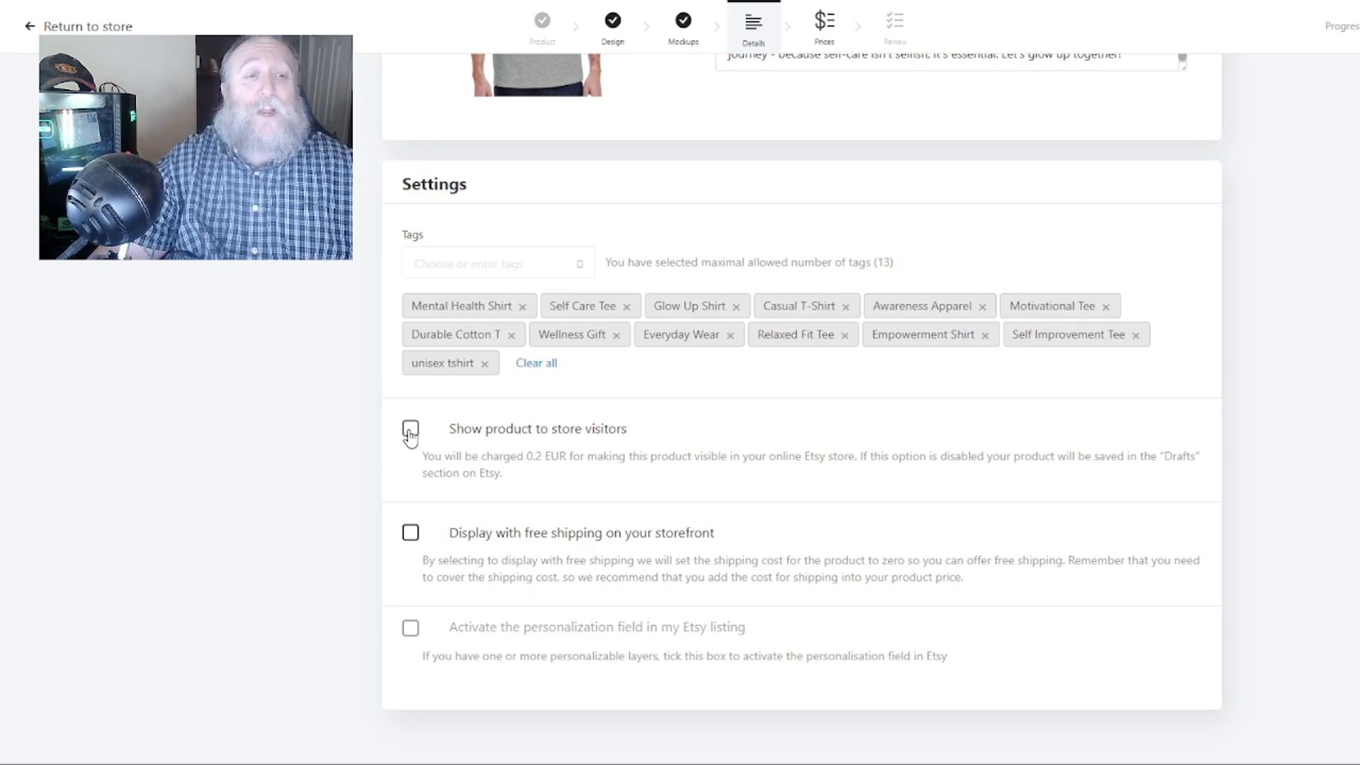
click(410, 432)
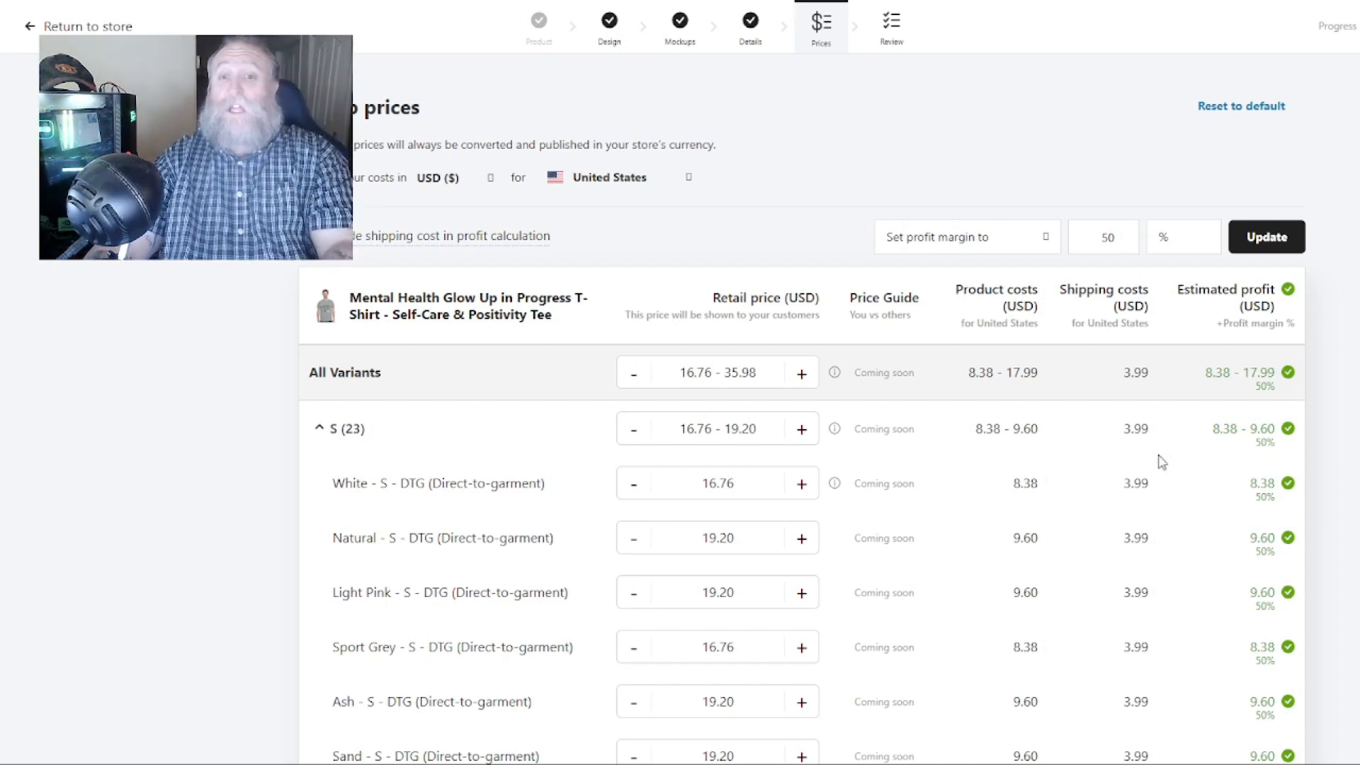
Set the profit margin for all T-shirt variants to 55% and update the retail prices.
scroll(881, 392, down, 1)
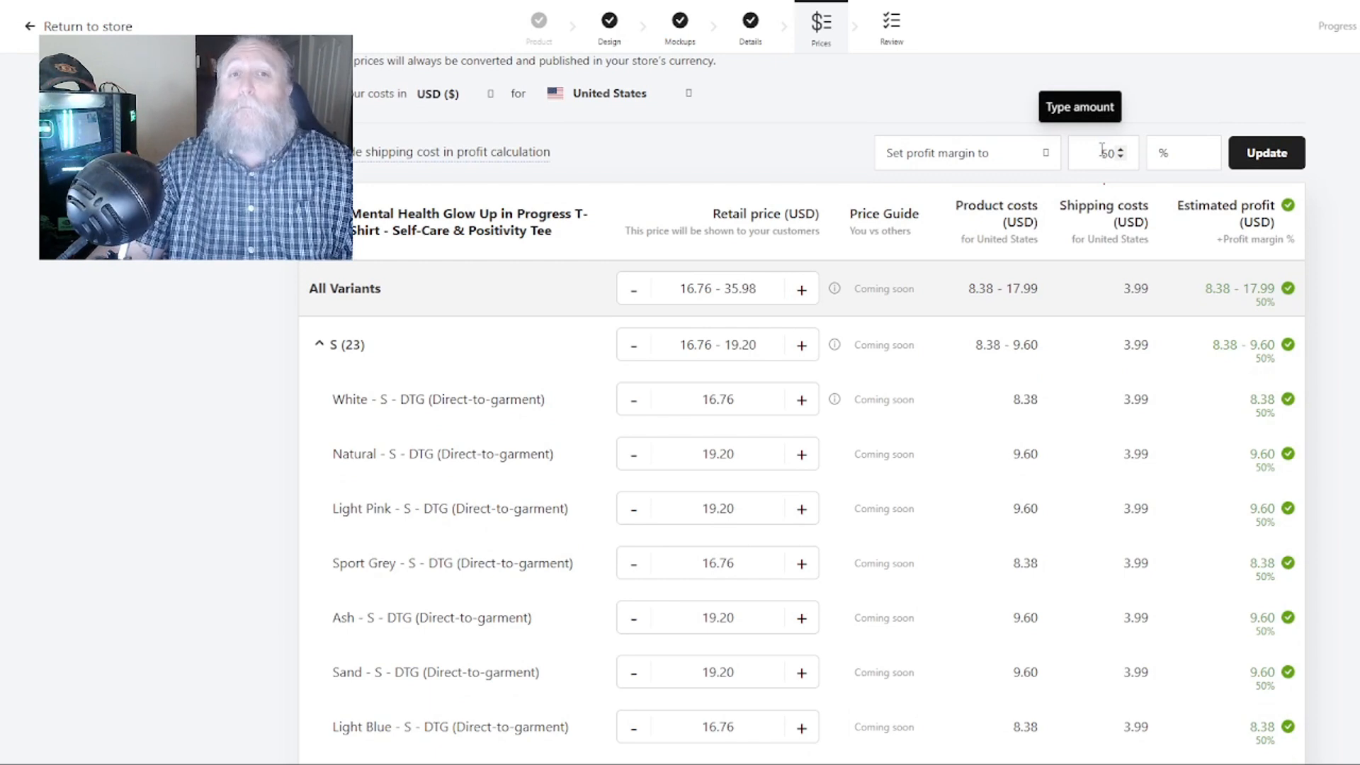
double_click(1102, 151)
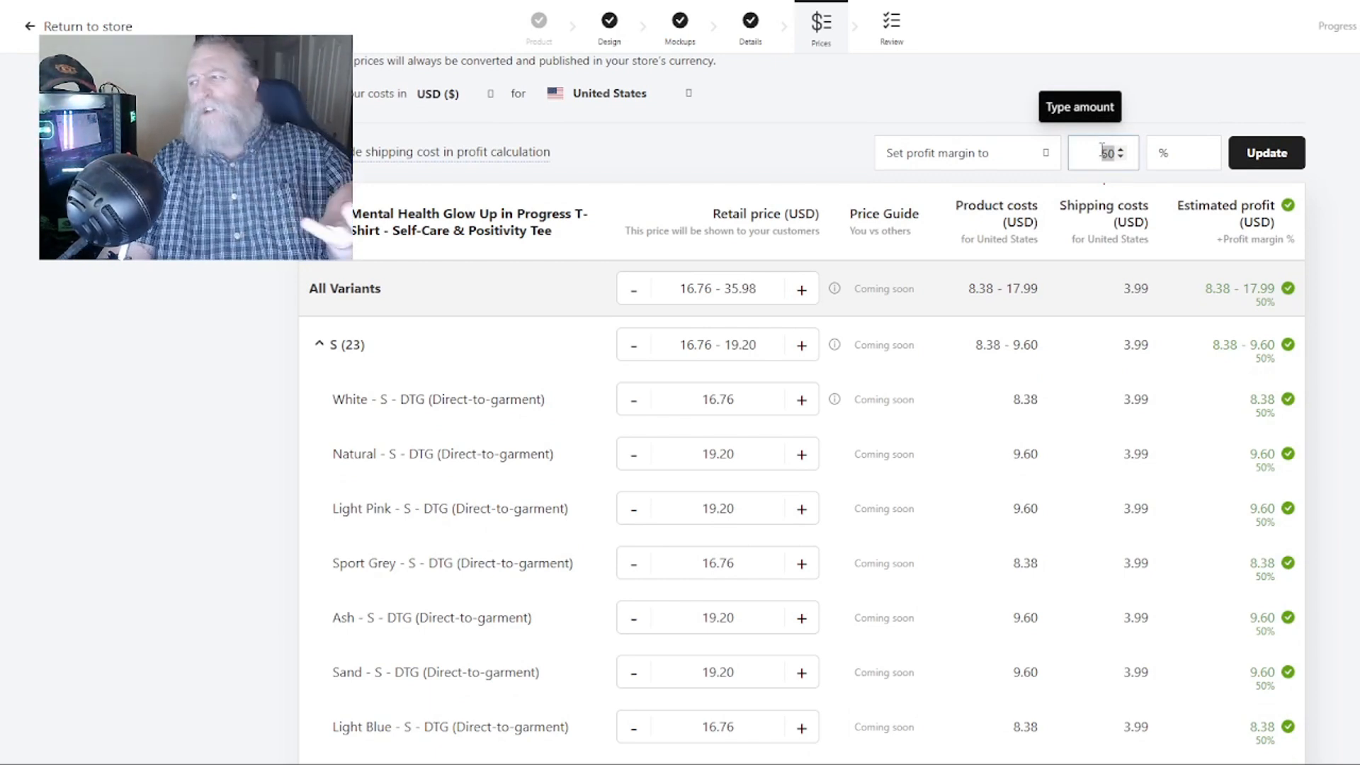
text(55)
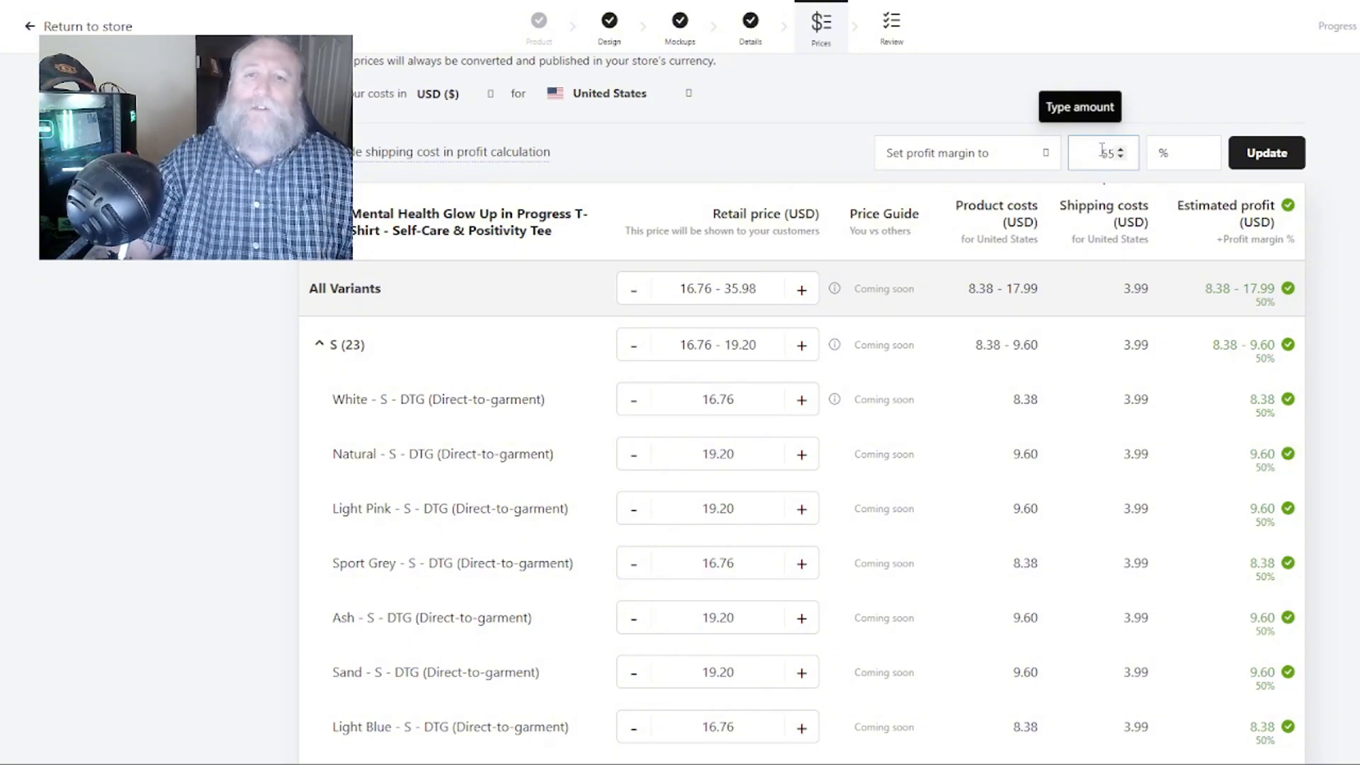
click(1267, 156)
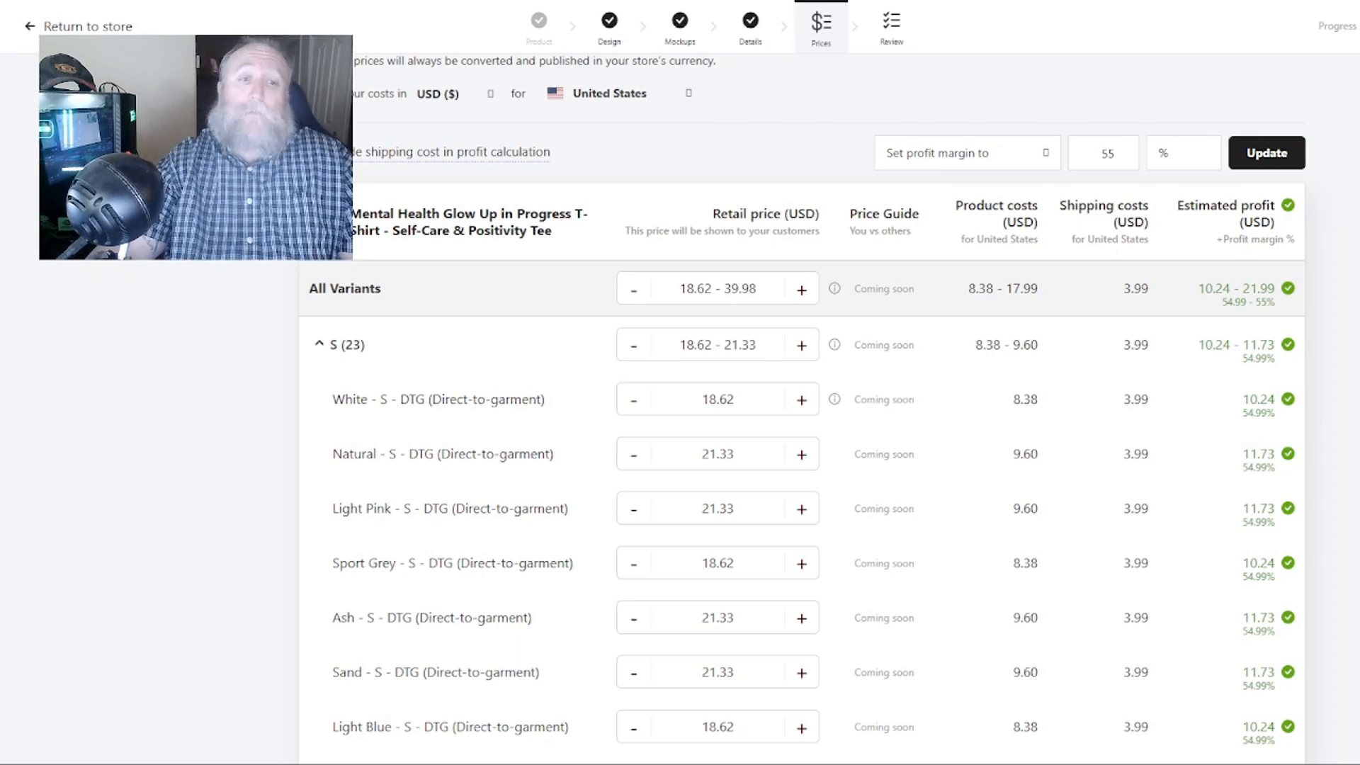
Try profit margins of 40% and 50% on all variants, updating the retail prices each time.
double_click(1106, 153)
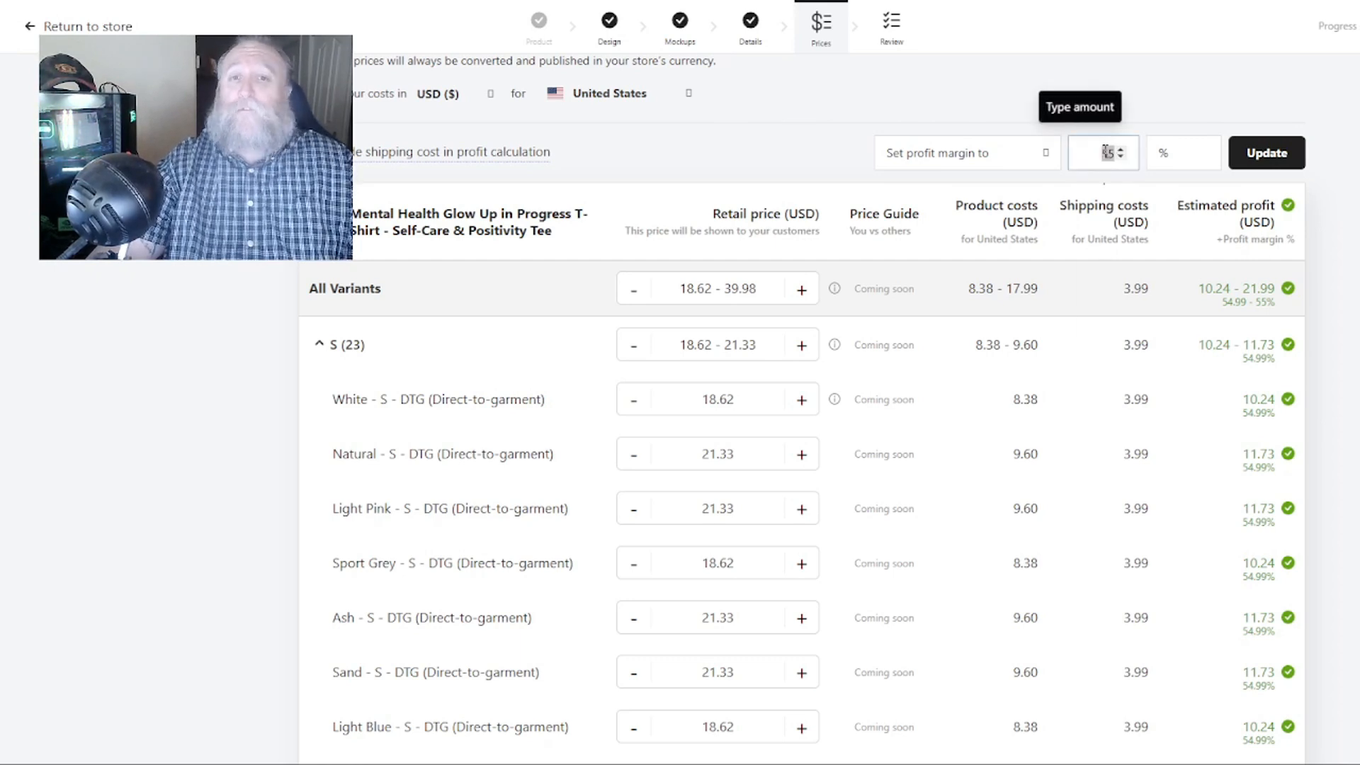
text(40)
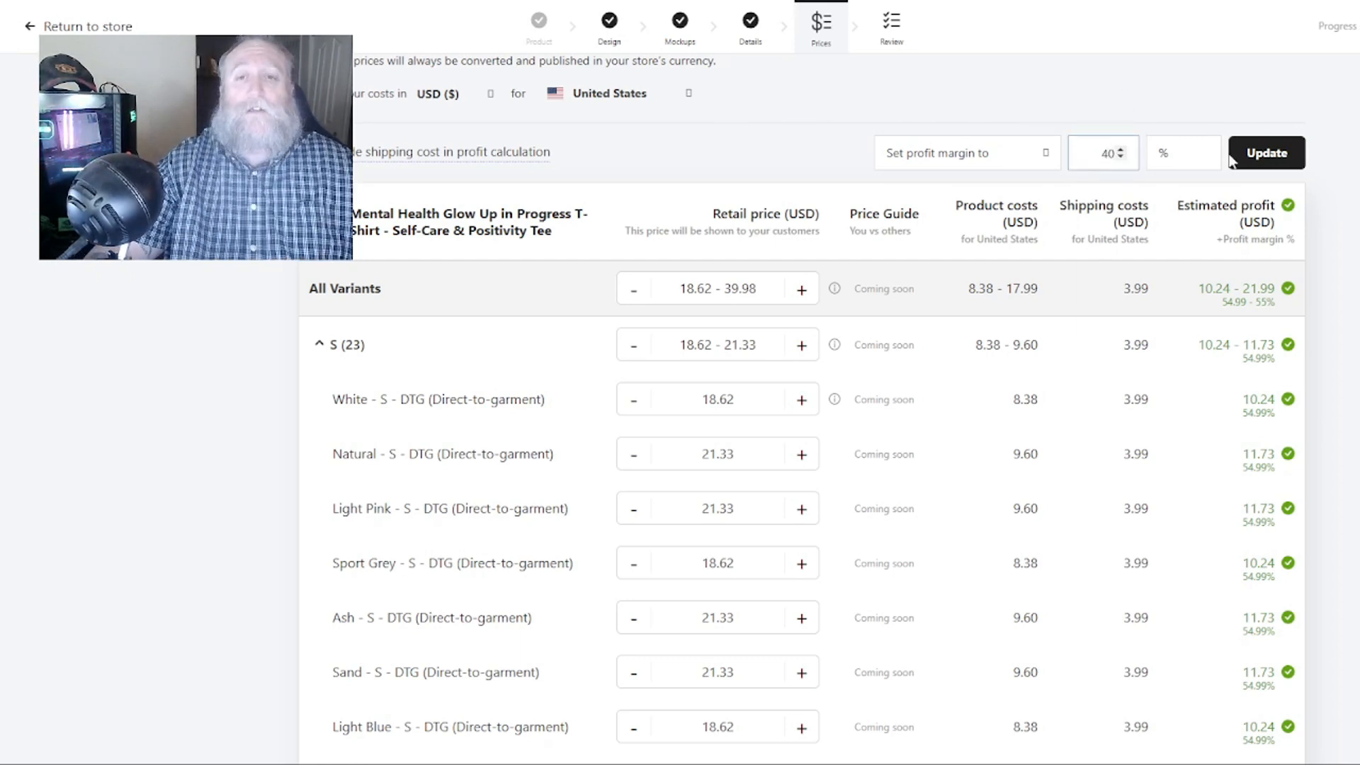
click(1286, 158)
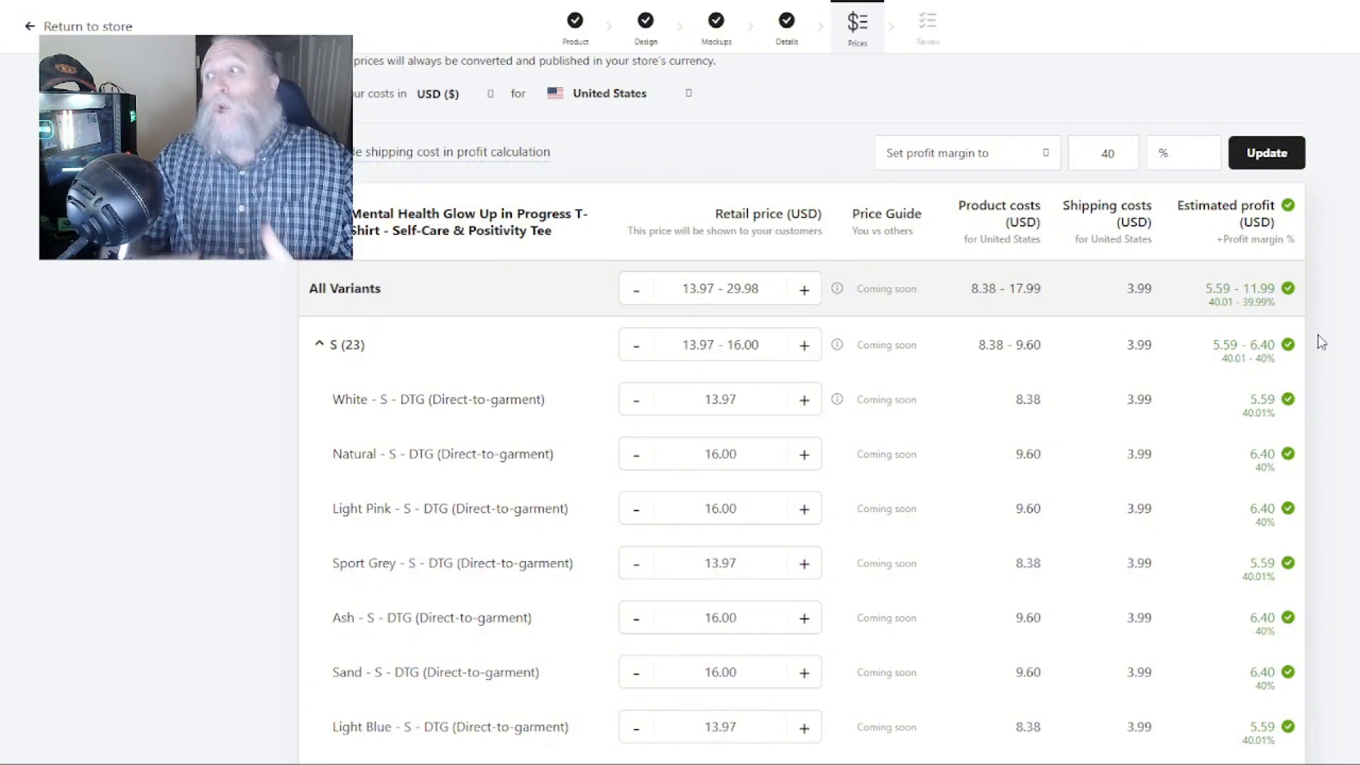
double_click(1105, 154)
text(50)
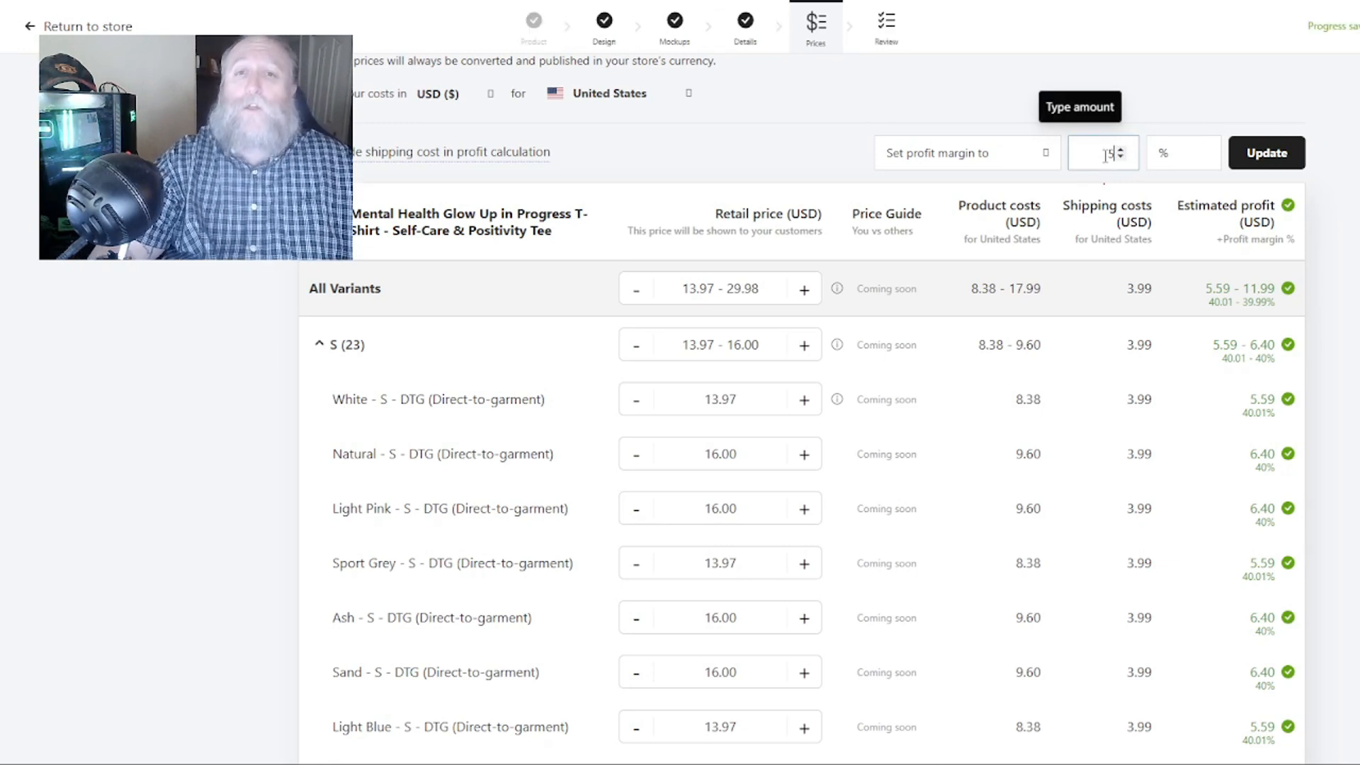
click(1257, 159)
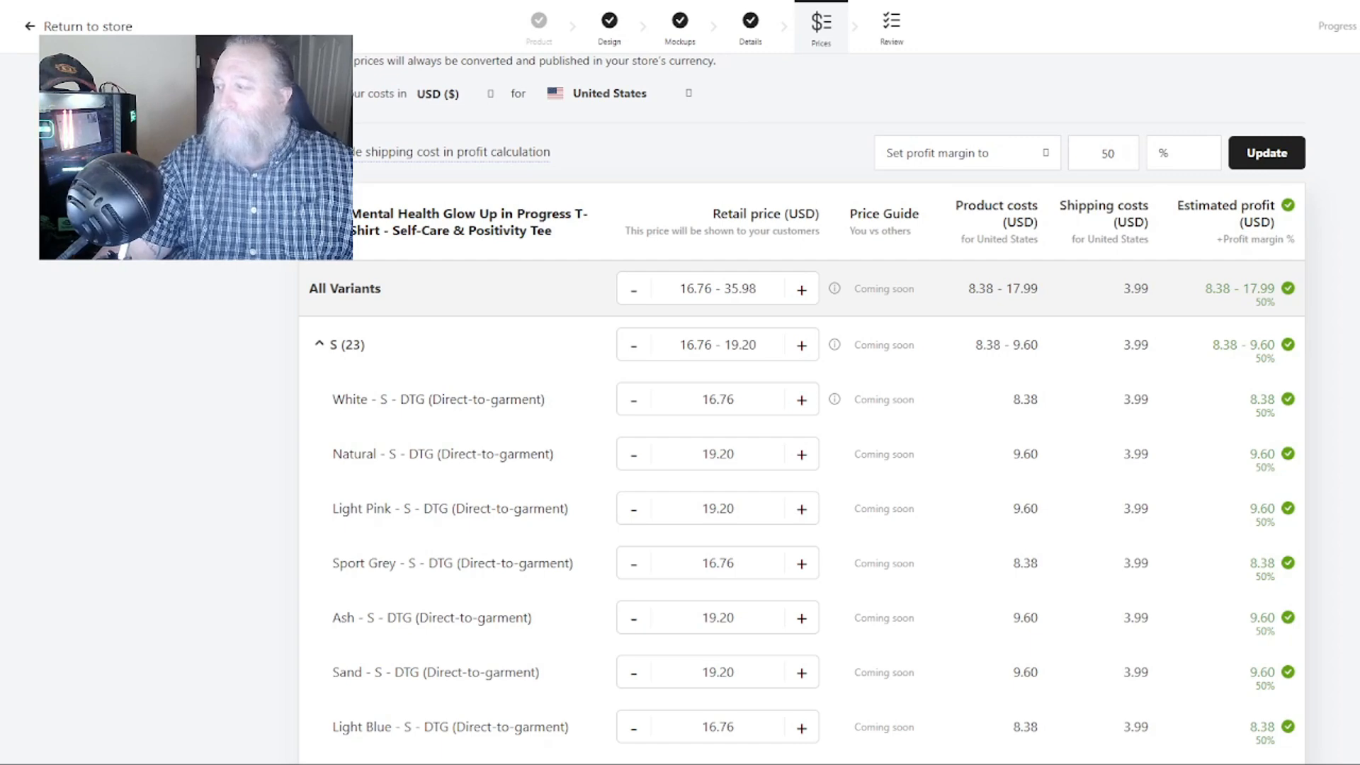
Continue to the review stage and check the variants' colors, sizes, retail prices, estimated profits and delivery regions.
scroll(801, 404, down, 20)
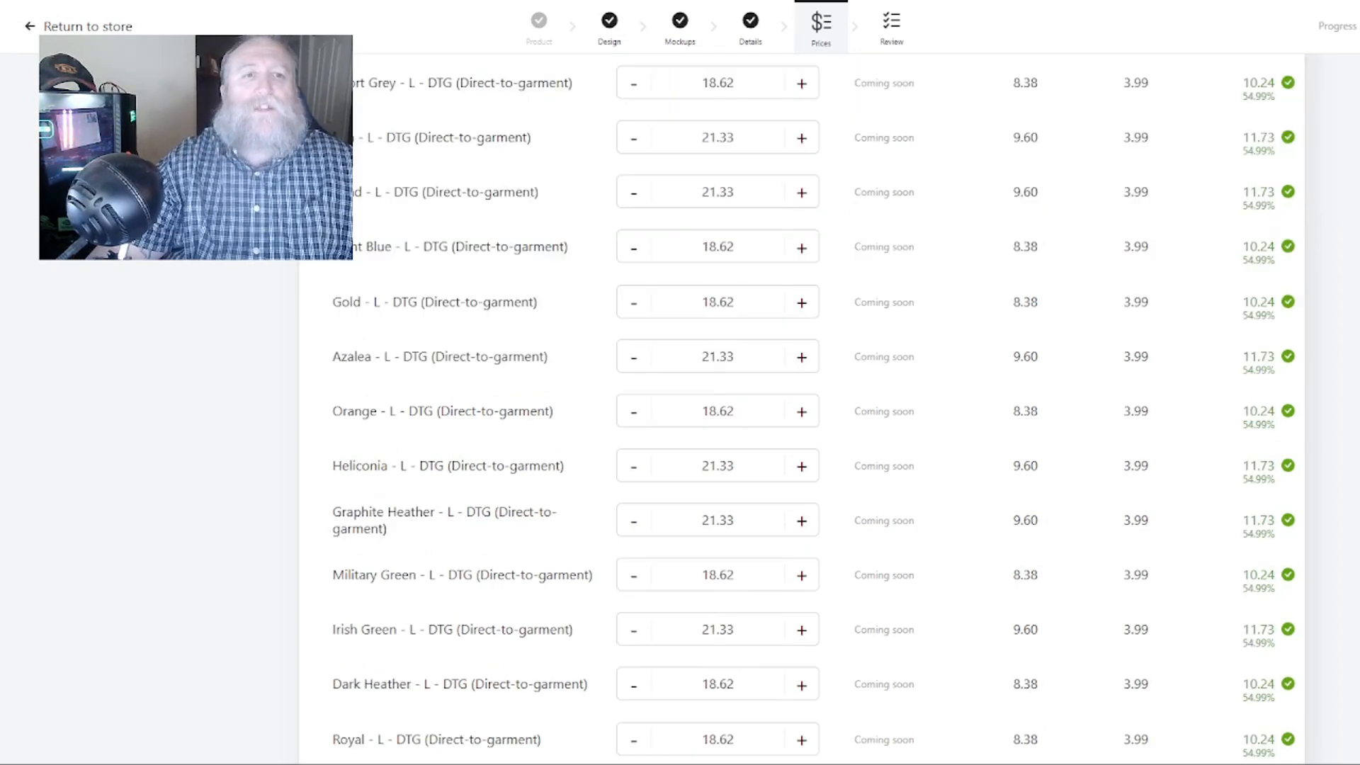
scroll(1232, 279, down, 20)
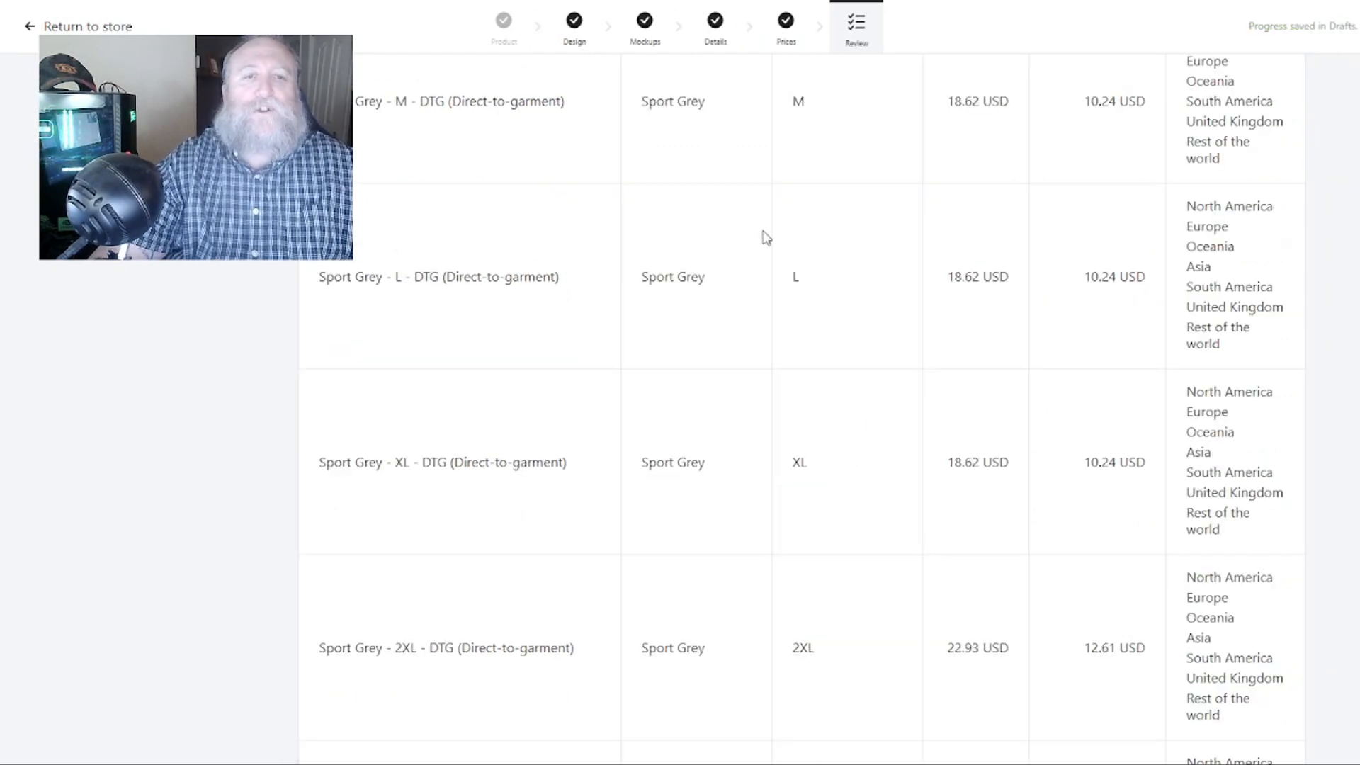
scroll(886, 262, up, 20)
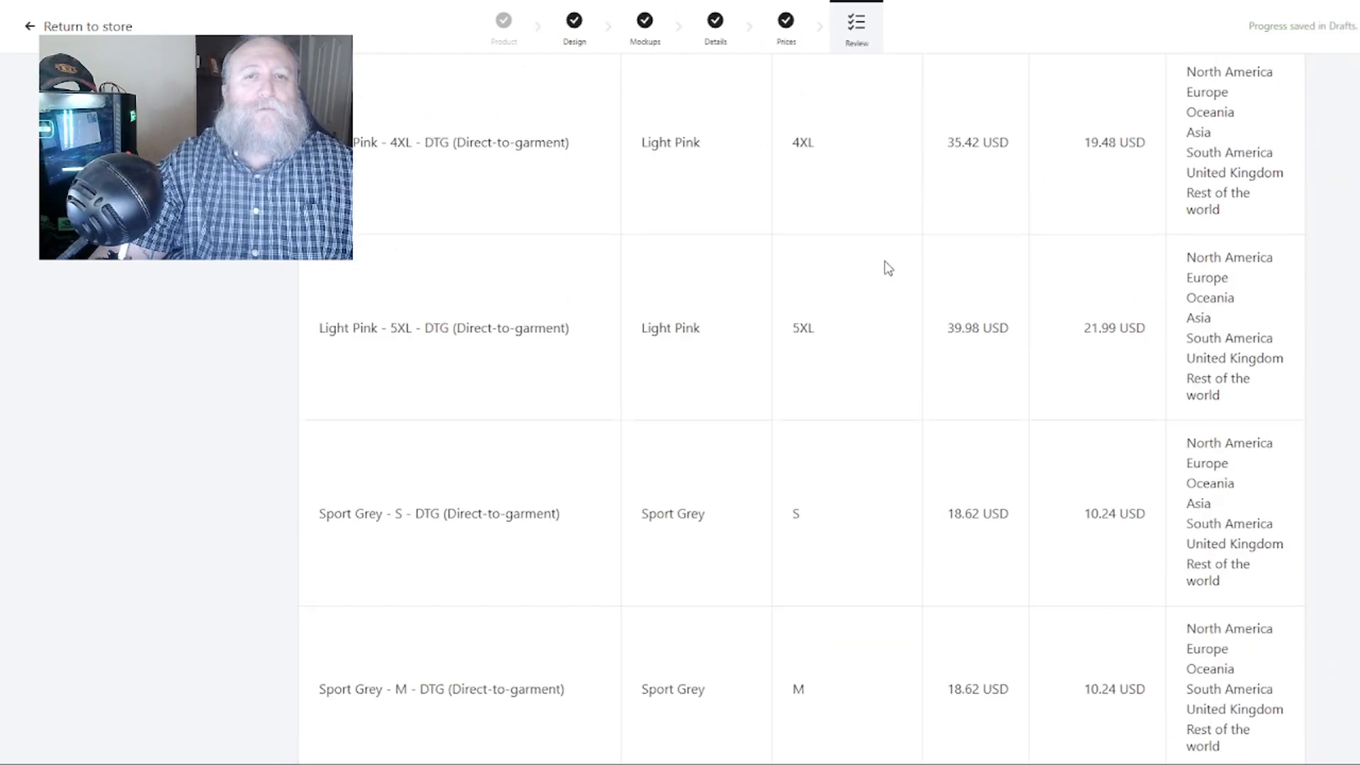
scroll(896, 282, up, 20)
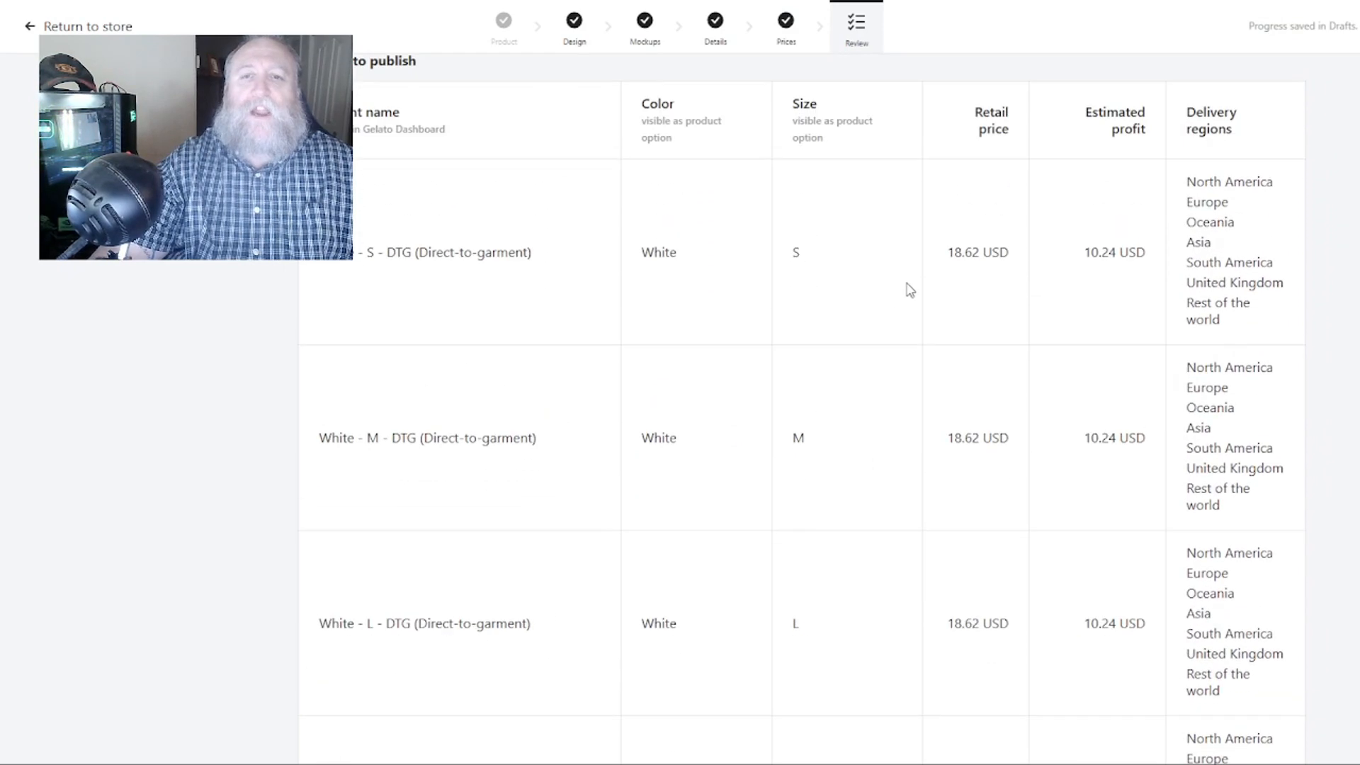
scroll(919, 293, down, 8)
scroll(942, 295, up, 8)
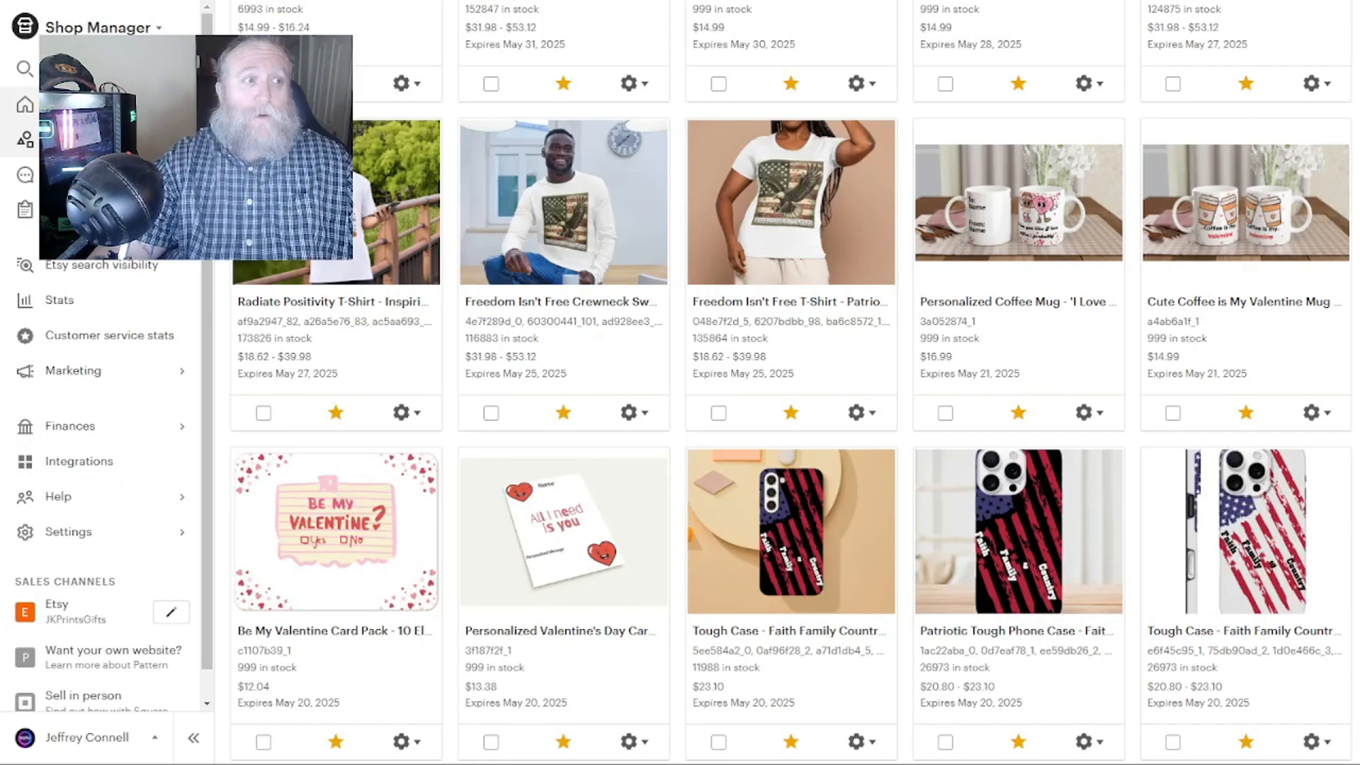
Switch to the Etsy Shop Manager, refresh the listings and open the new Mental Health Glow Up T-shirt listing for editing.
scroll(547, 180, up, 5)
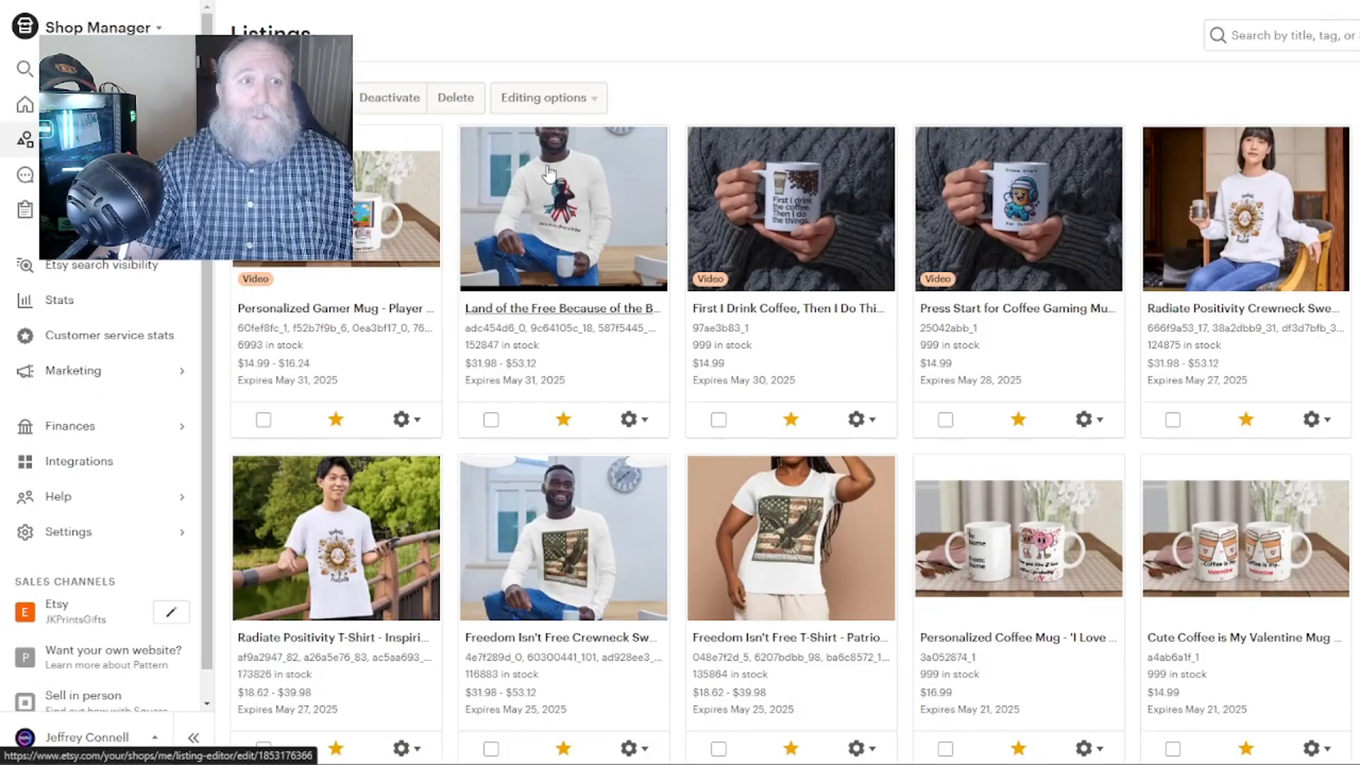
key(F5)
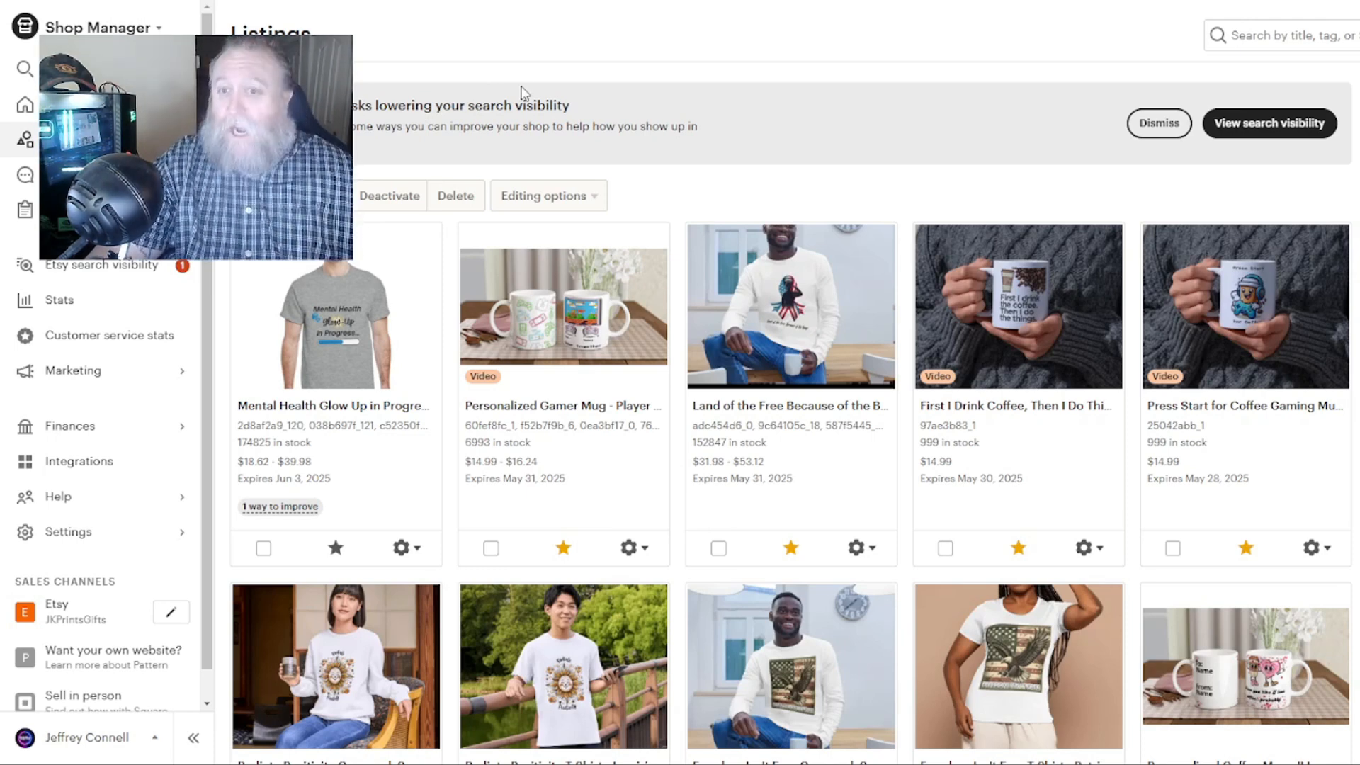
click(406, 547)
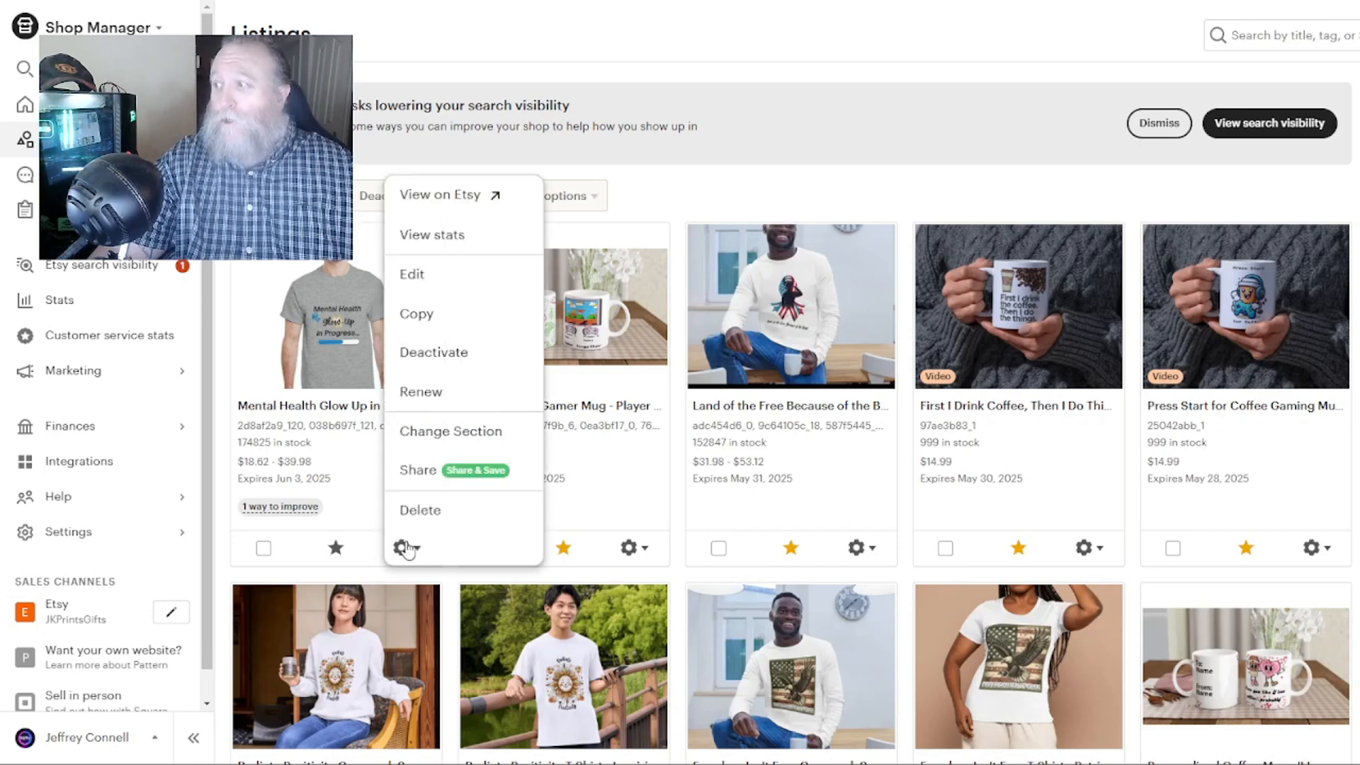
click(443, 275)
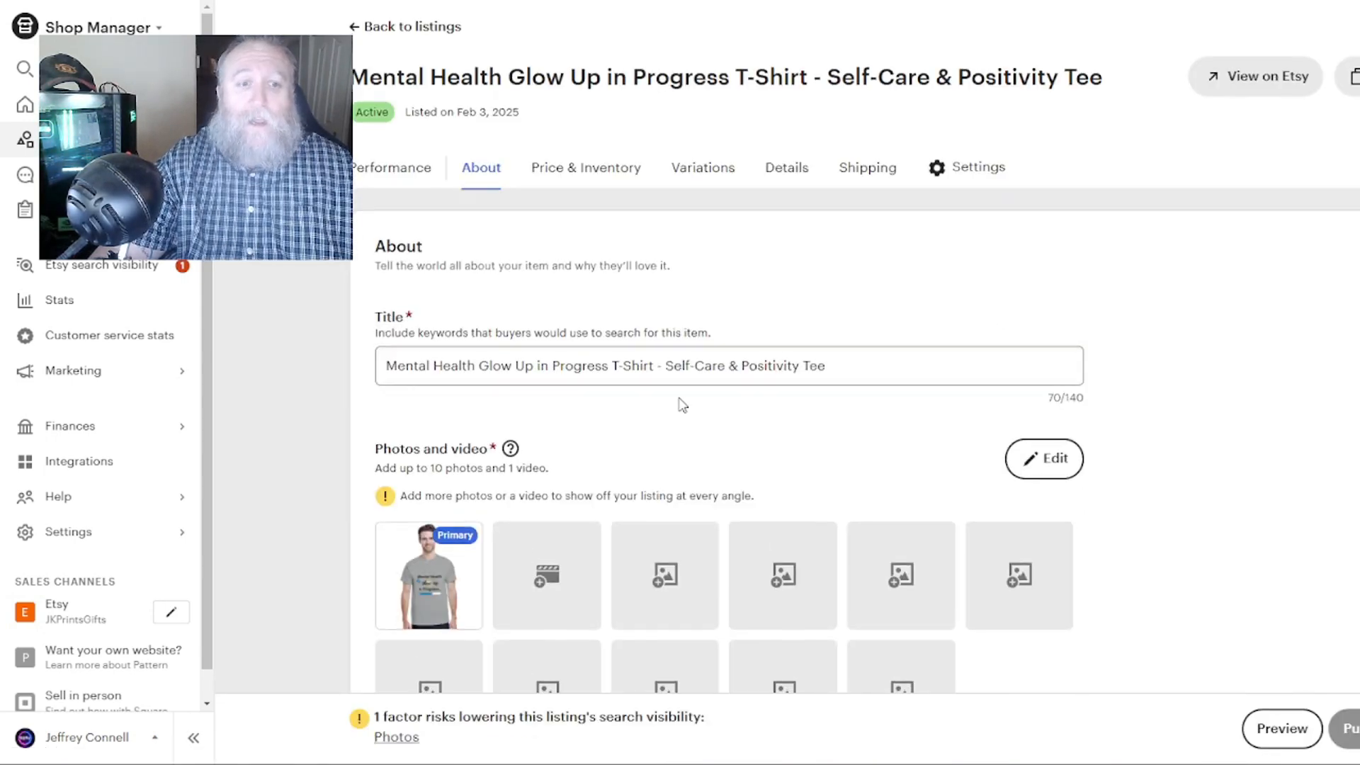
Examine the listing's title, photos and video slots, and return to the shop's listings.
scroll(676, 414, down, 2)
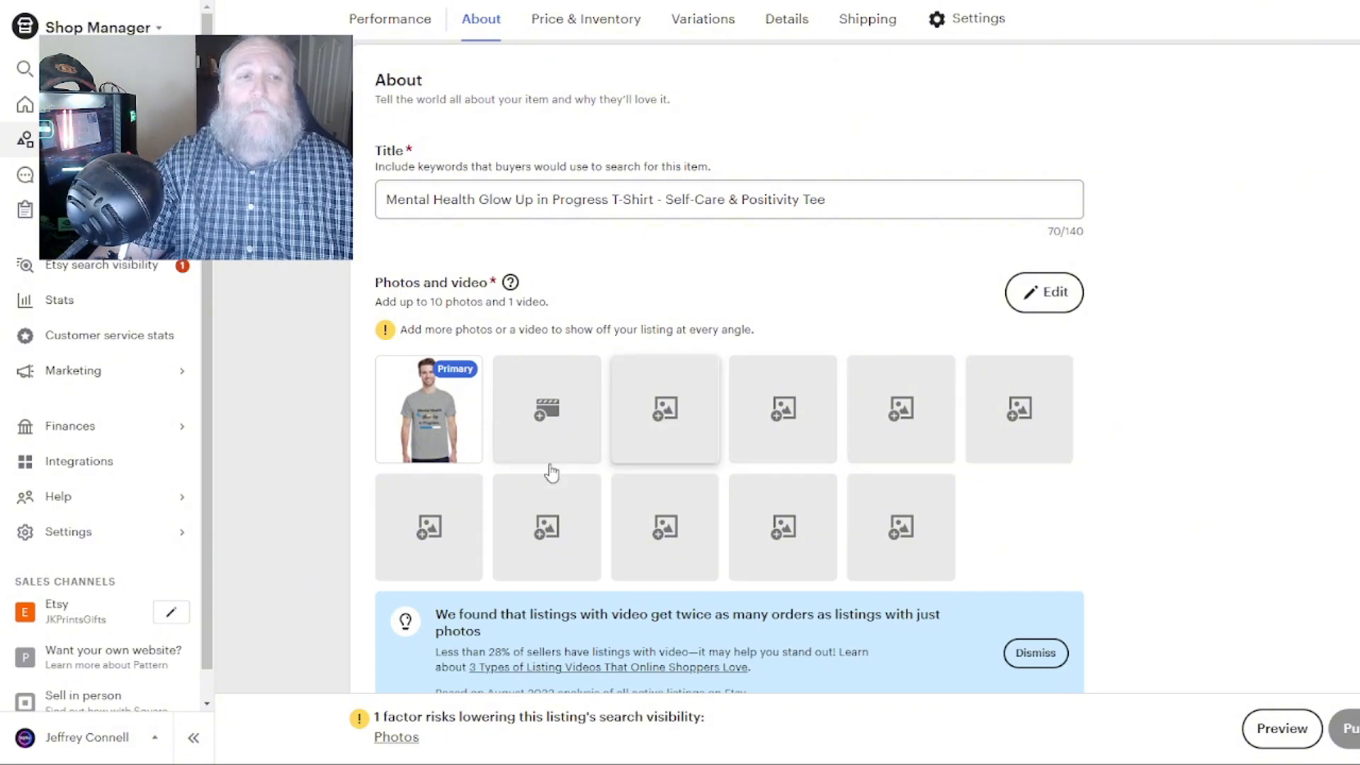
scroll(1154, 477, down, 4)
scroll(1119, 471, up, 7)
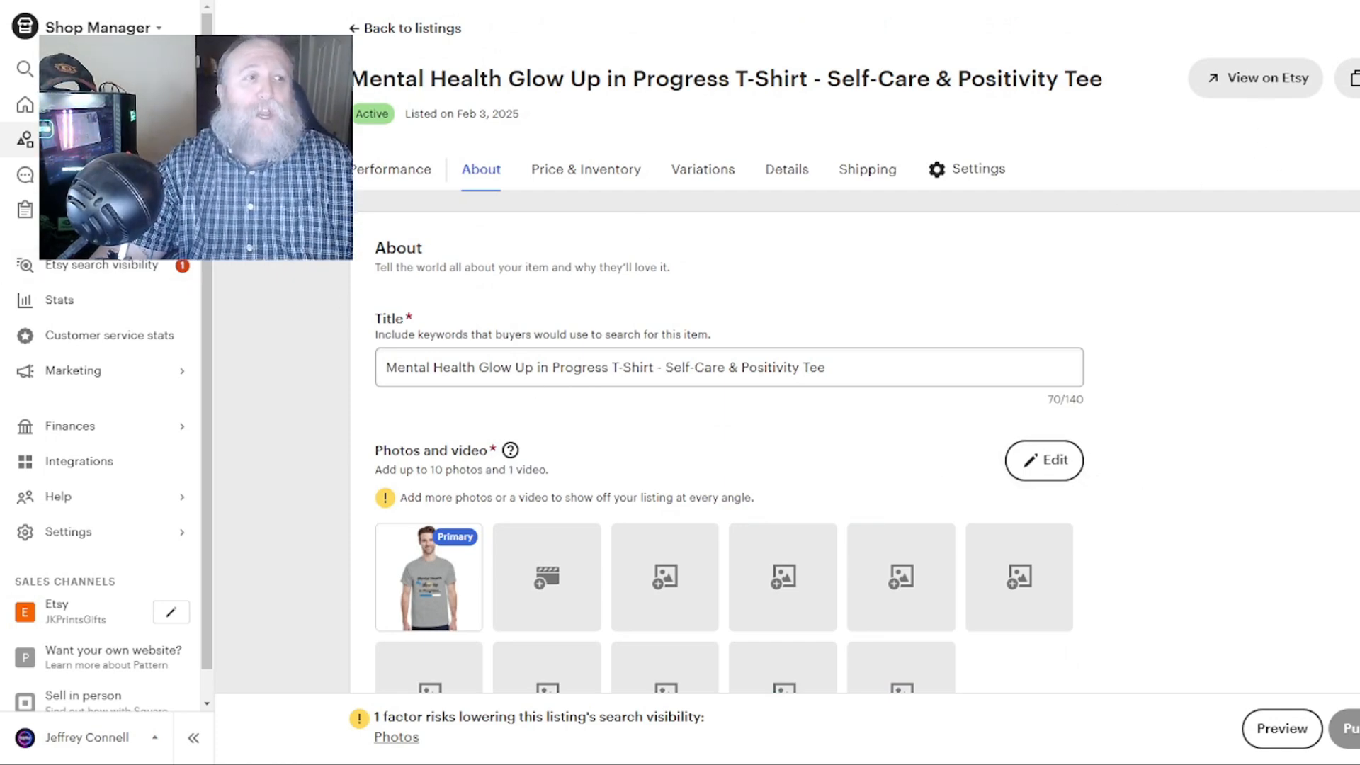
click(70, 139)
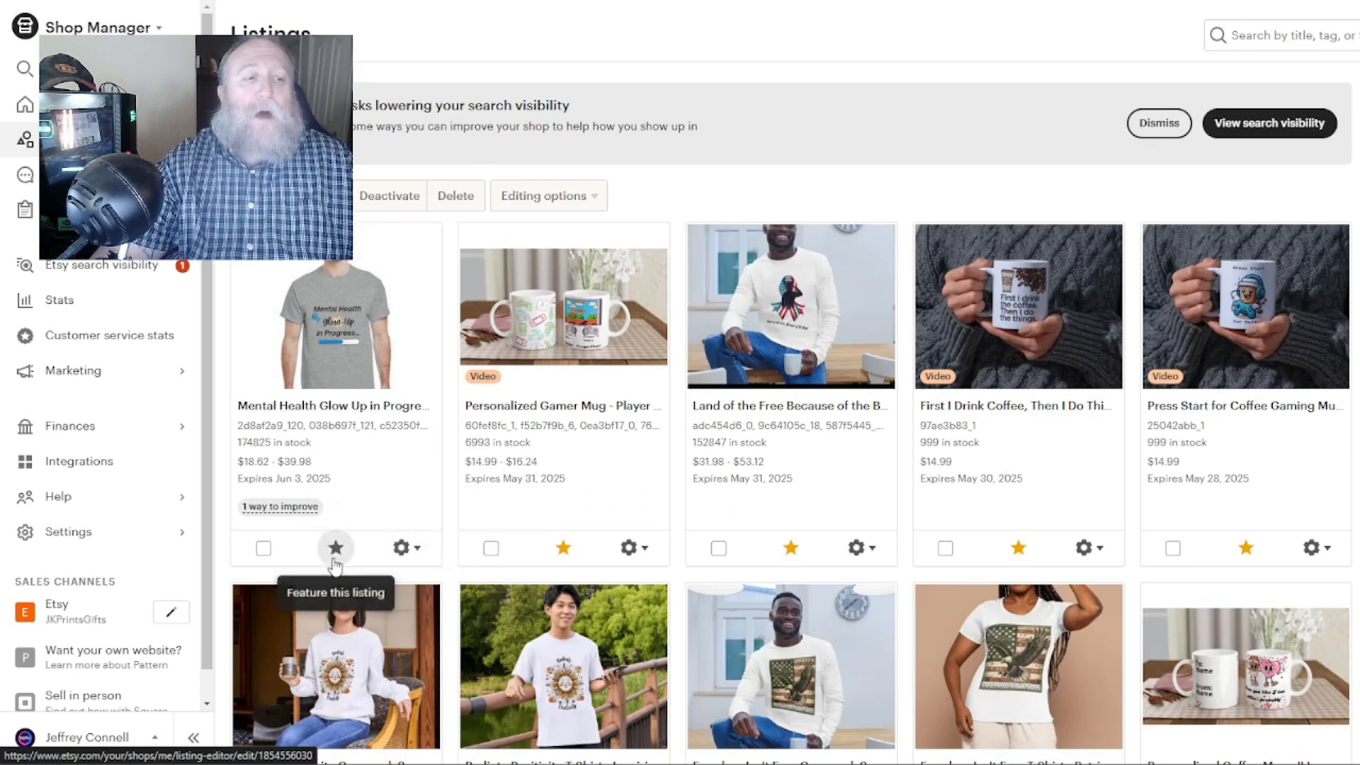
Feature the Mental Health Glow Up T-shirt listing and change its shop section to Tshirts.
click(336, 552)
click(403, 550)
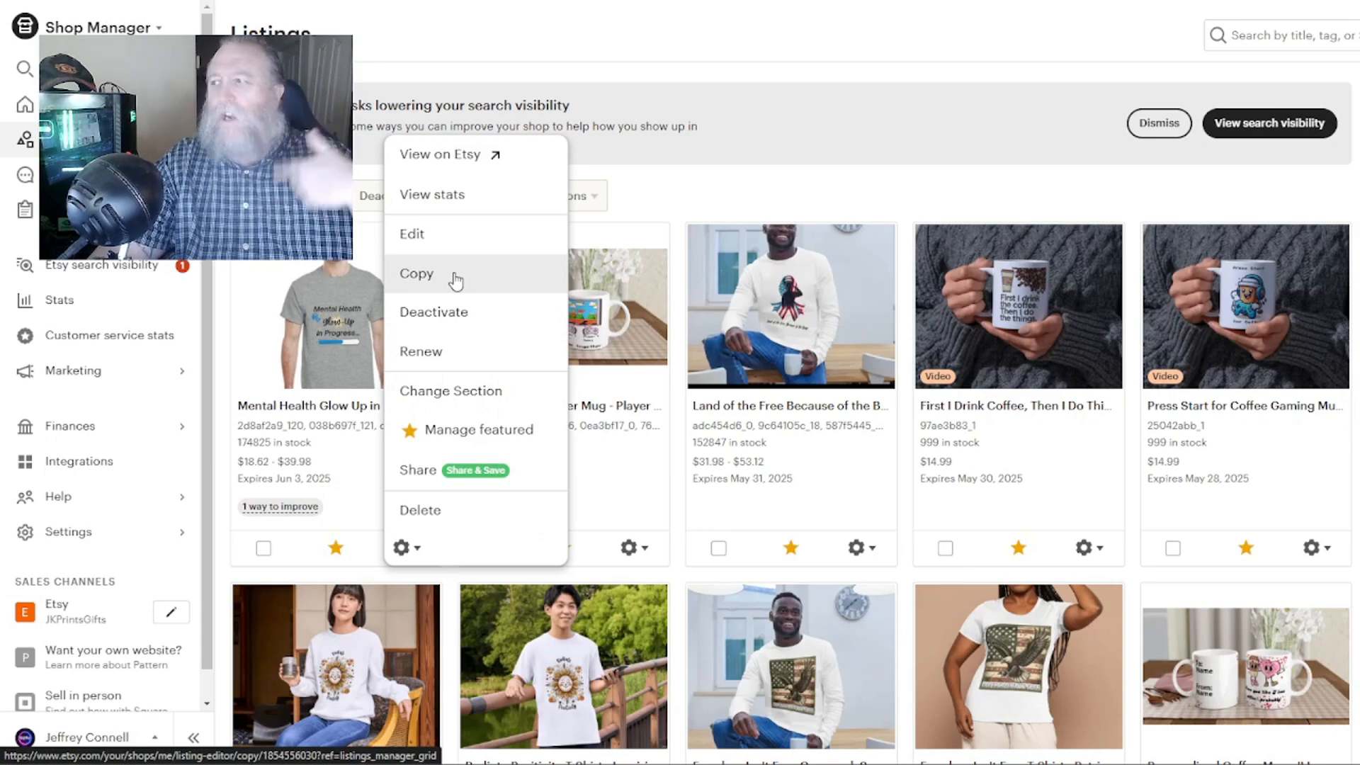
click(450, 394)
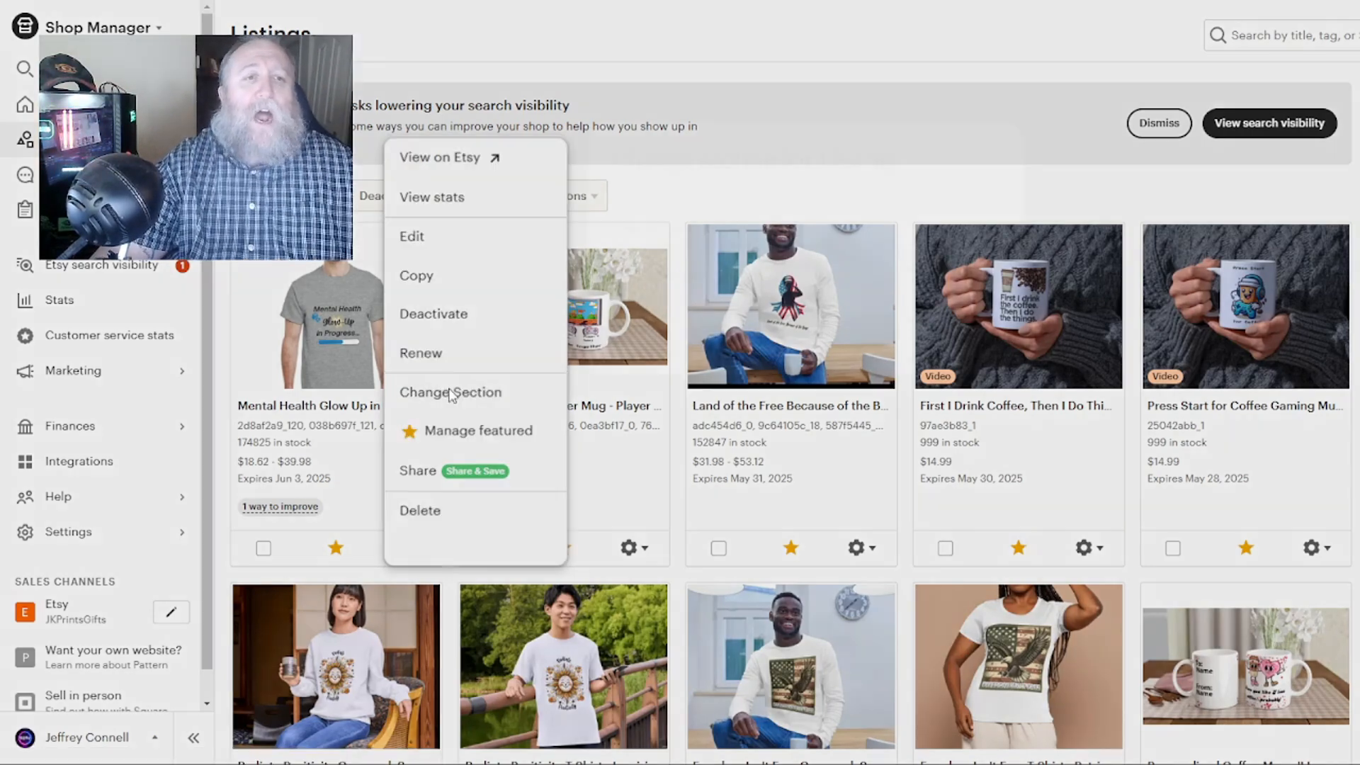
click(900, 231)
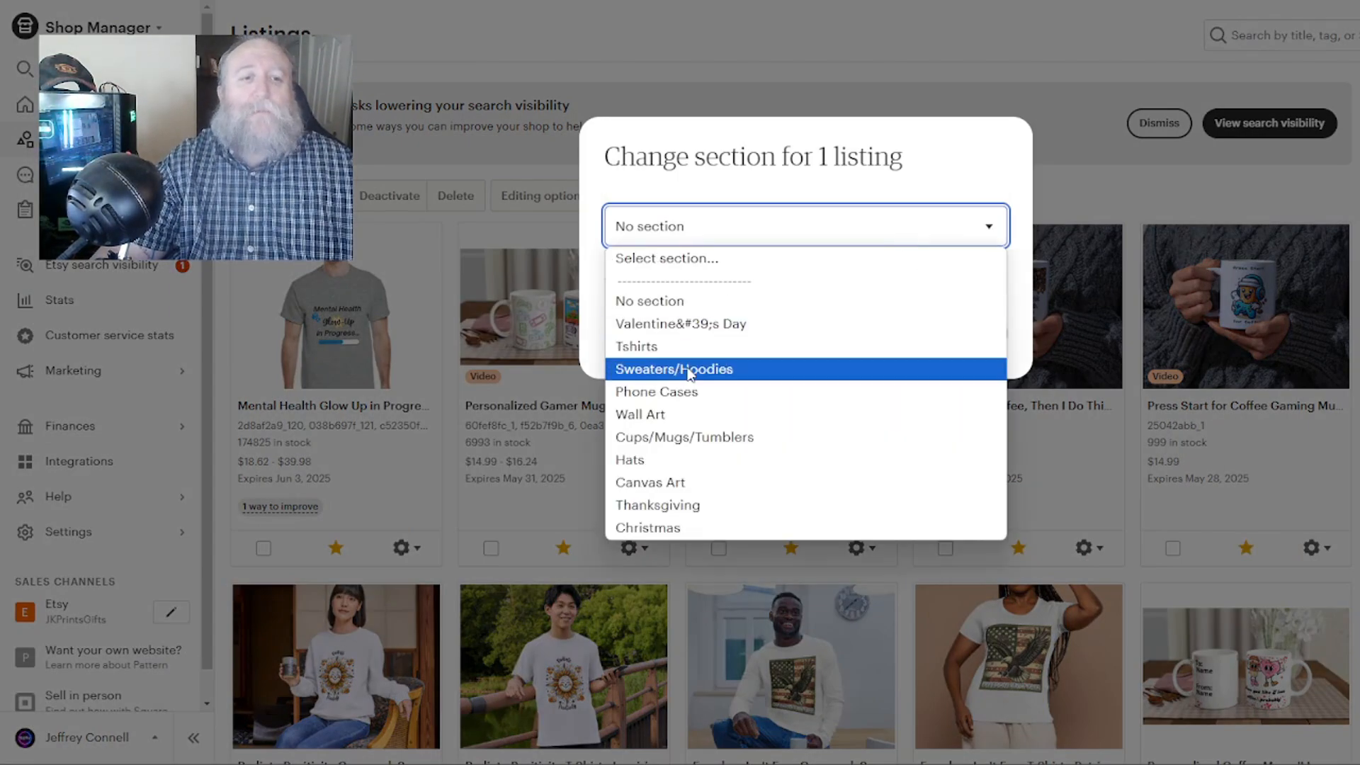
click(680, 345)
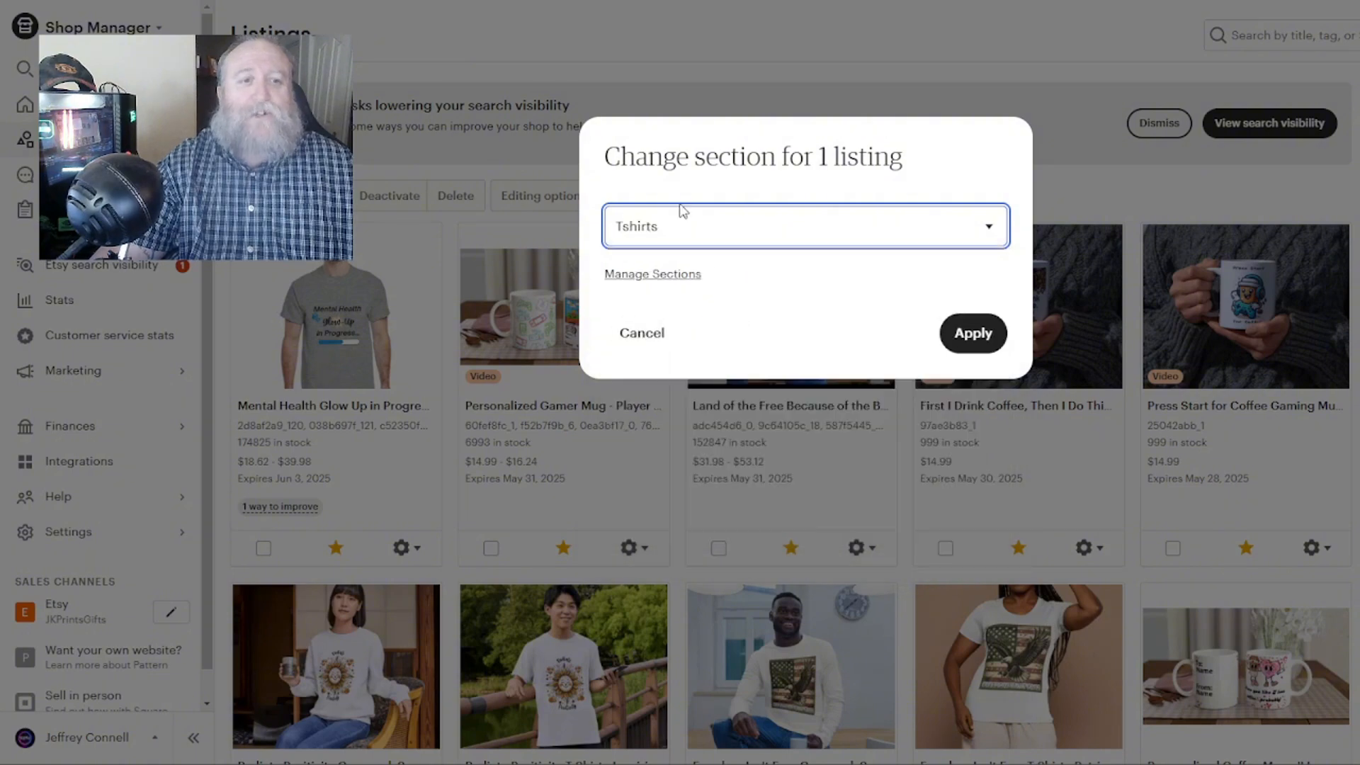
click(958, 334)
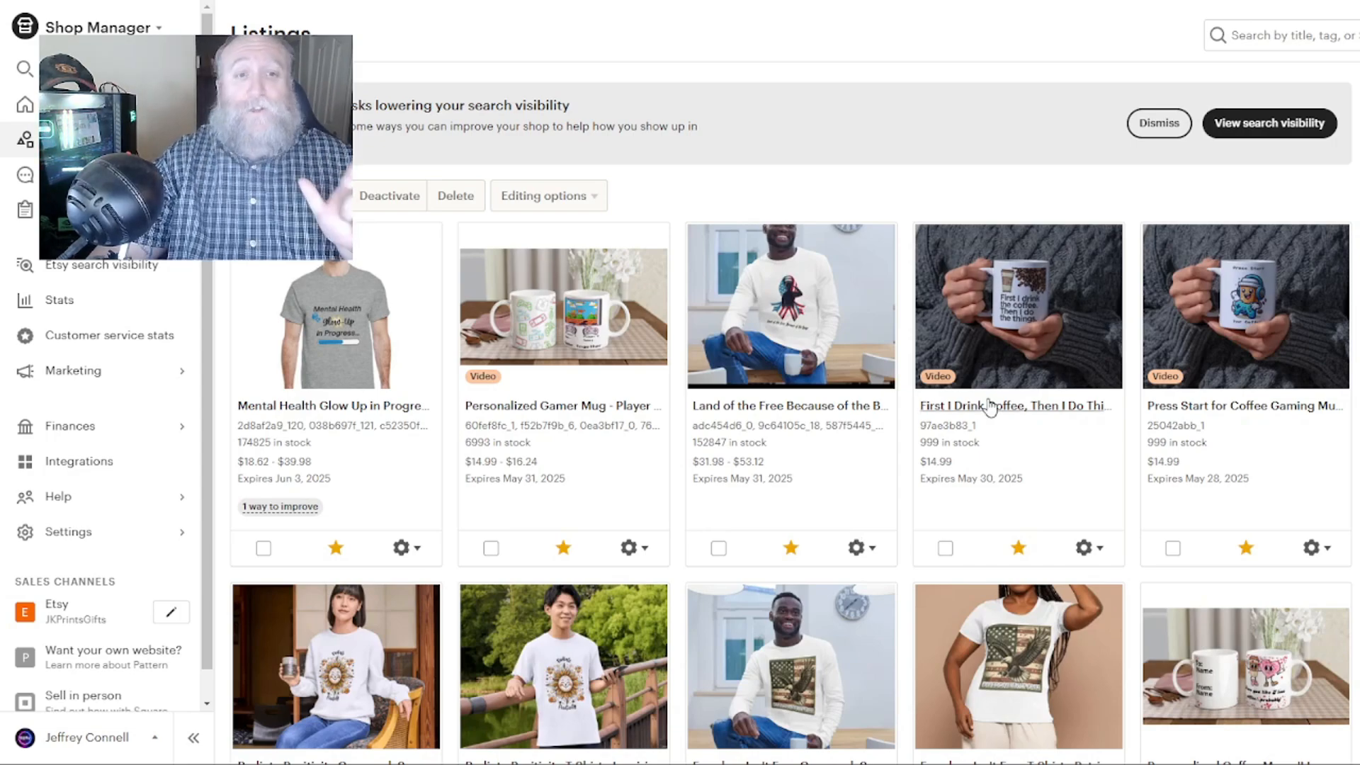
Look through the shop's other listings and open the Mental Health Glow Up T-shirt's public page on Etsy.
scroll(871, 425, down, 10)
scroll(871, 453, down, 4)
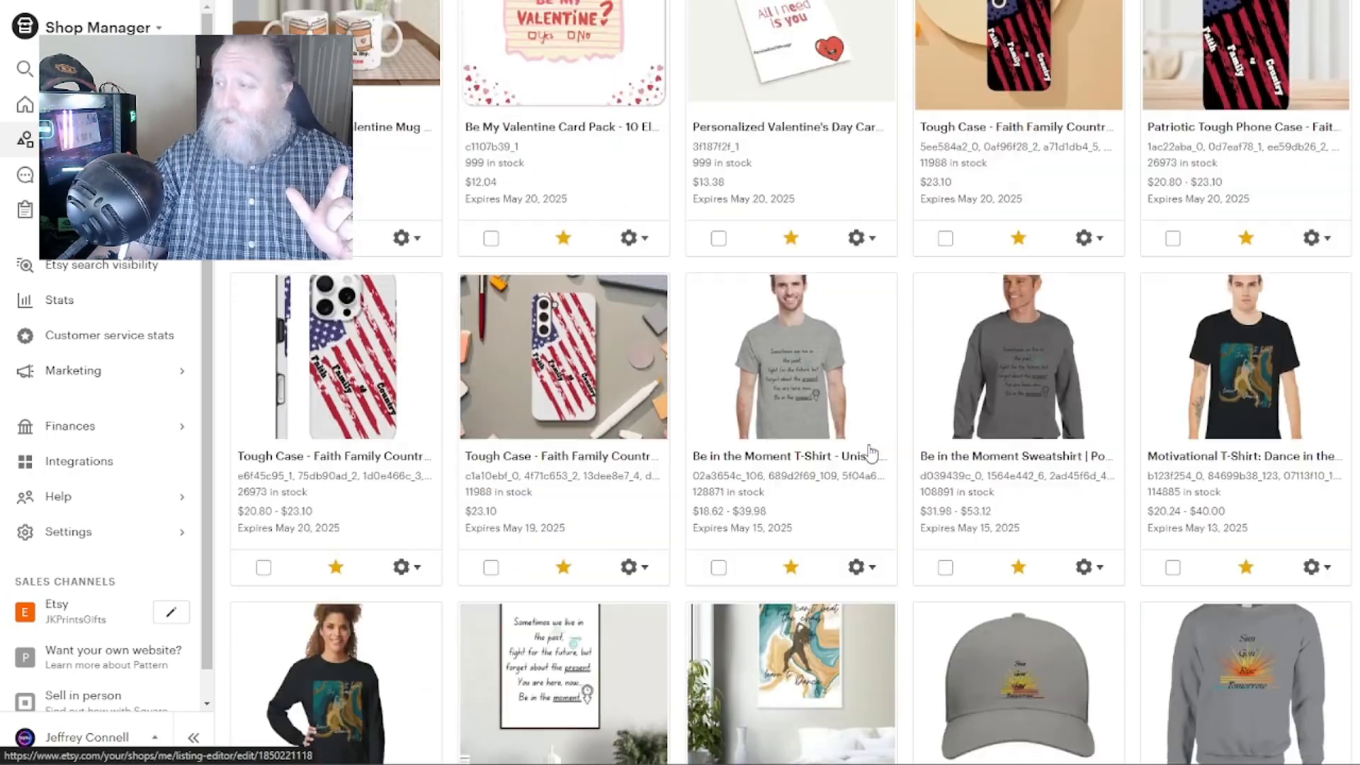
scroll(871, 456, up, 15)
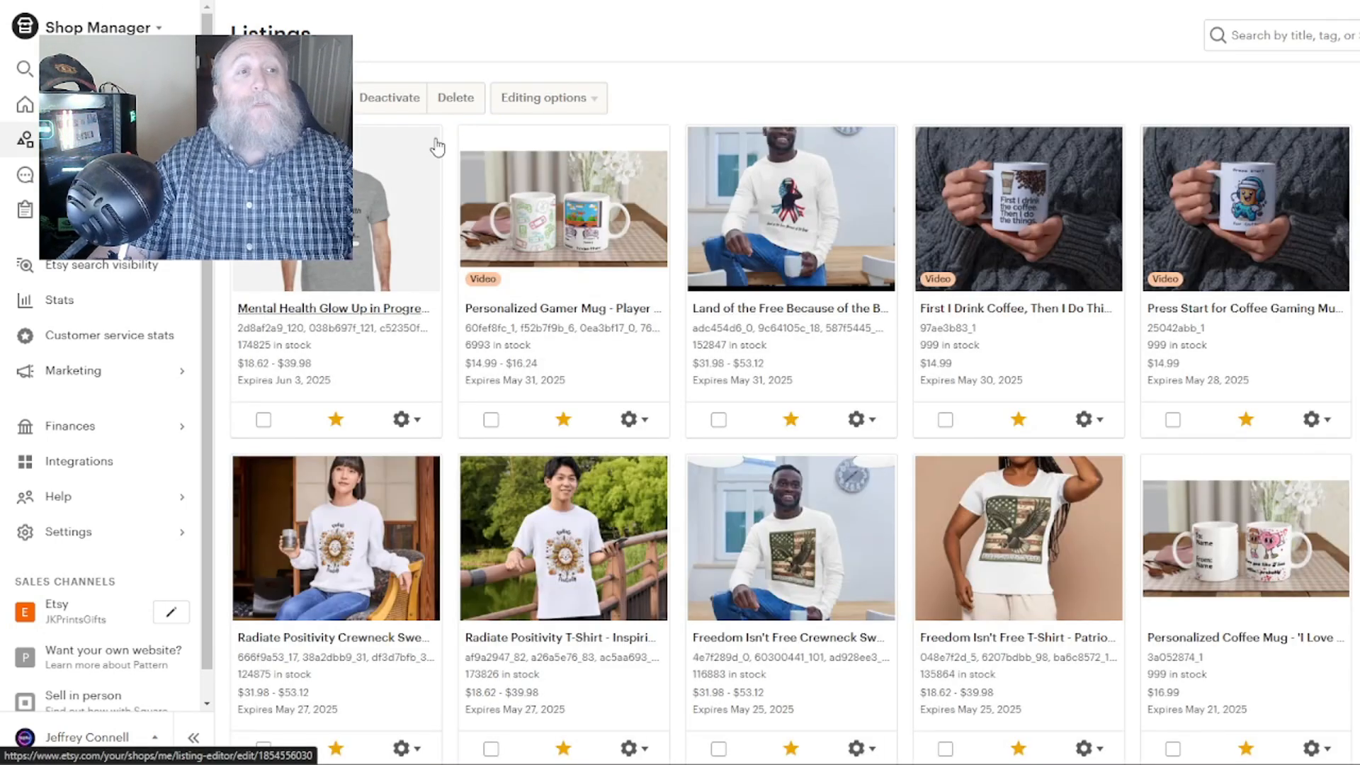
click(400, 421)
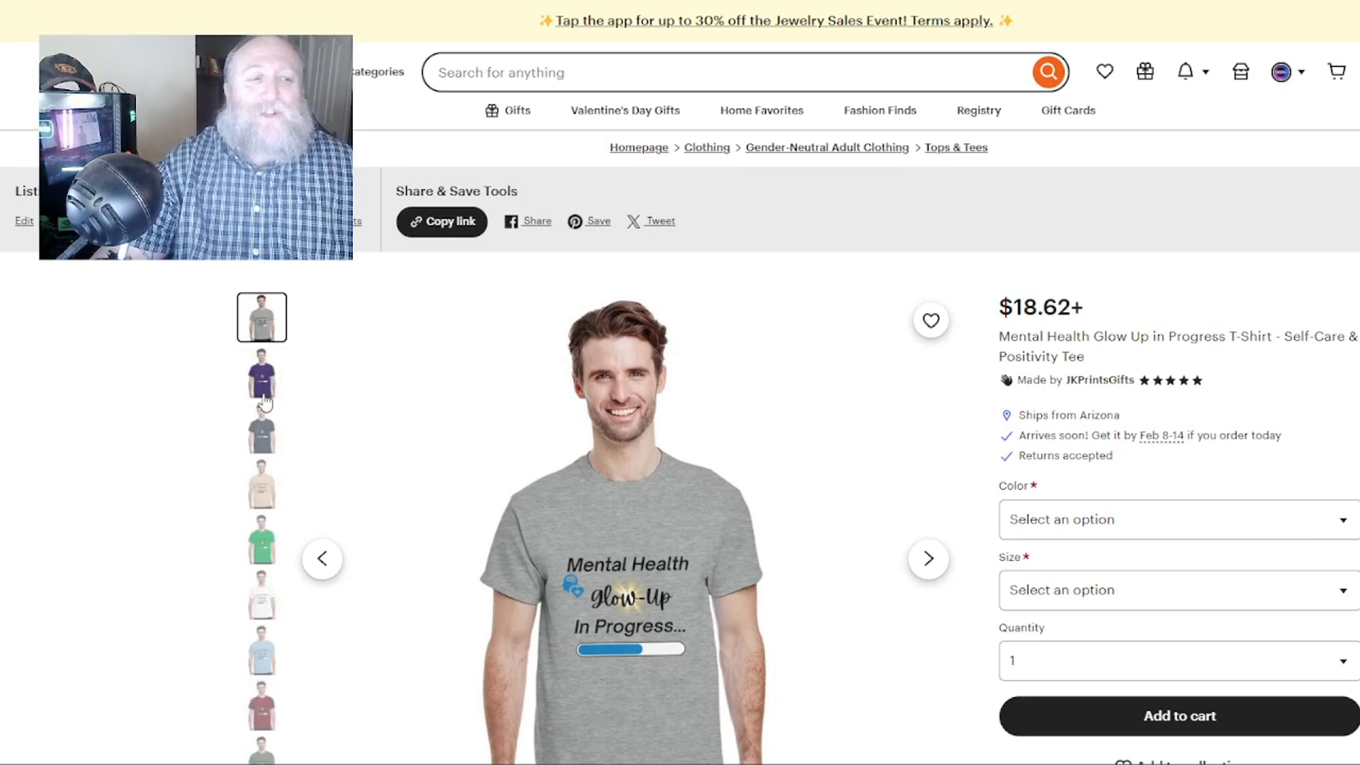
Preview the purple, navy, sand, green and grey mockup photos, and close the page to return to the listings.
click(266, 391)
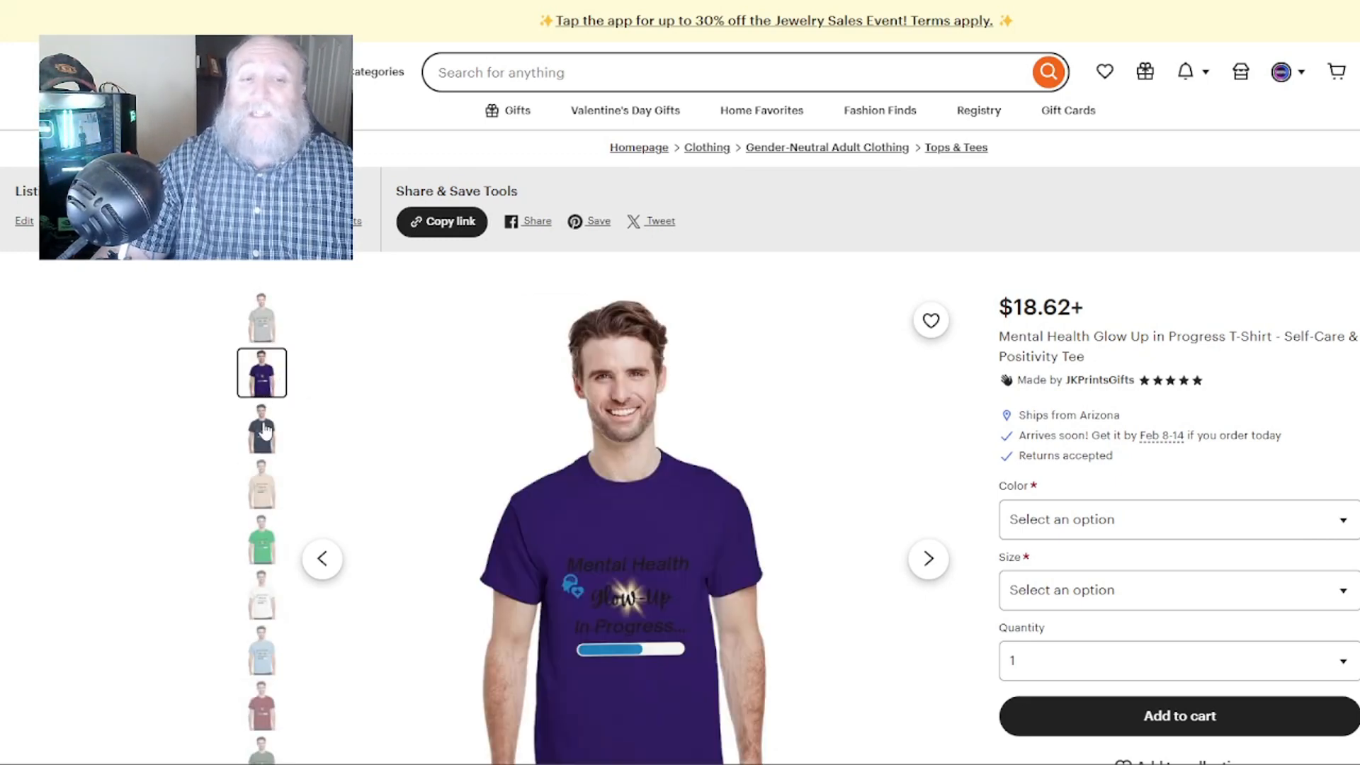
click(265, 430)
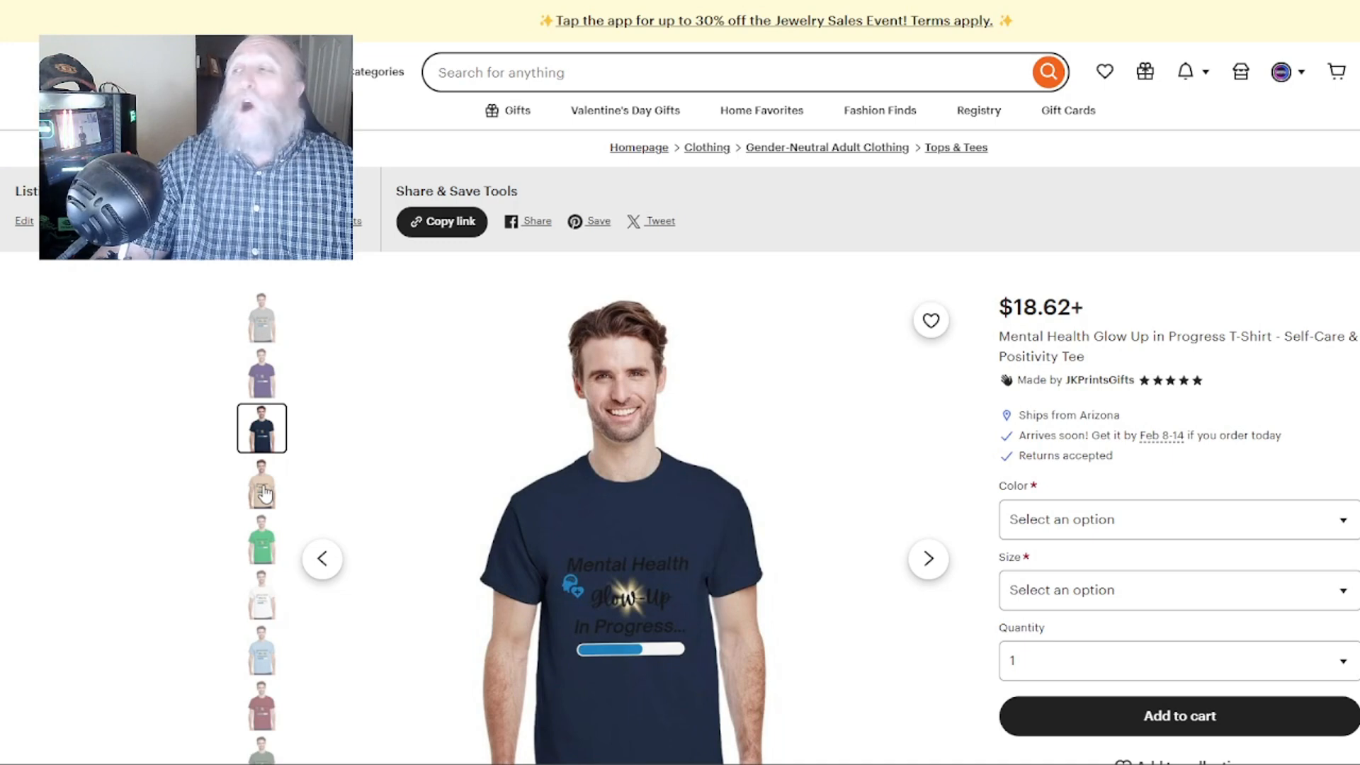
click(264, 494)
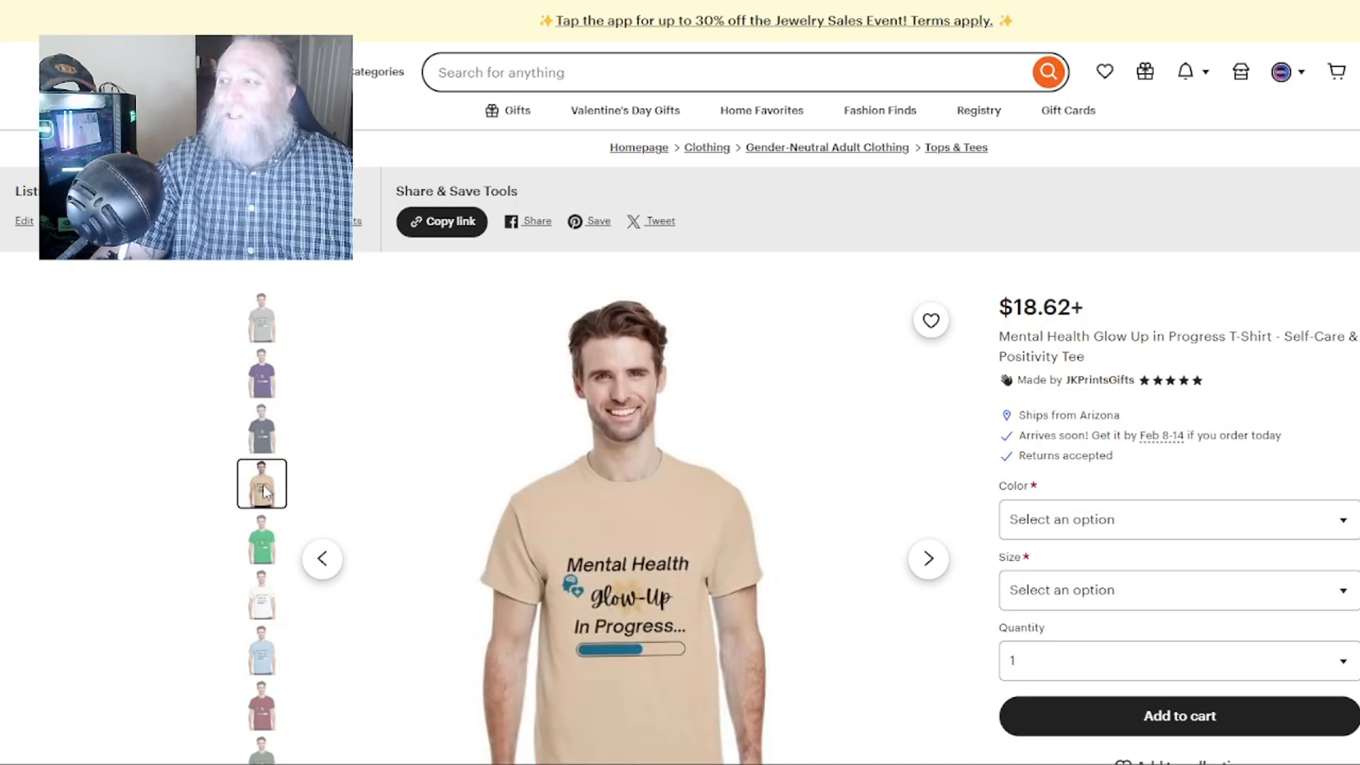
click(260, 530)
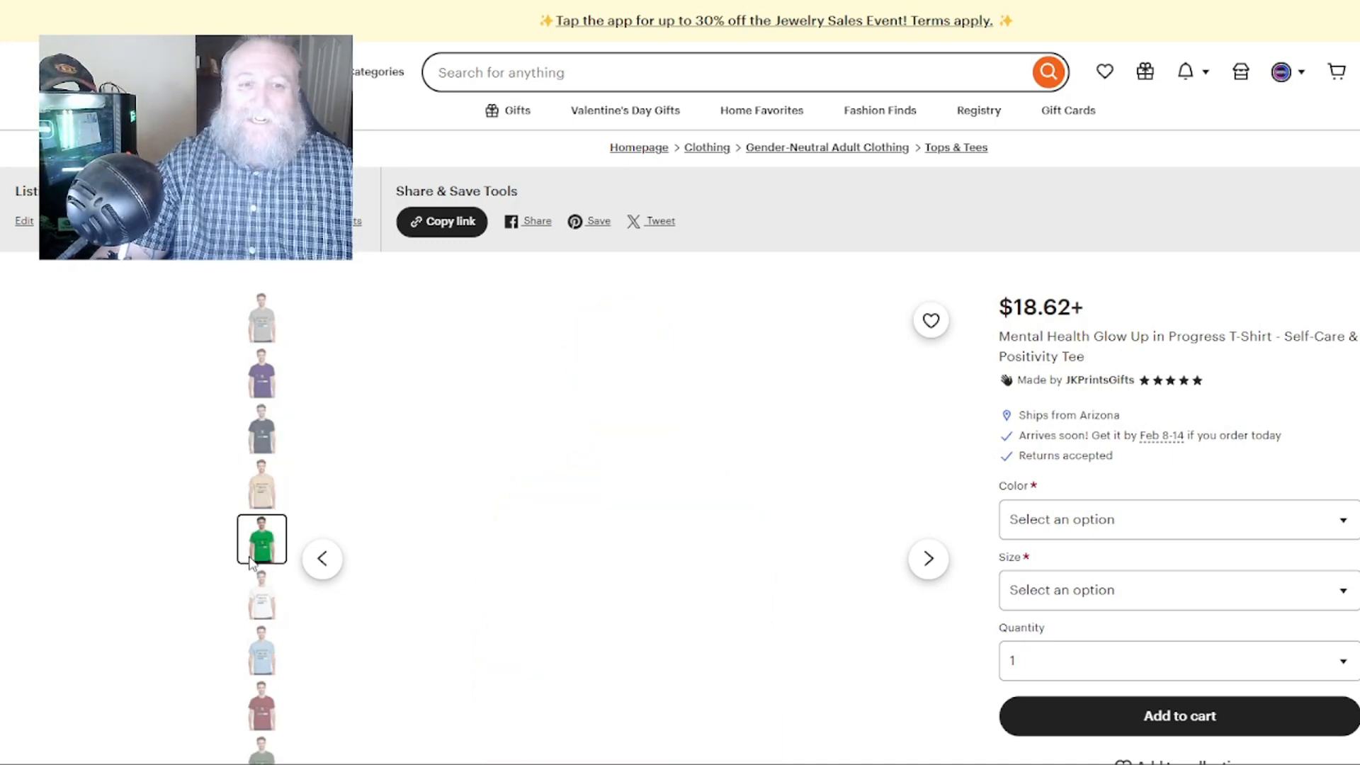
click(263, 335)
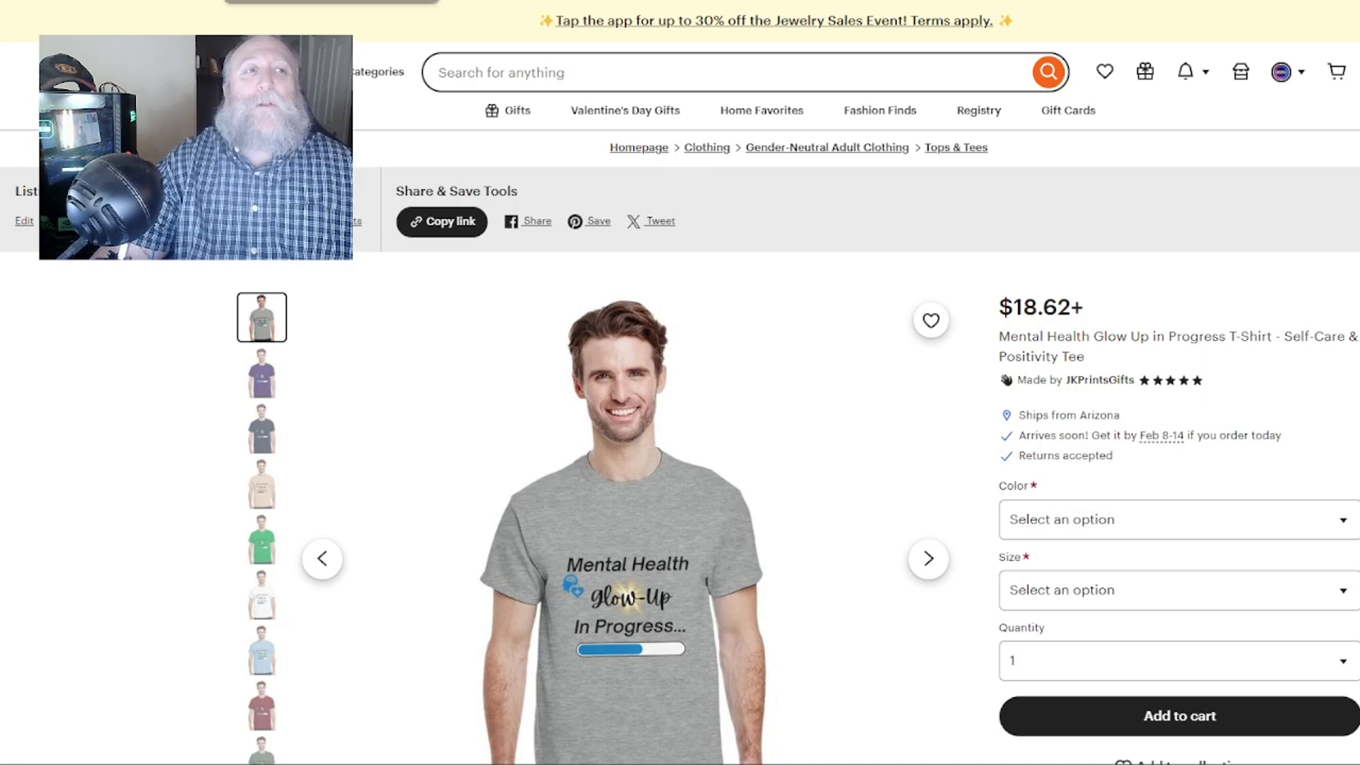
key(ctrl+w)
click(736, 42)
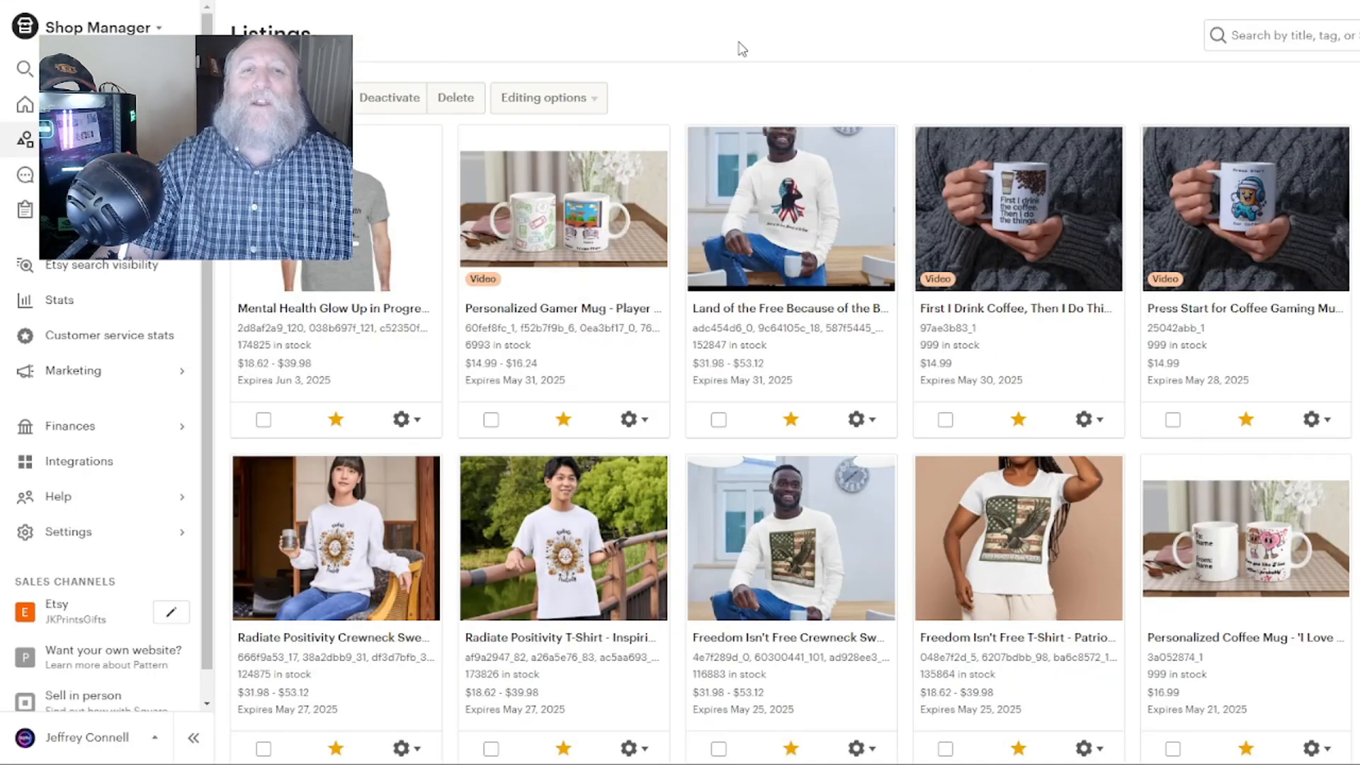